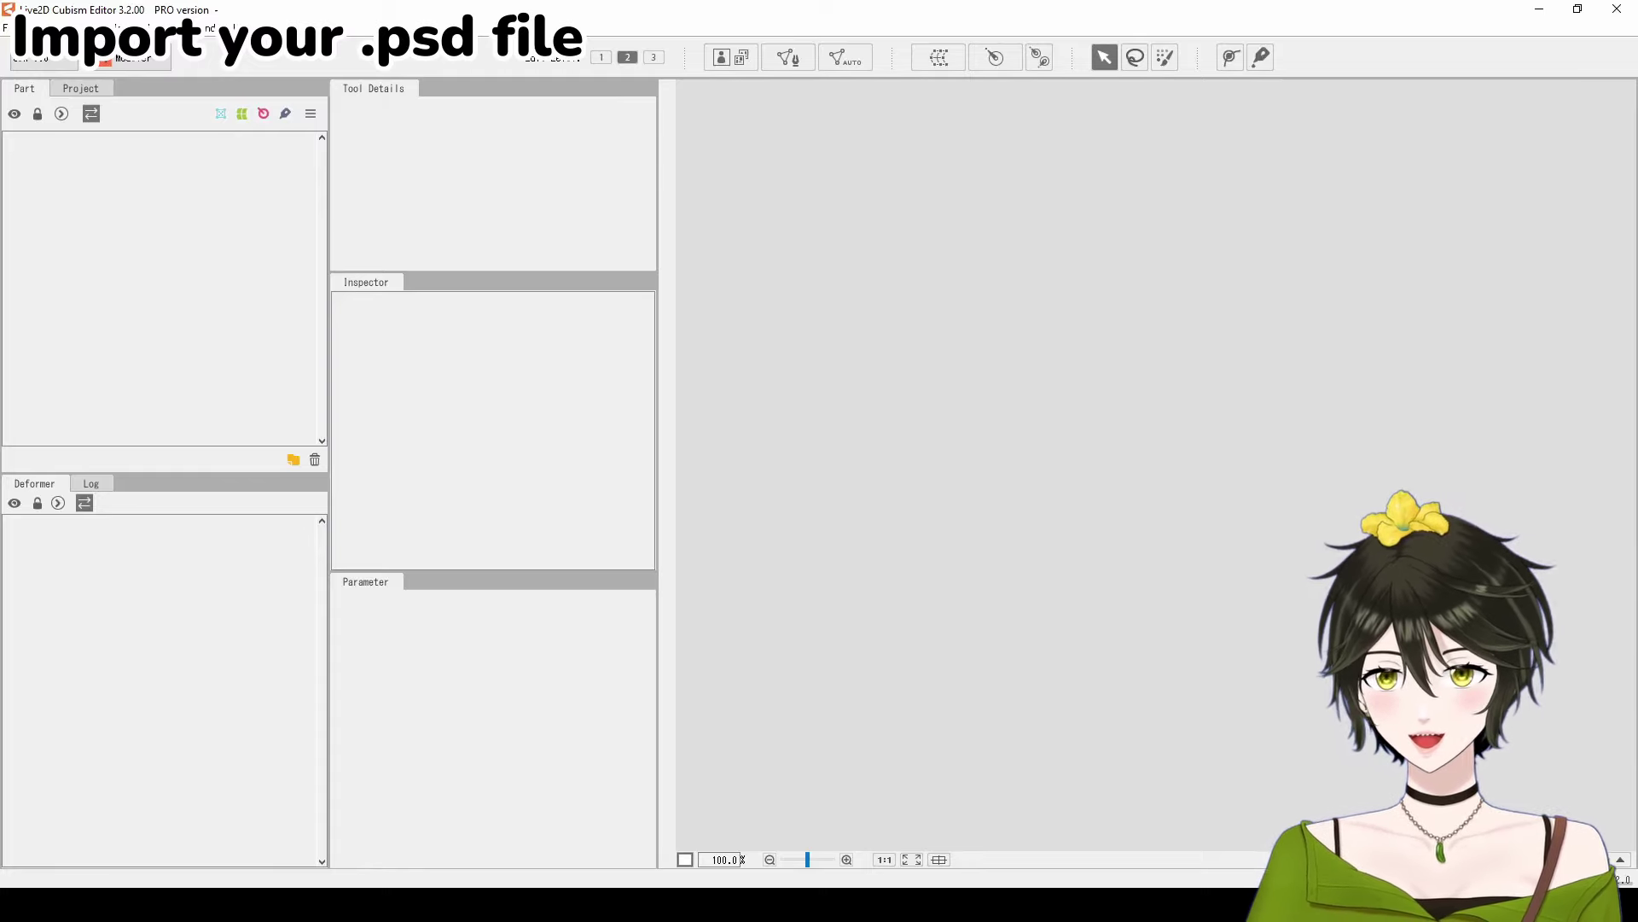
# Step: Import kappako.psd at Full Scale as a new model and select the hair back art mesh
pyautogui.hotkey('alt', 'Tab')
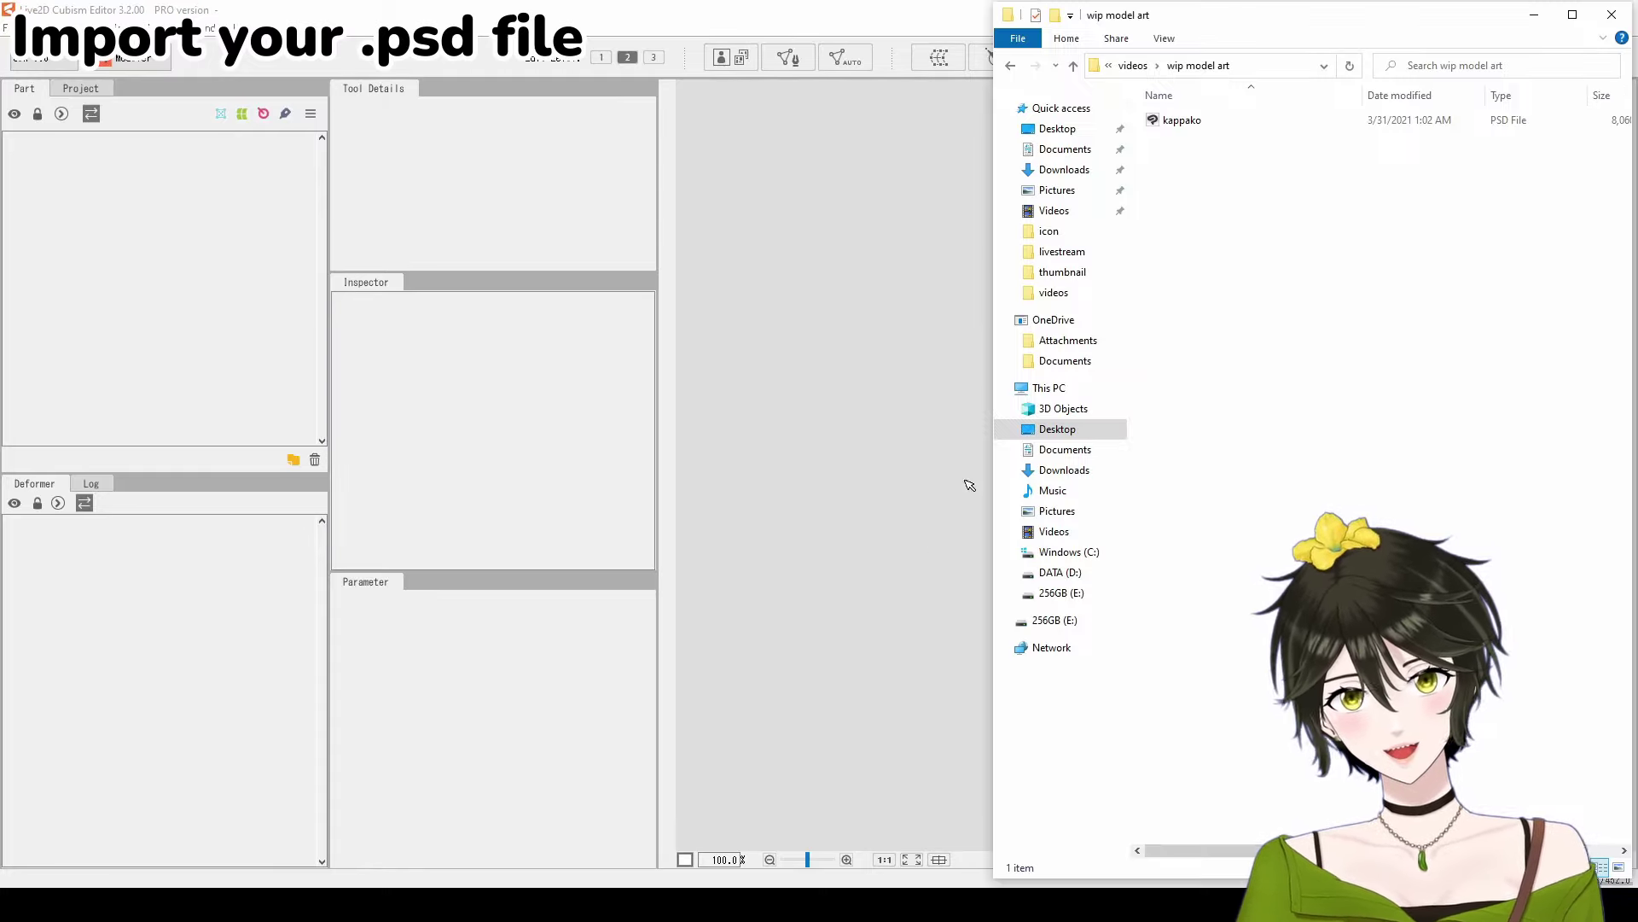
pyautogui.moveTo(1197, 128); pyautogui.dragTo(857, 405)
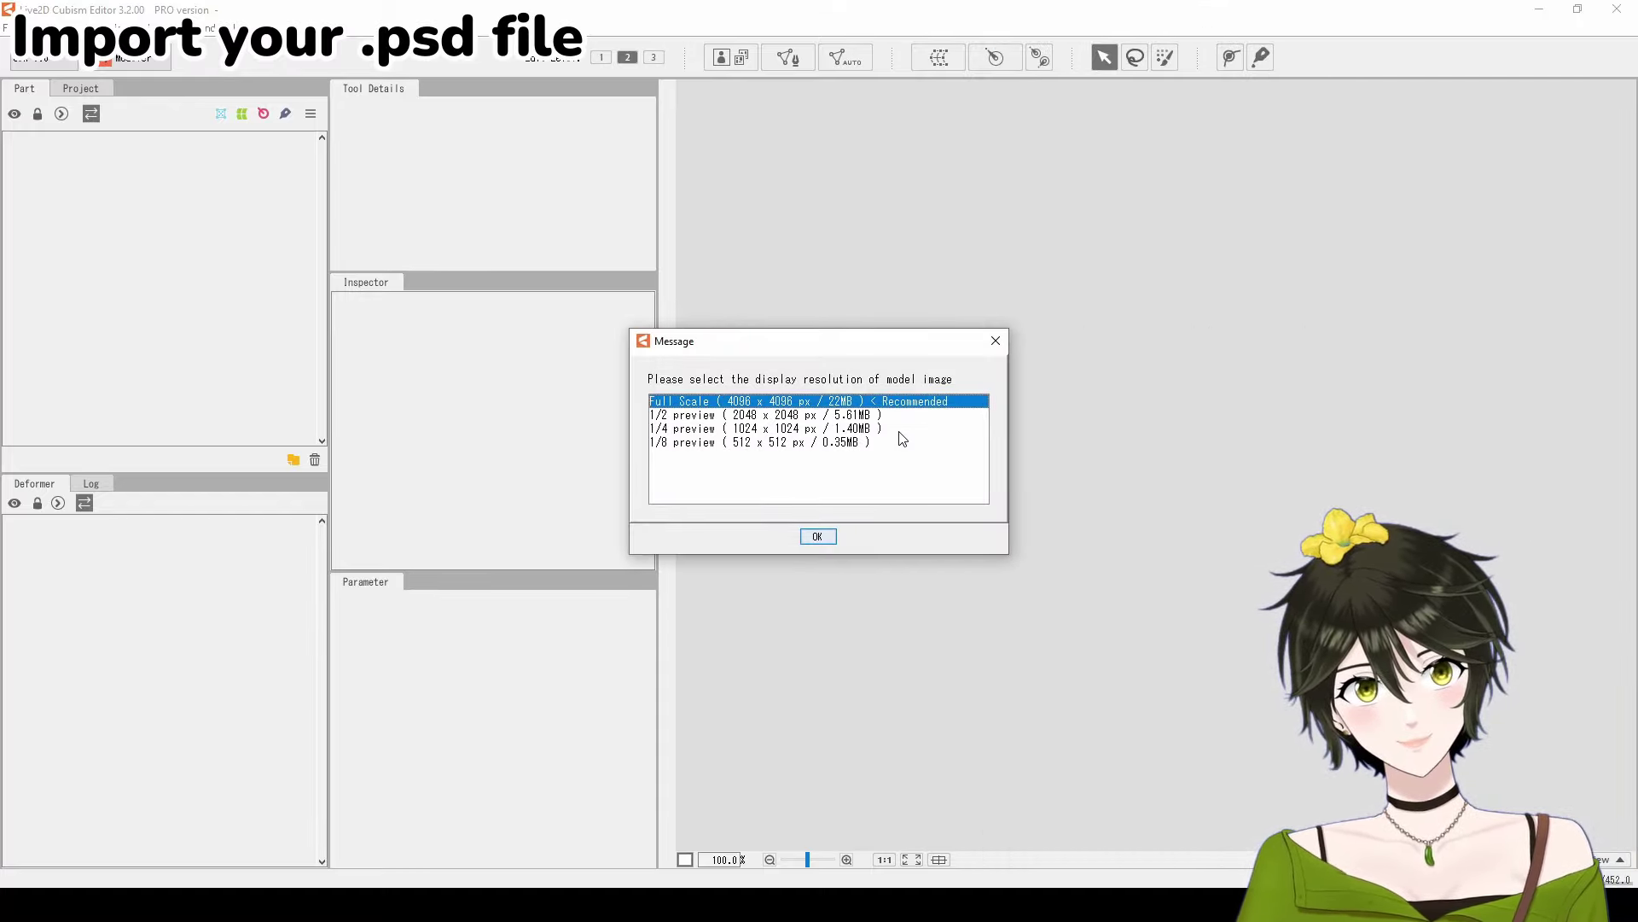
pyautogui.click(817, 539)
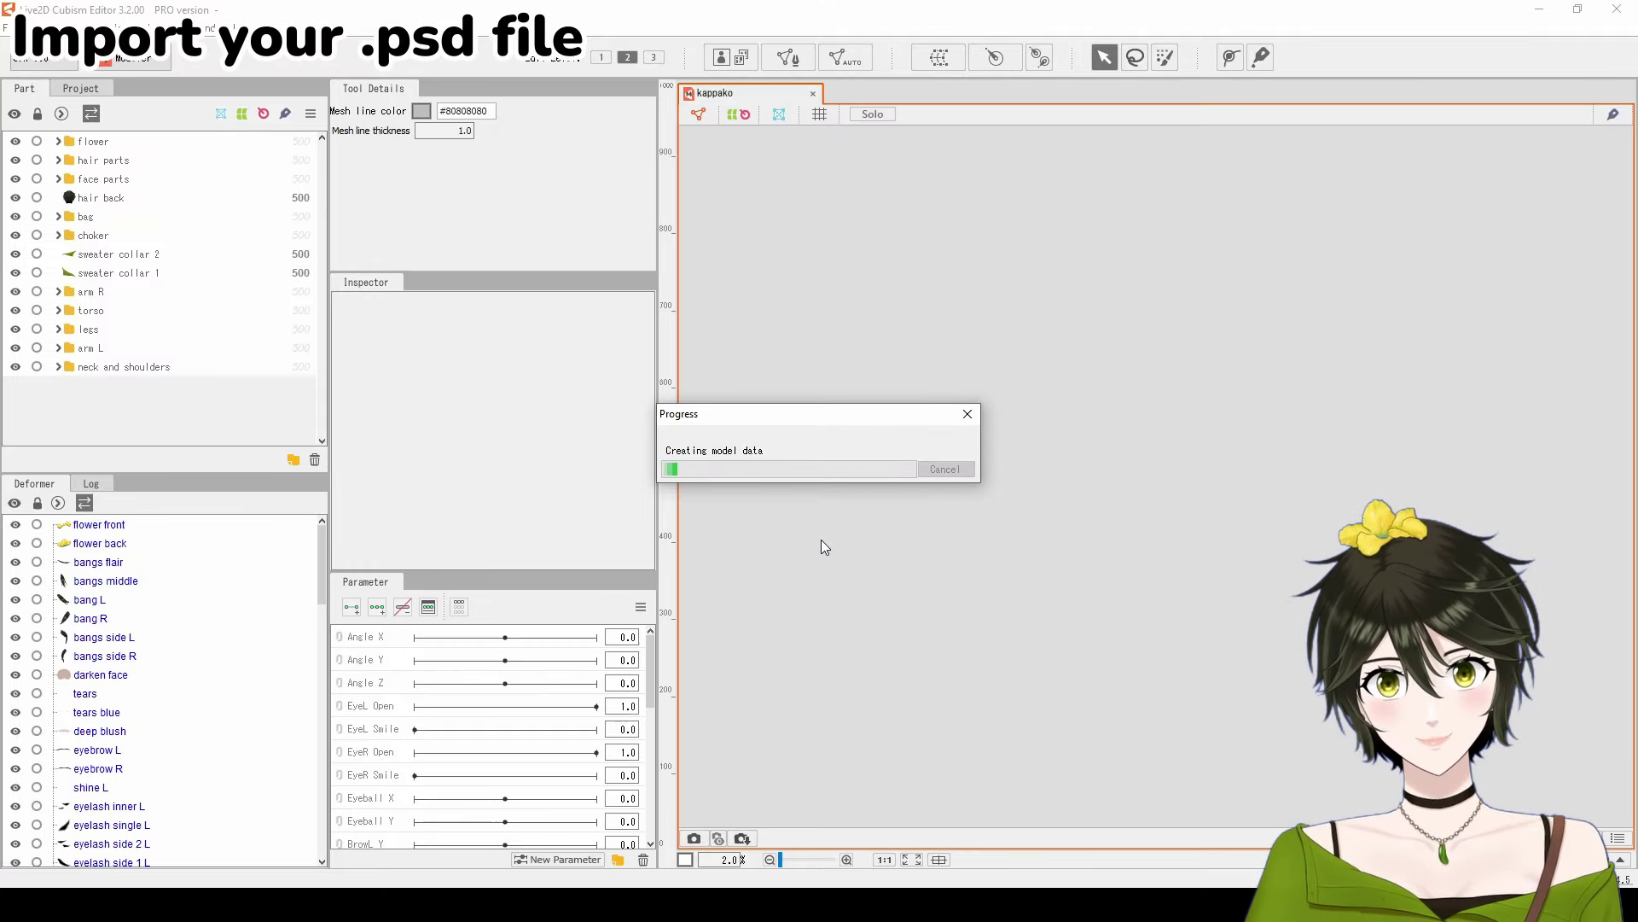
pyautogui.click(115, 197)
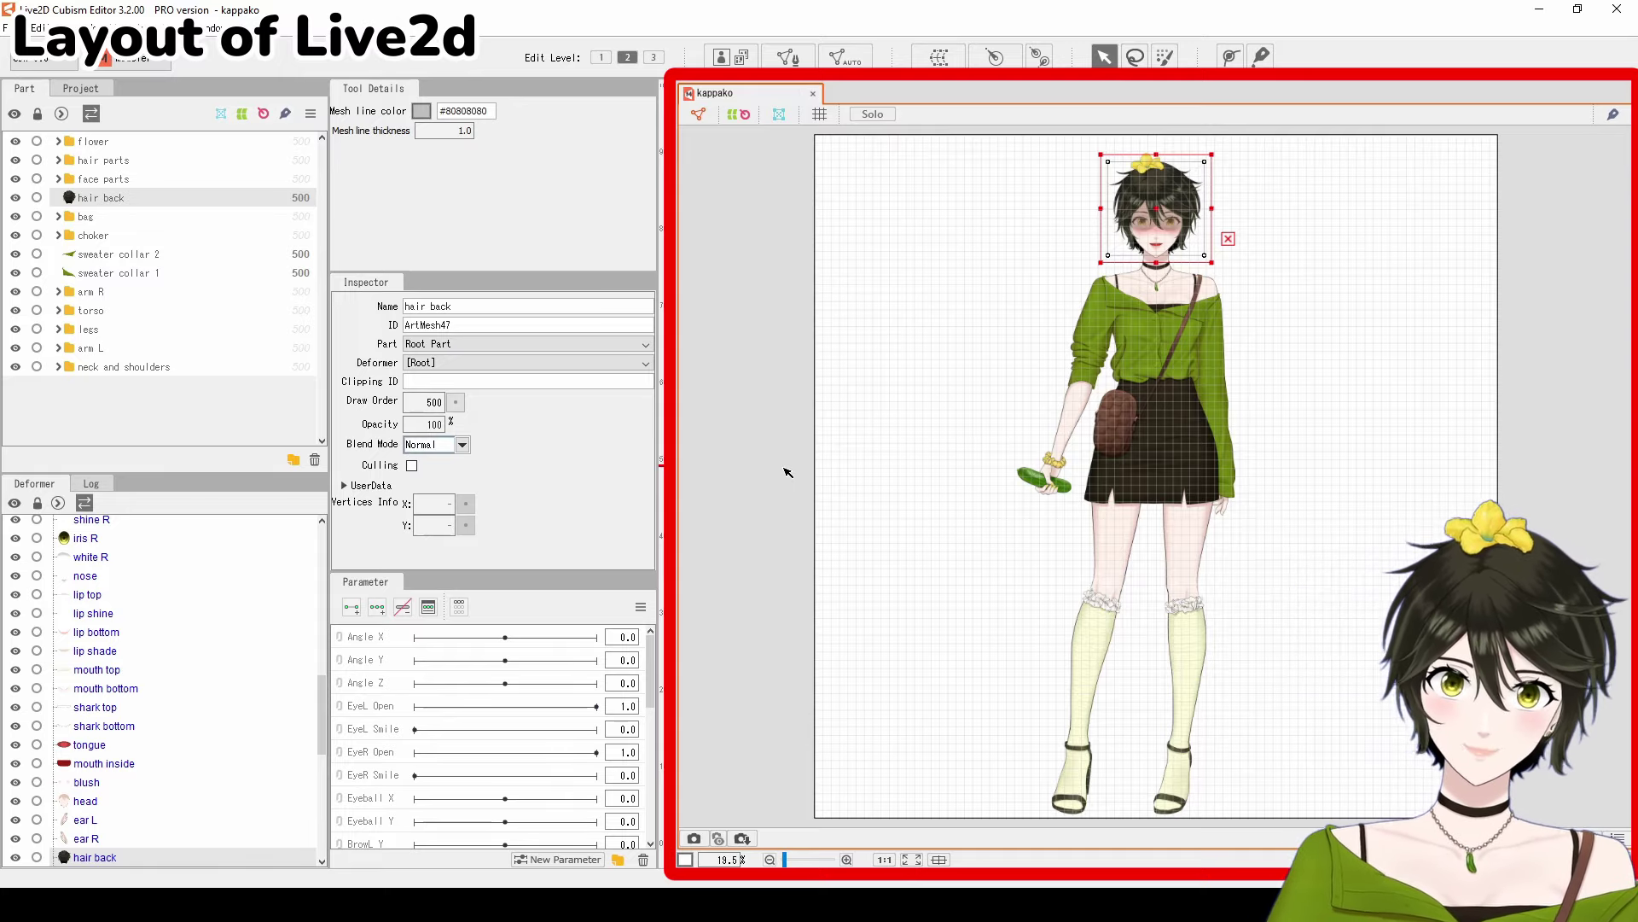
pyautogui.scroll(2, 1280, 433)
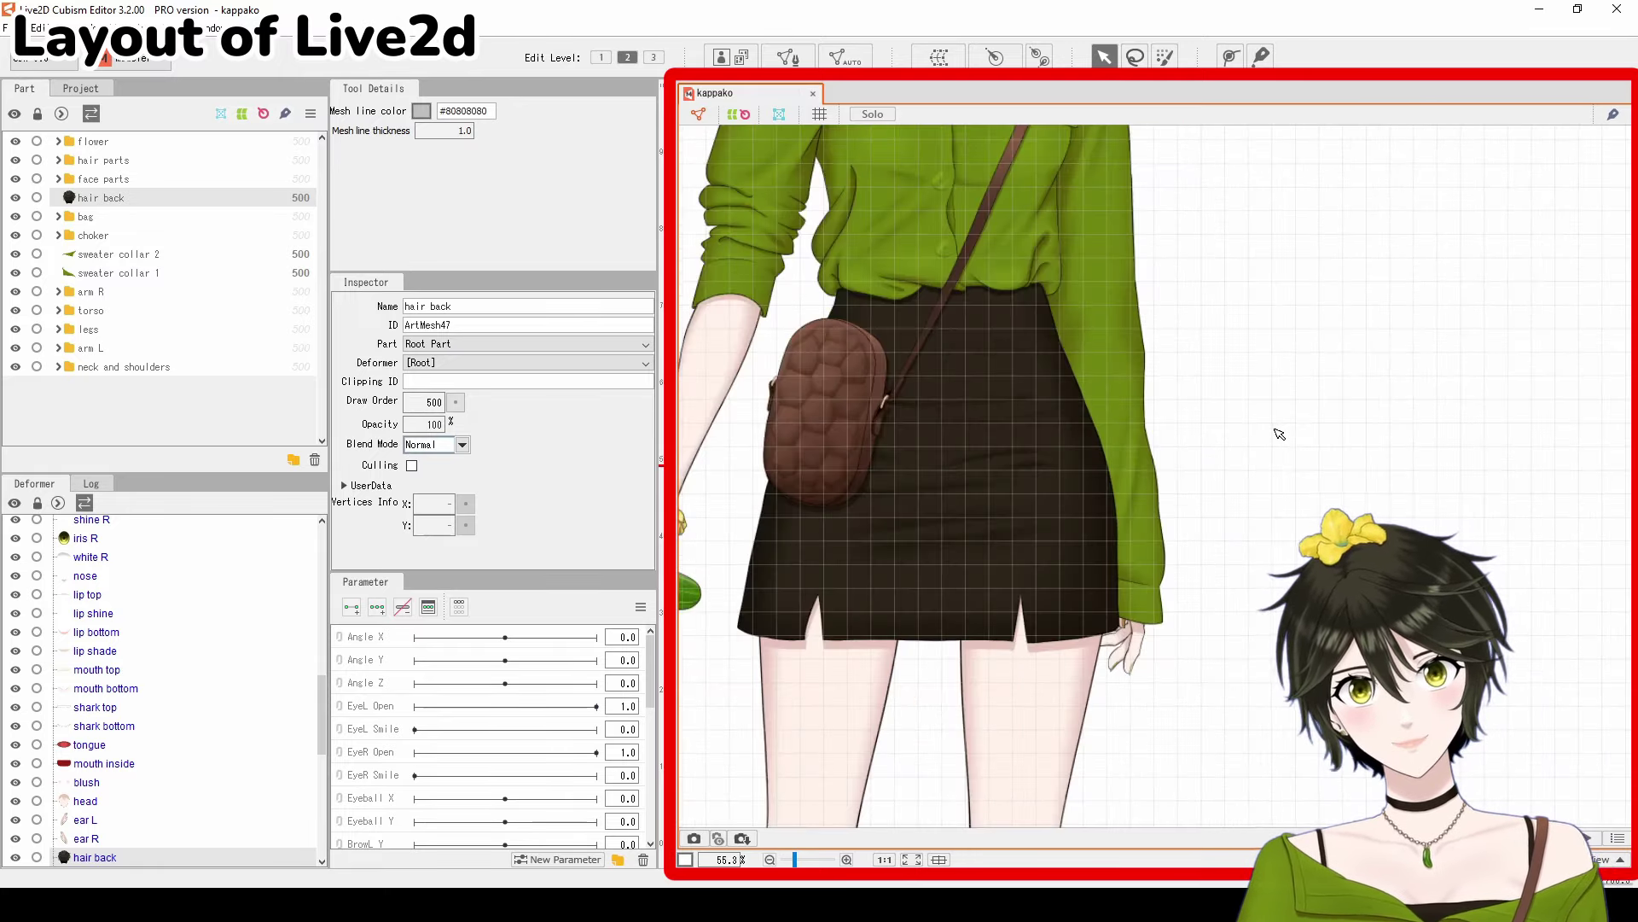
pyautogui.scroll(-2, 1280, 436)
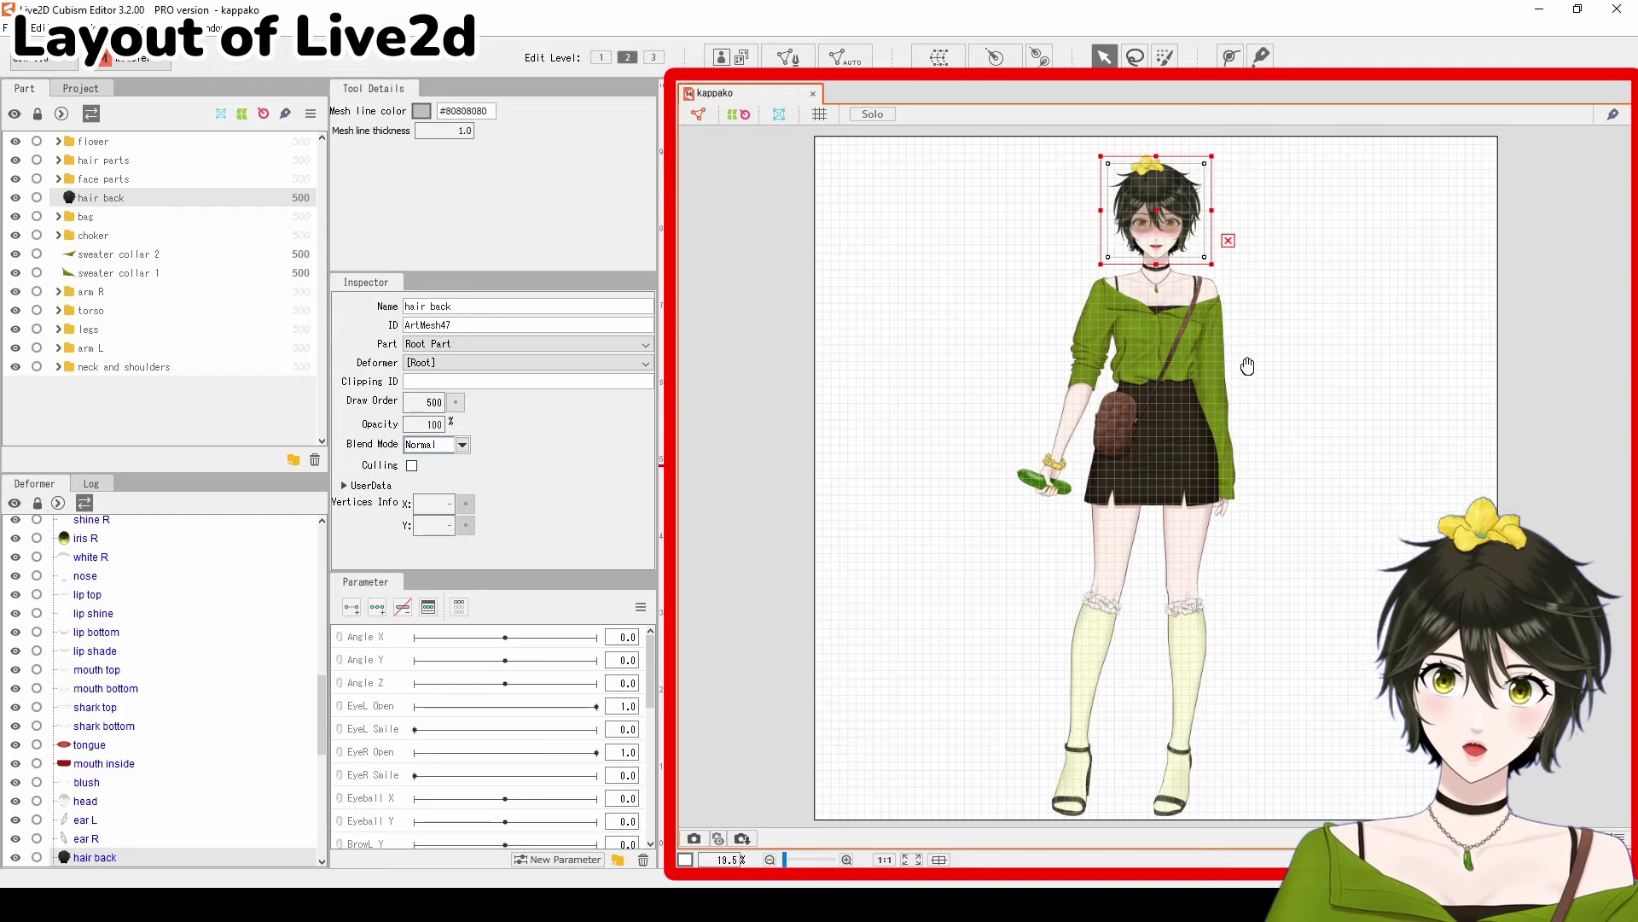
pyautogui.moveTo(1242, 360); pyautogui.dragTo(1200, 357)
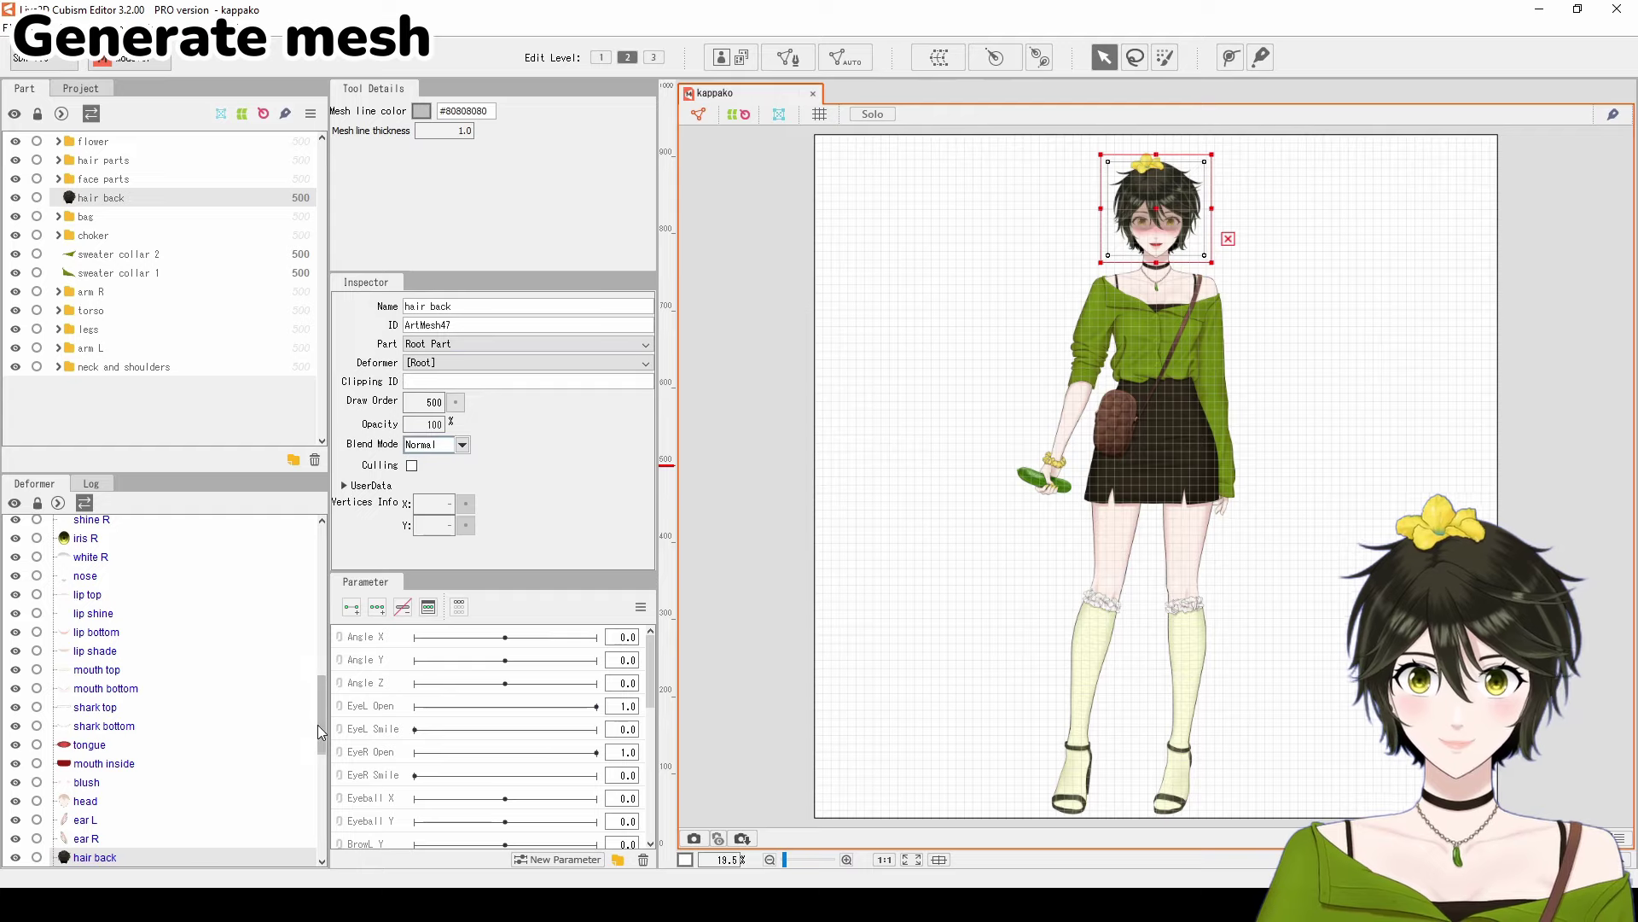
# Step: Select every art mesh and auto-generate their meshes with the Standard preset
pyautogui.moveTo(321, 732); pyautogui.dragTo(322, 565)
pyautogui.click(256, 529)
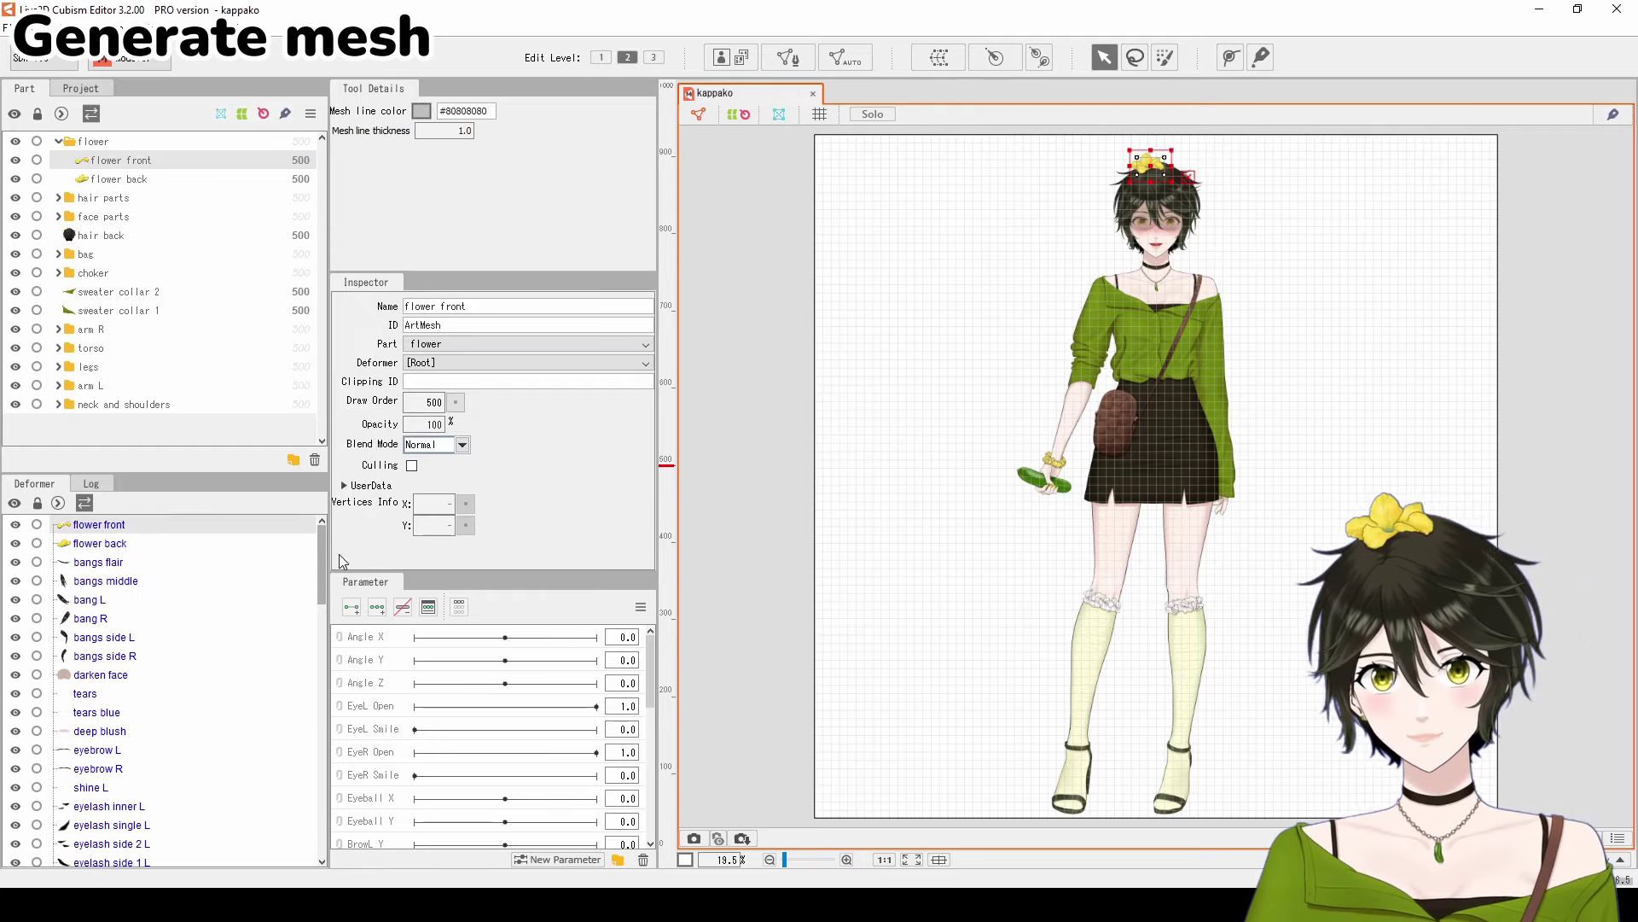
pyautogui.scroll(-2, 324, 613)
pyautogui.scroll(-5, 324, 613)
pyautogui.hotkey('ctrl', 'a')
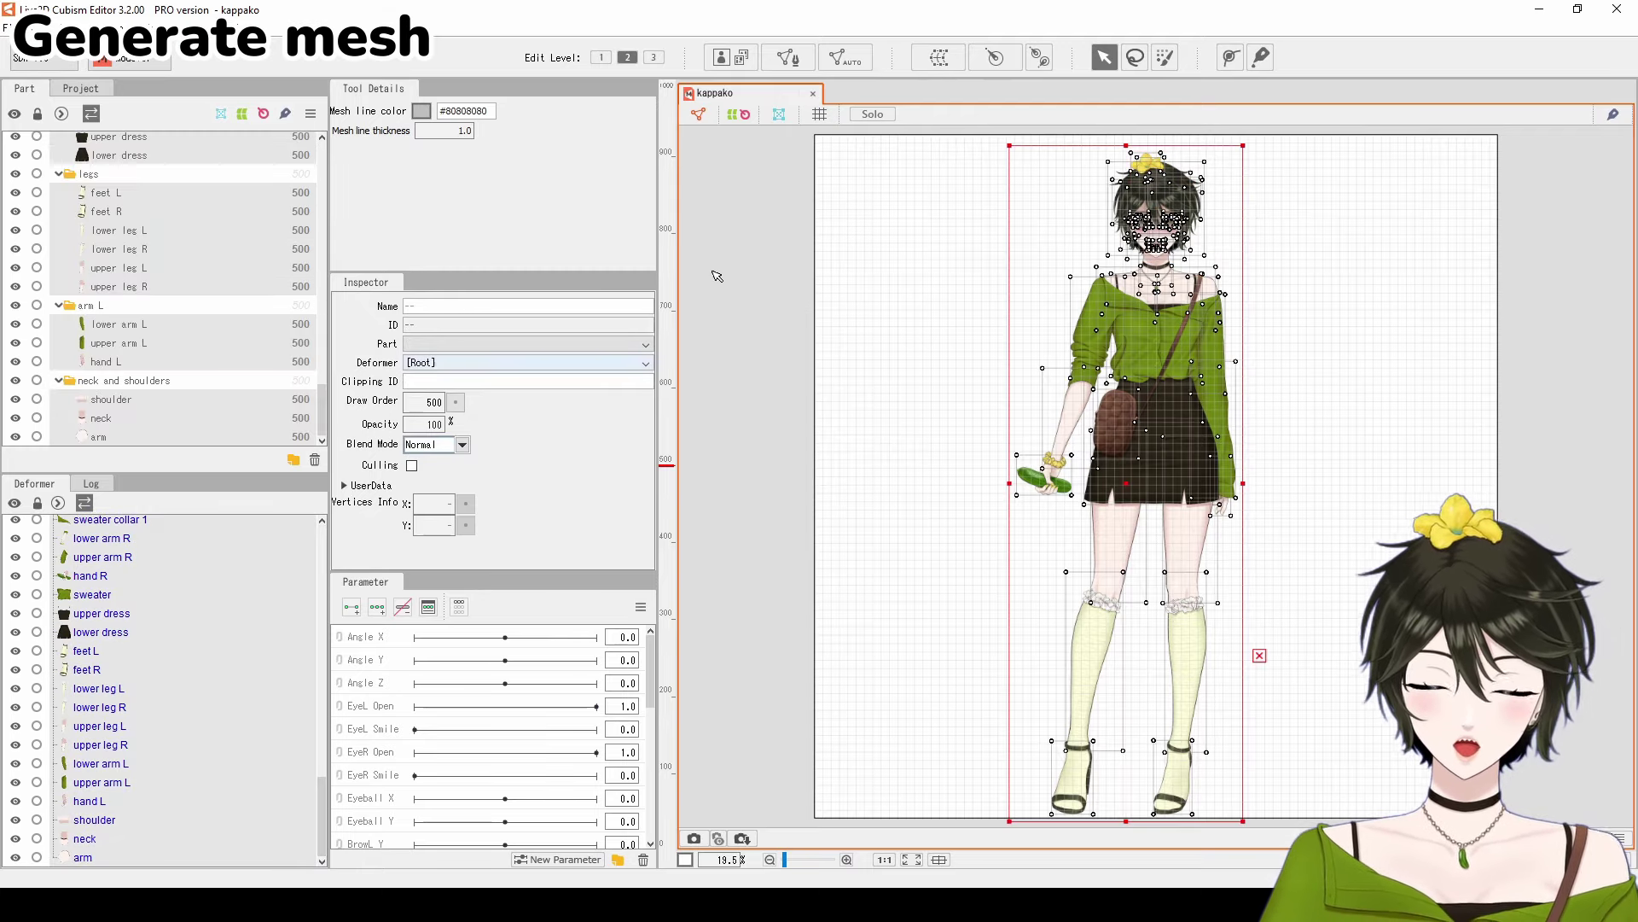
pyautogui.click(832, 57)
pyautogui.click(768, 373)
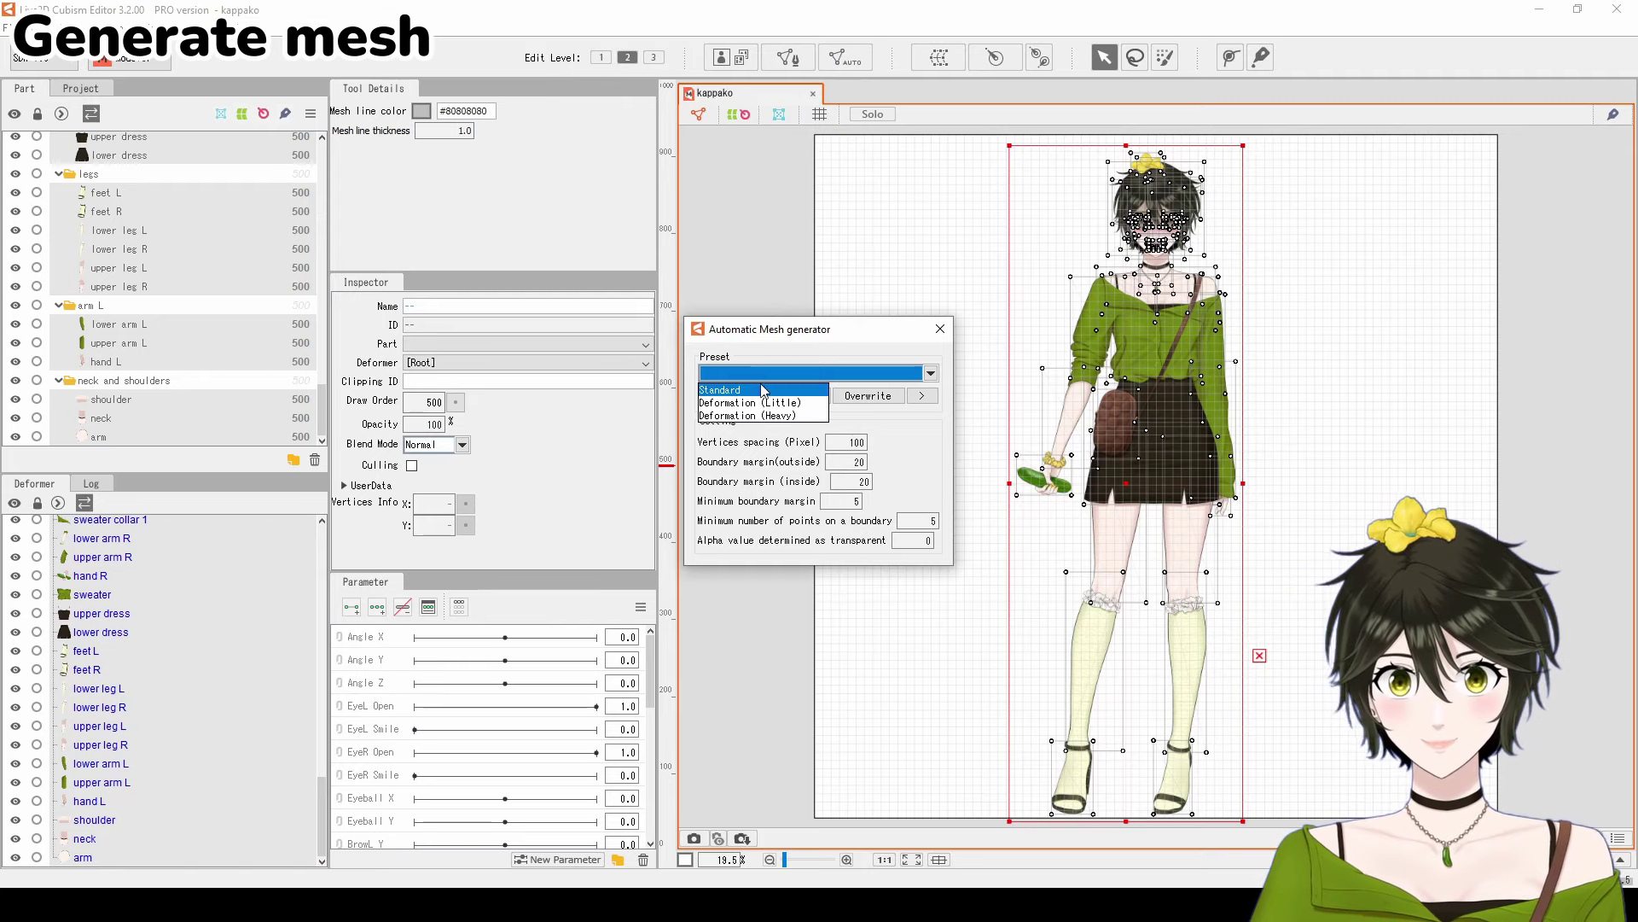
pyautogui.click(757, 390)
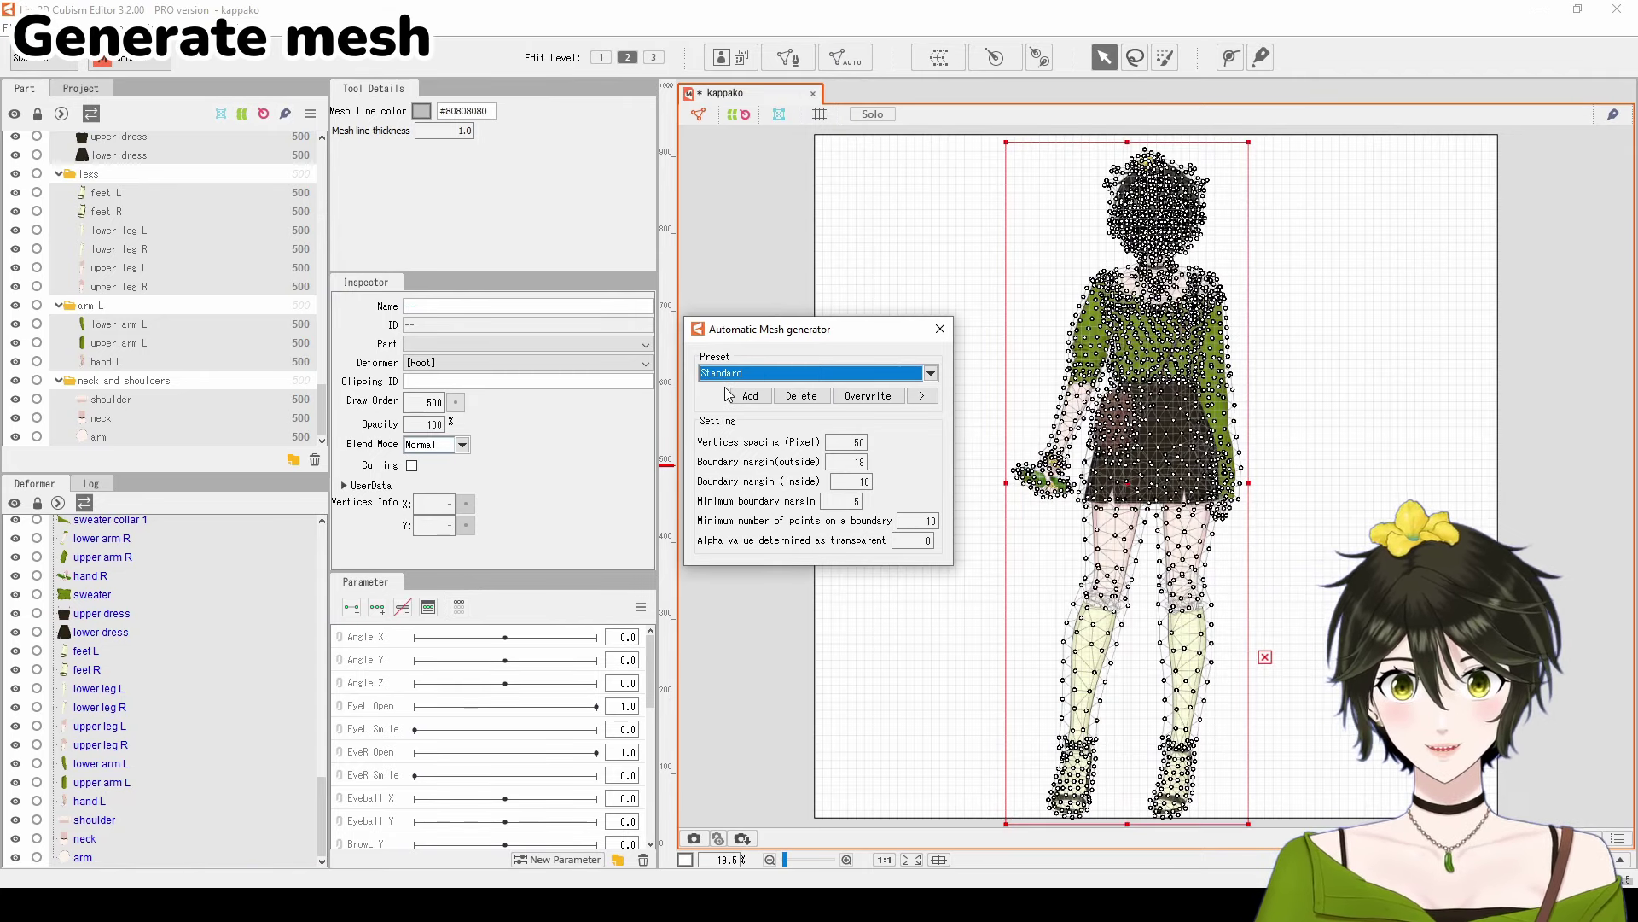
pyautogui.click(937, 329)
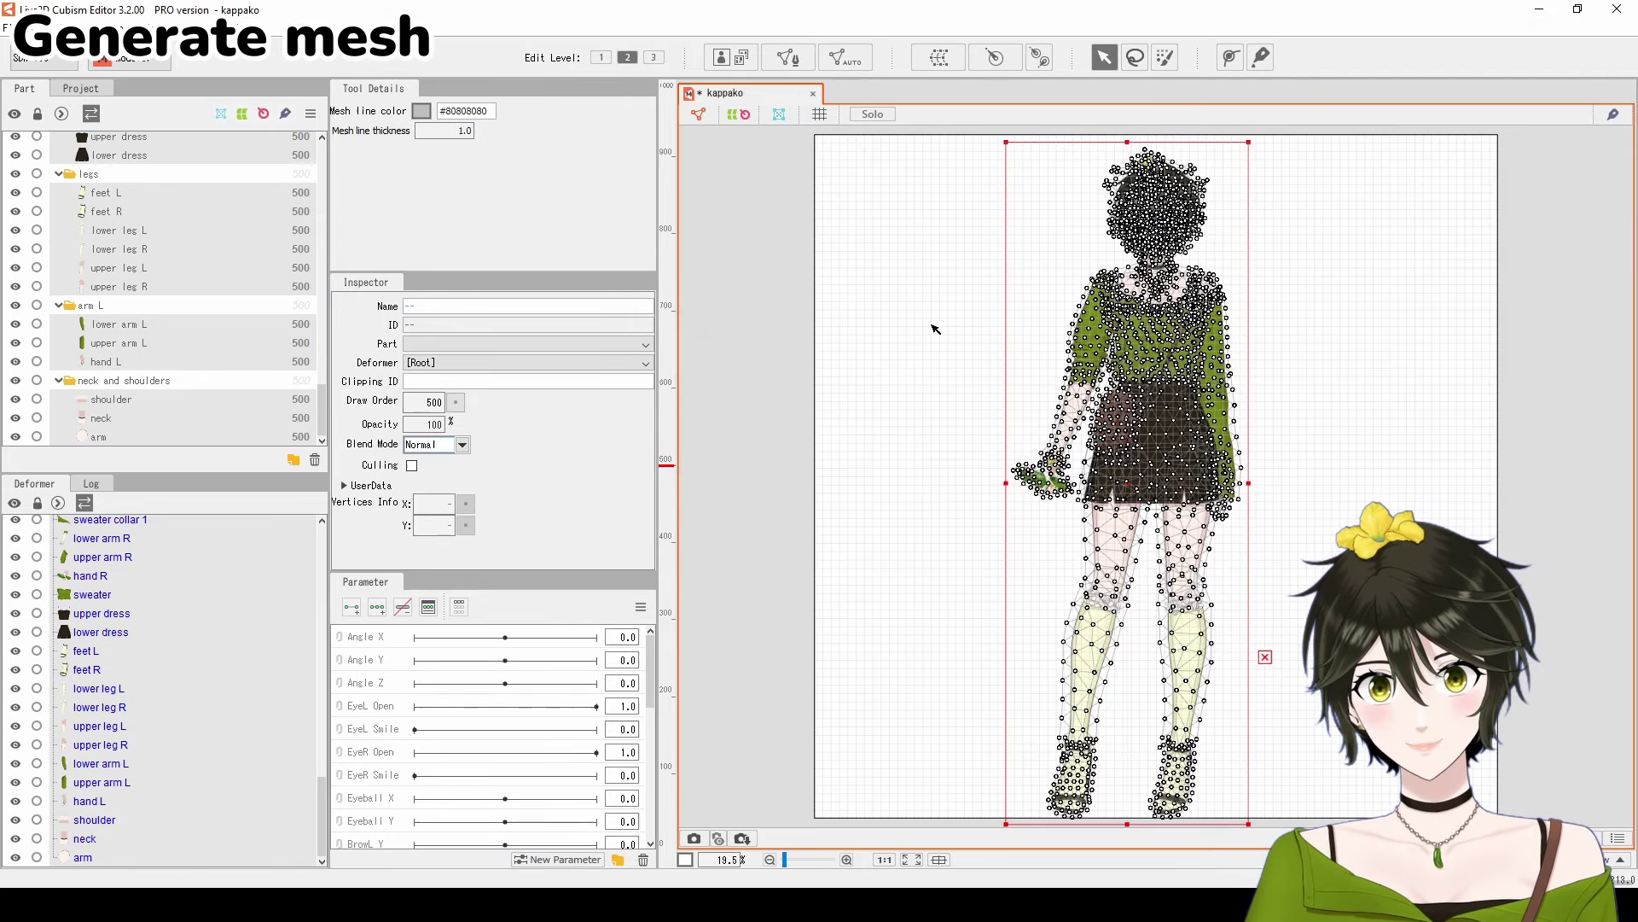
# Step: Start a new texture atlas sized 4096 × 4096 px
pyautogui.click(728, 62)
pyautogui.click(784, 434)
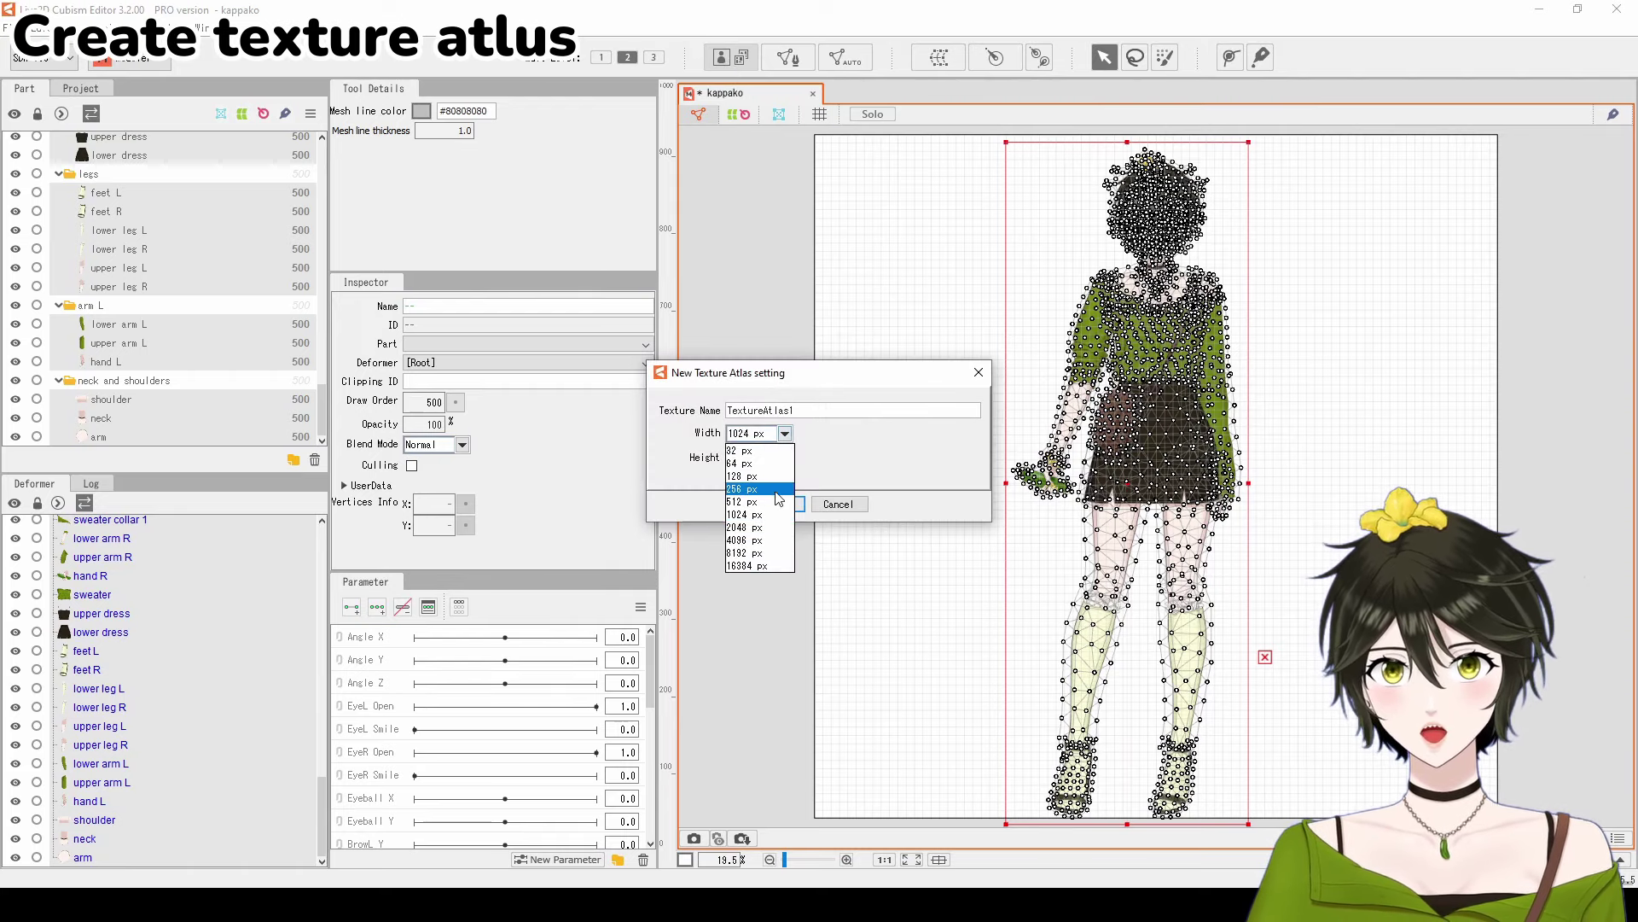
pyautogui.click(759, 540)
pyautogui.click(784, 458)
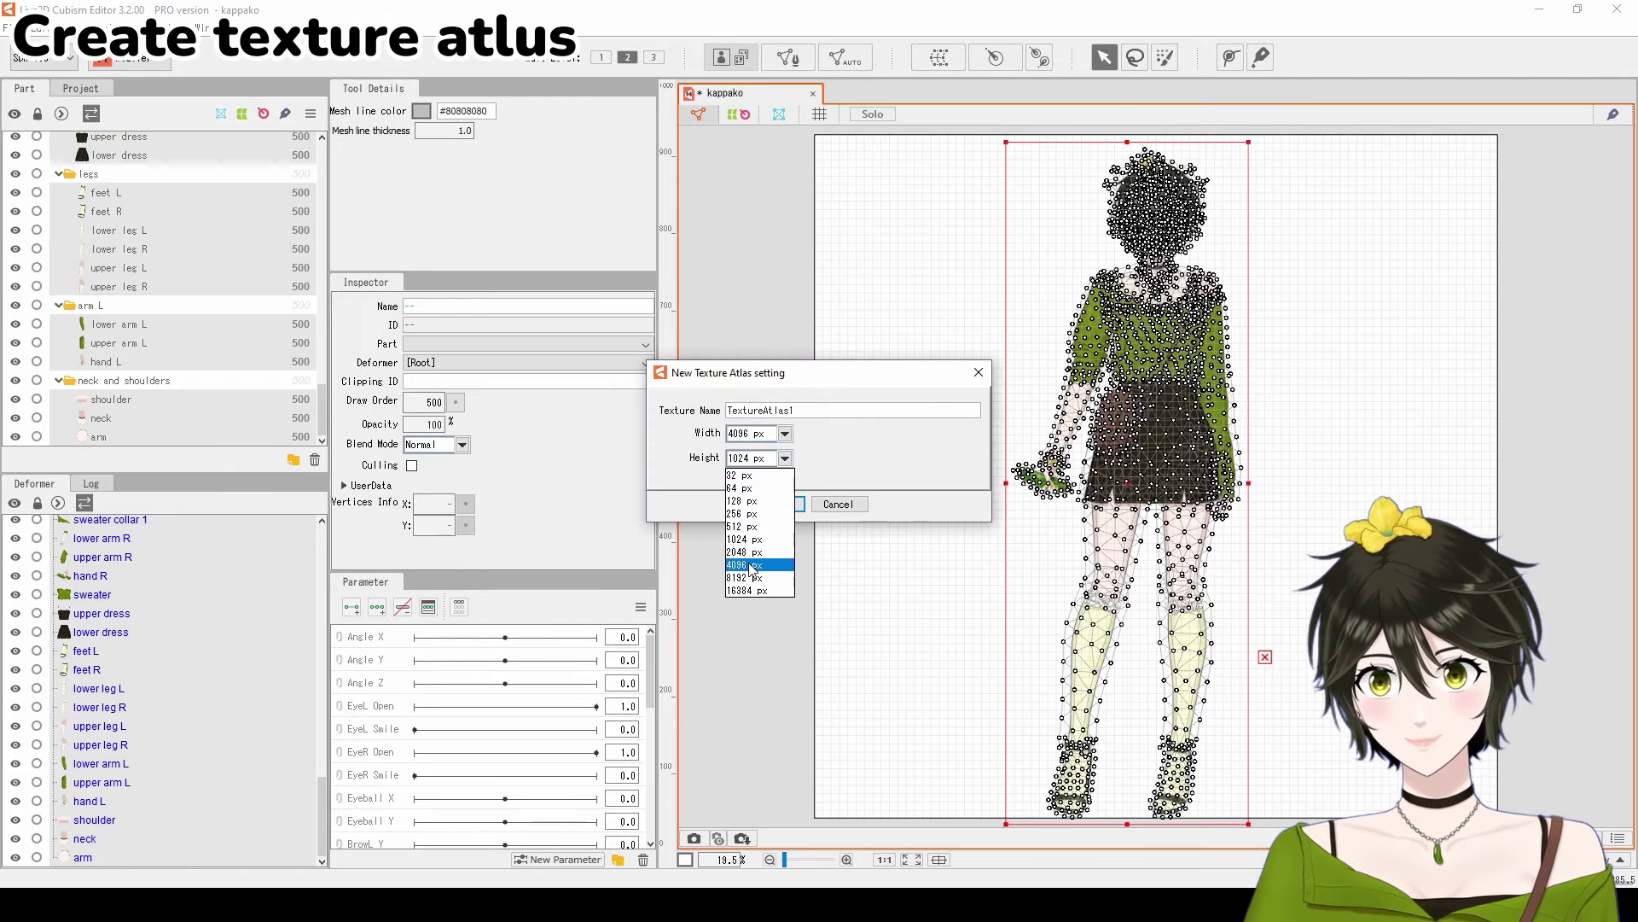
pyautogui.click(756, 565)
pyautogui.click(786, 508)
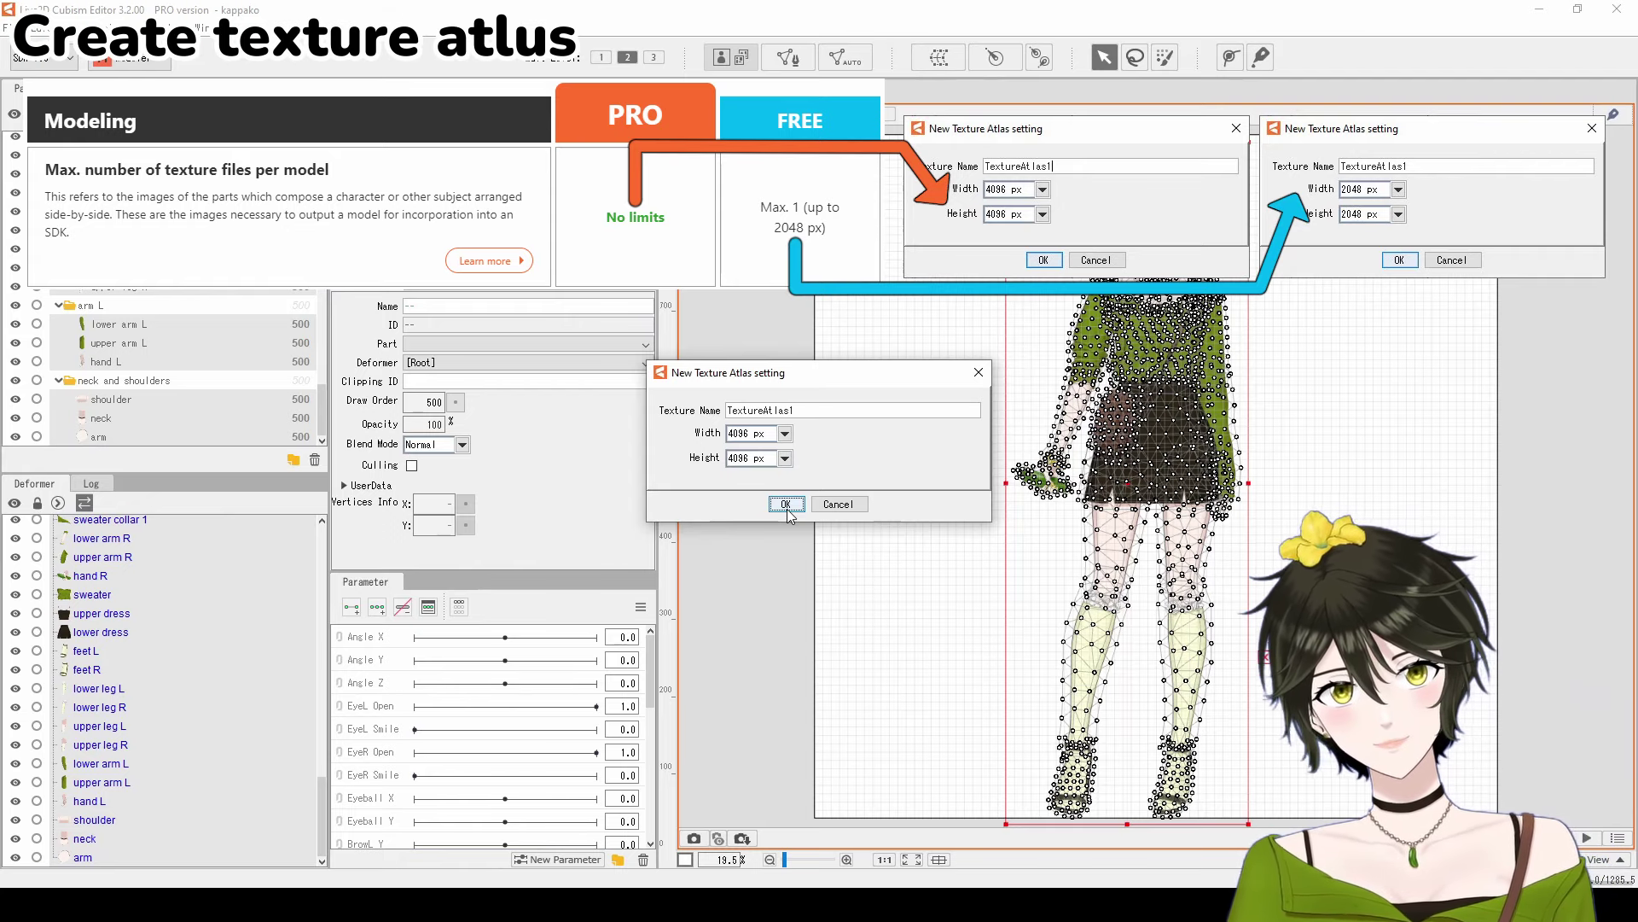
# Step: Auto-arrange the texture pieces with a 30 px margin and build the atlas
pyautogui.click(786, 505)
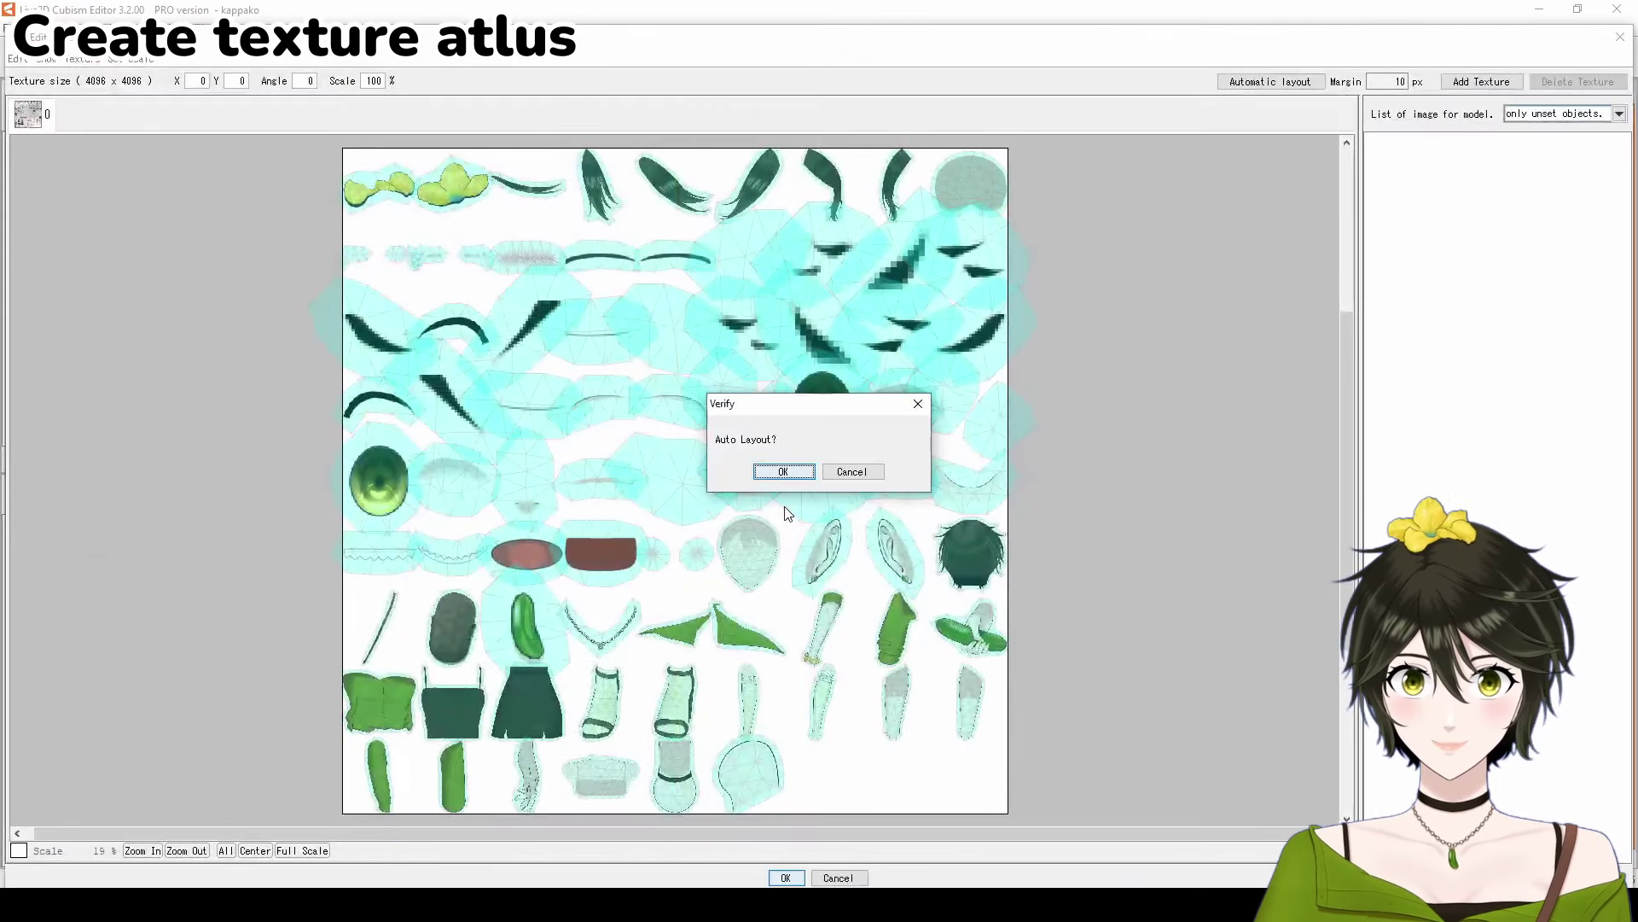
pyautogui.click(800, 478)
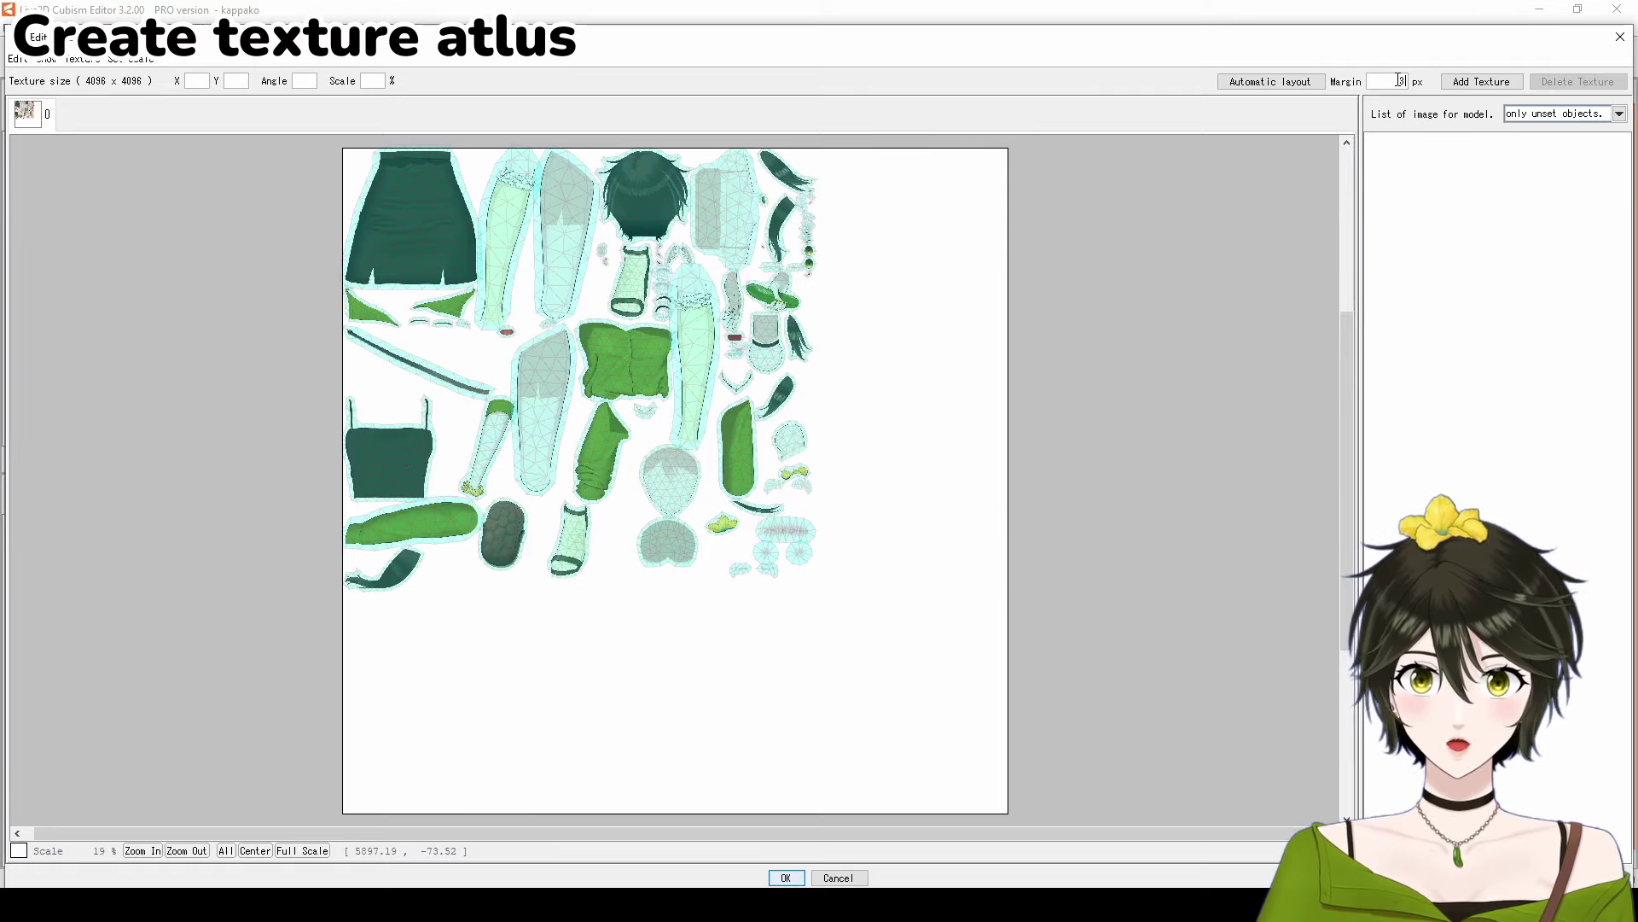
pyautogui.click(1270, 81)
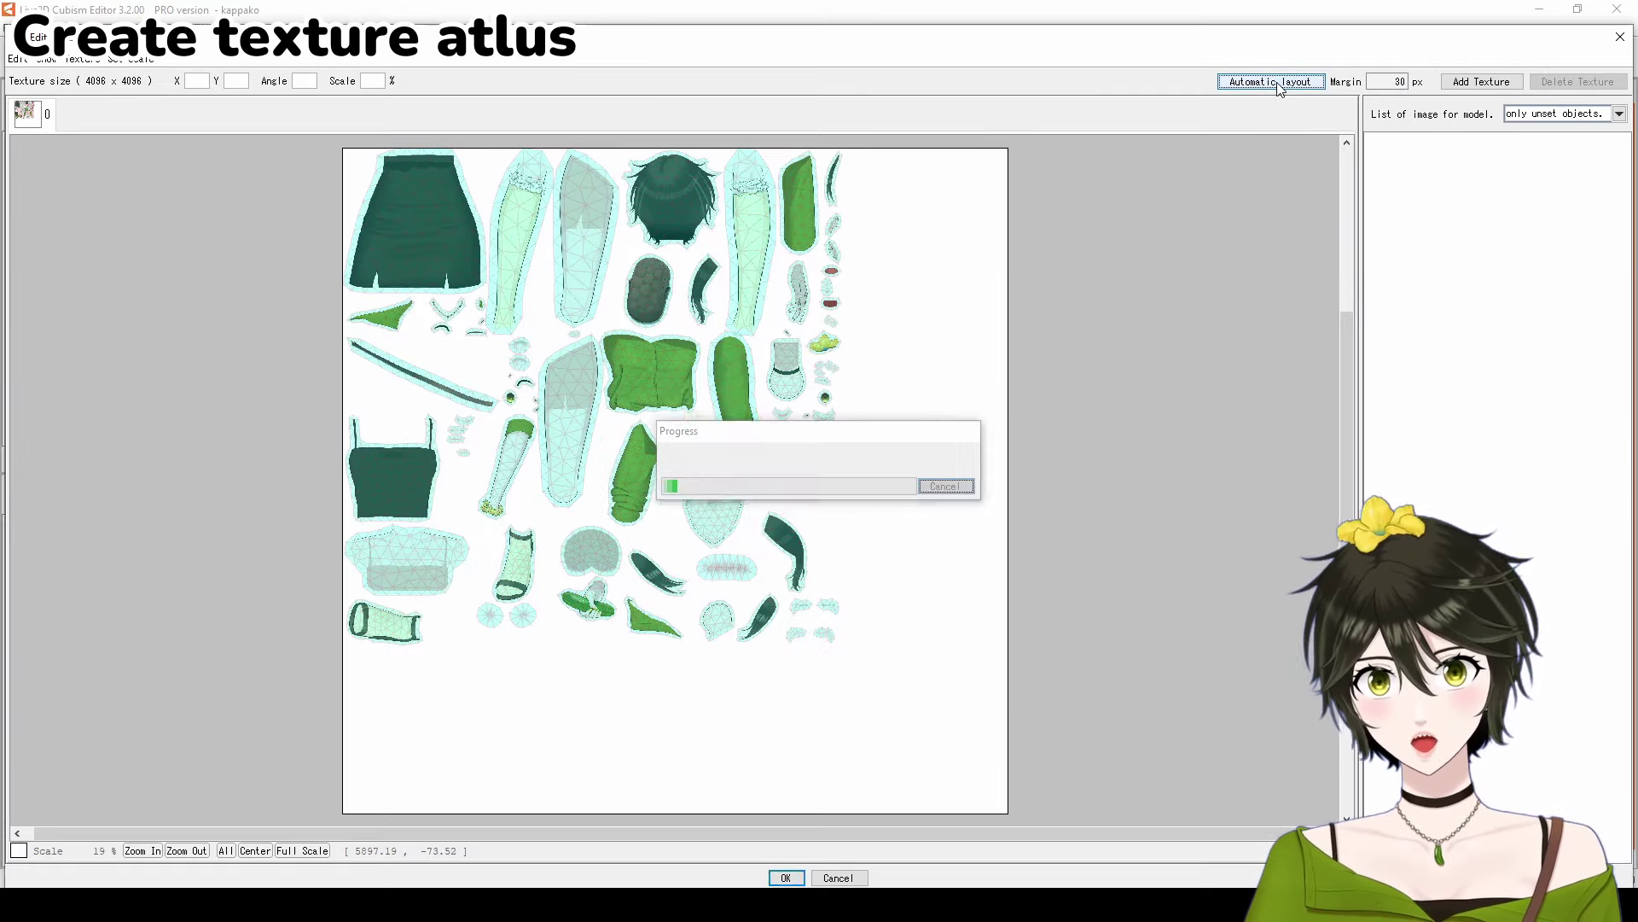
pyautogui.click(401, 189)
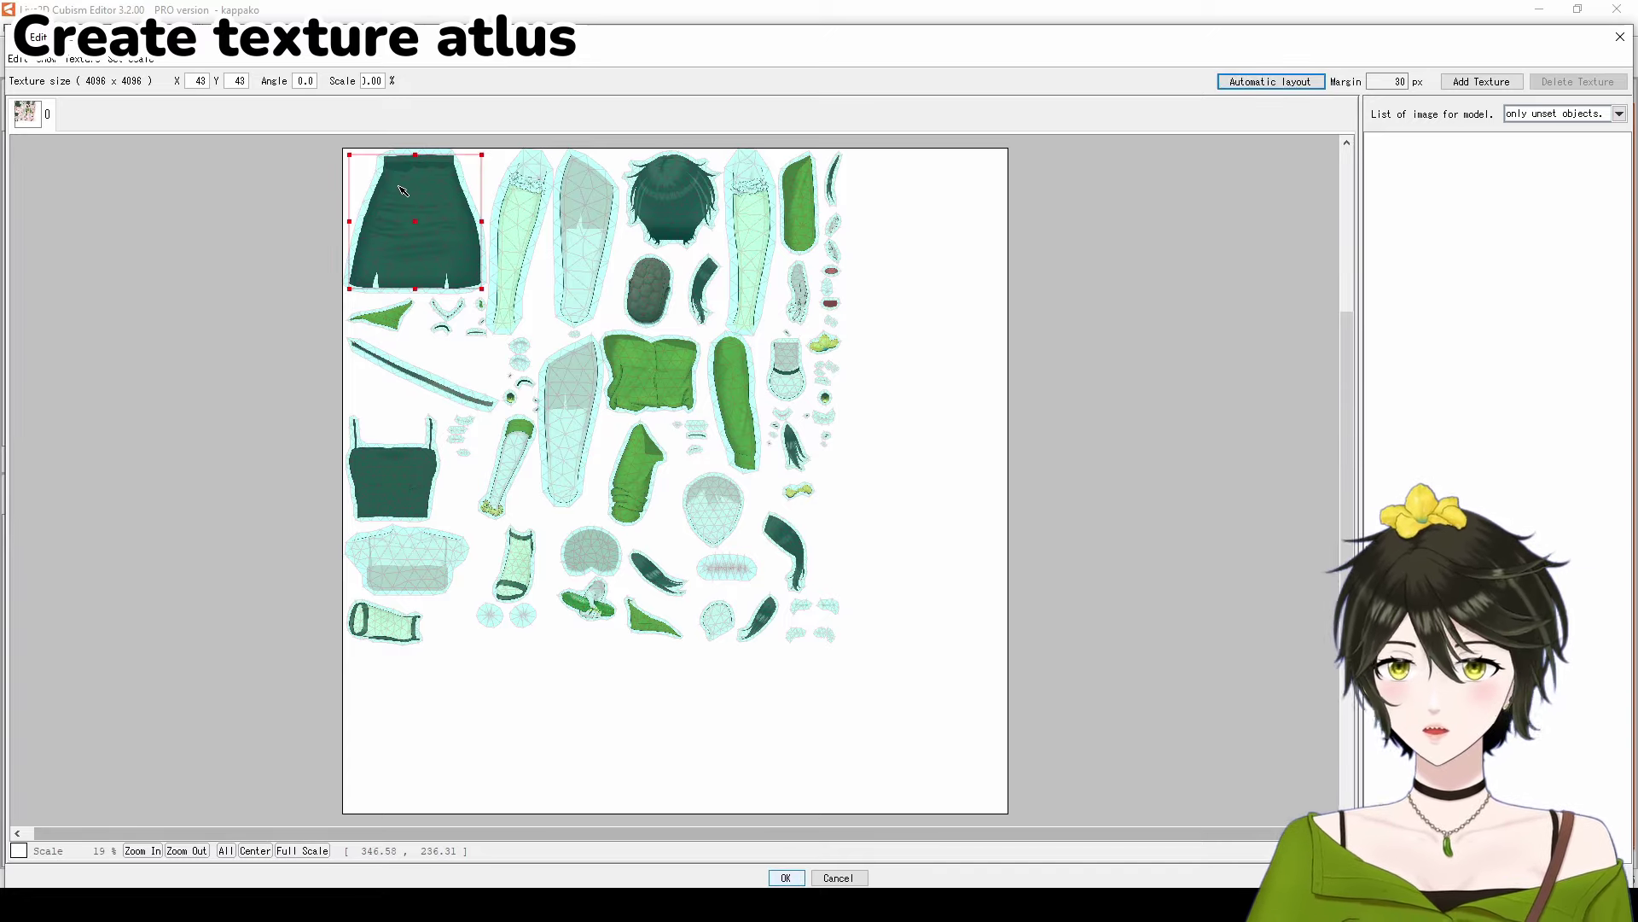
pyautogui.click(376, 81)
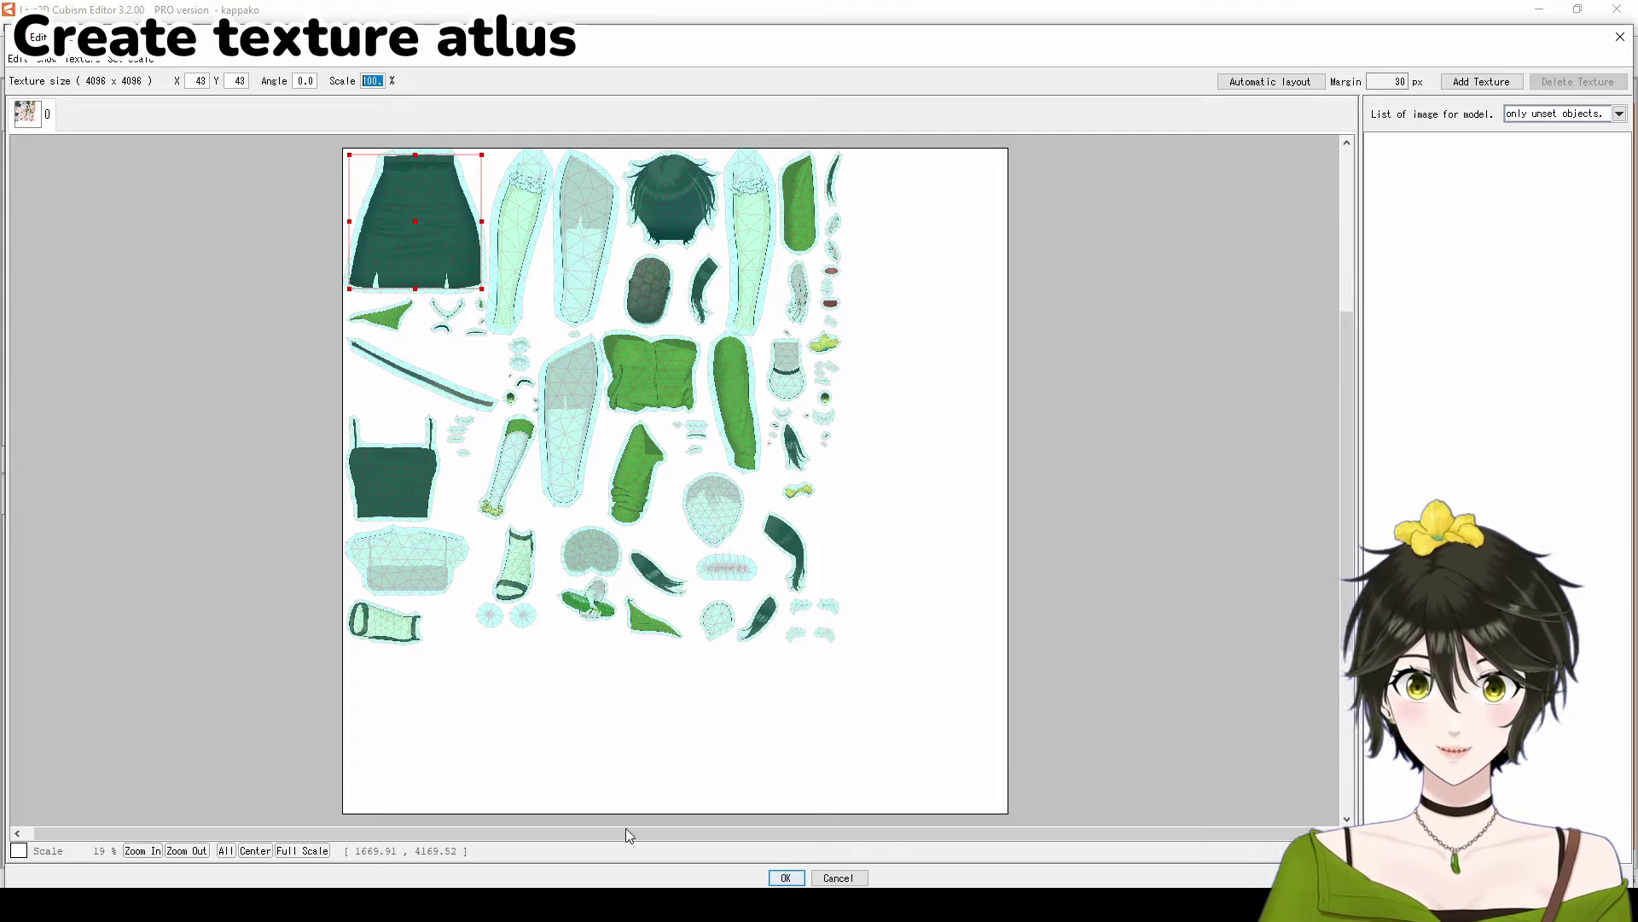
pyautogui.click(785, 878)
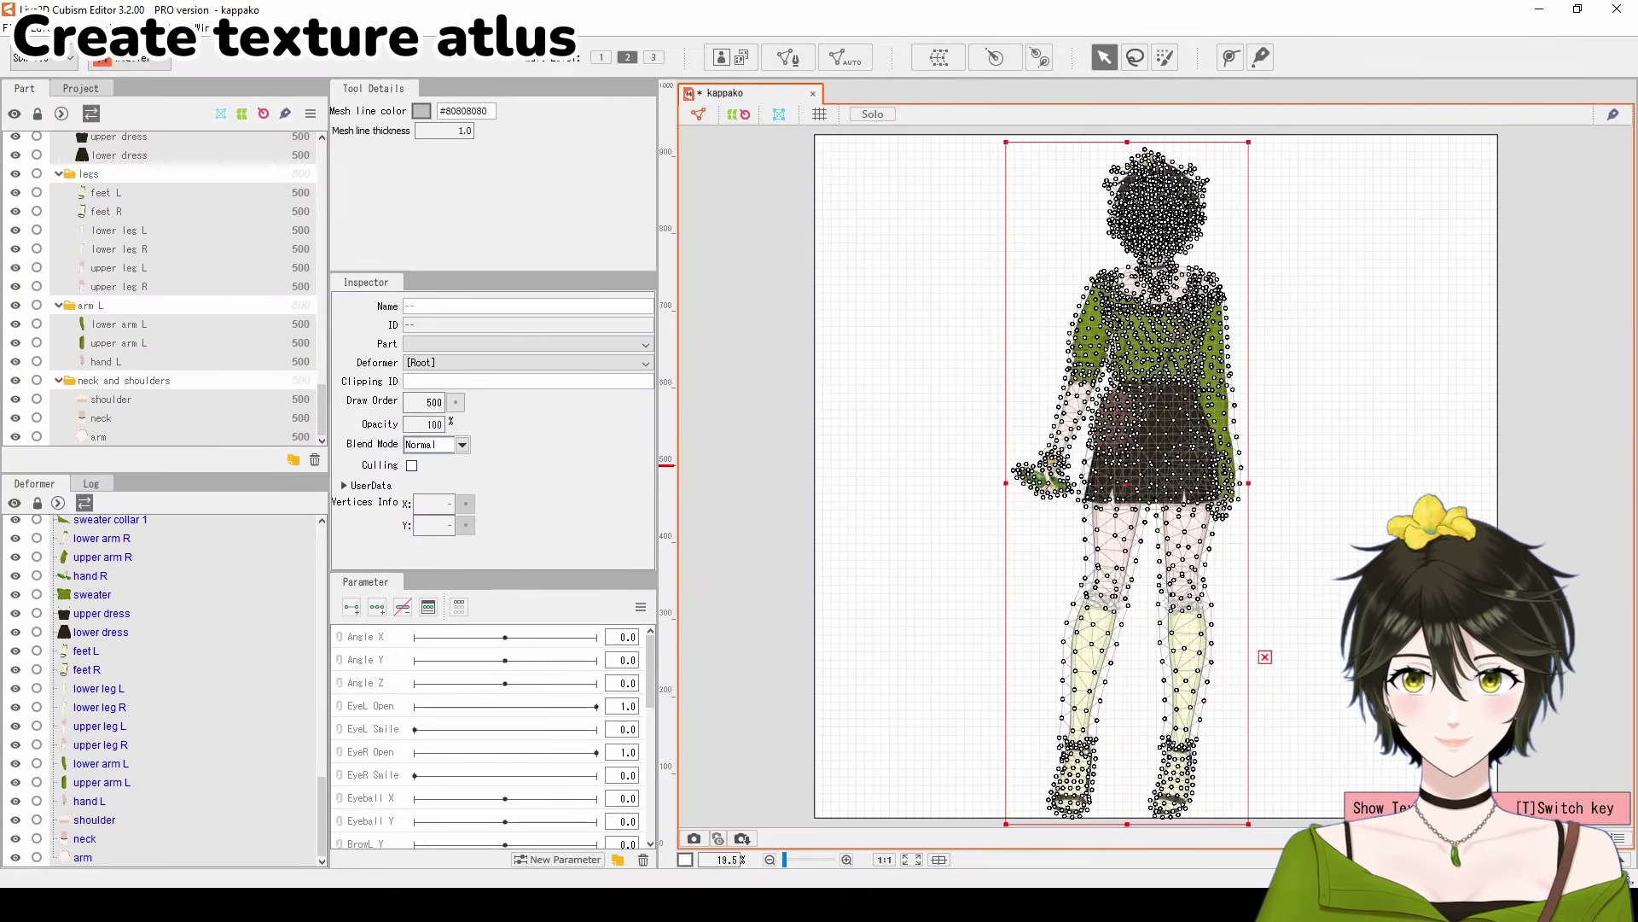
# Step: Save the model as kappako.cmo3
pyautogui.click(14, 28)
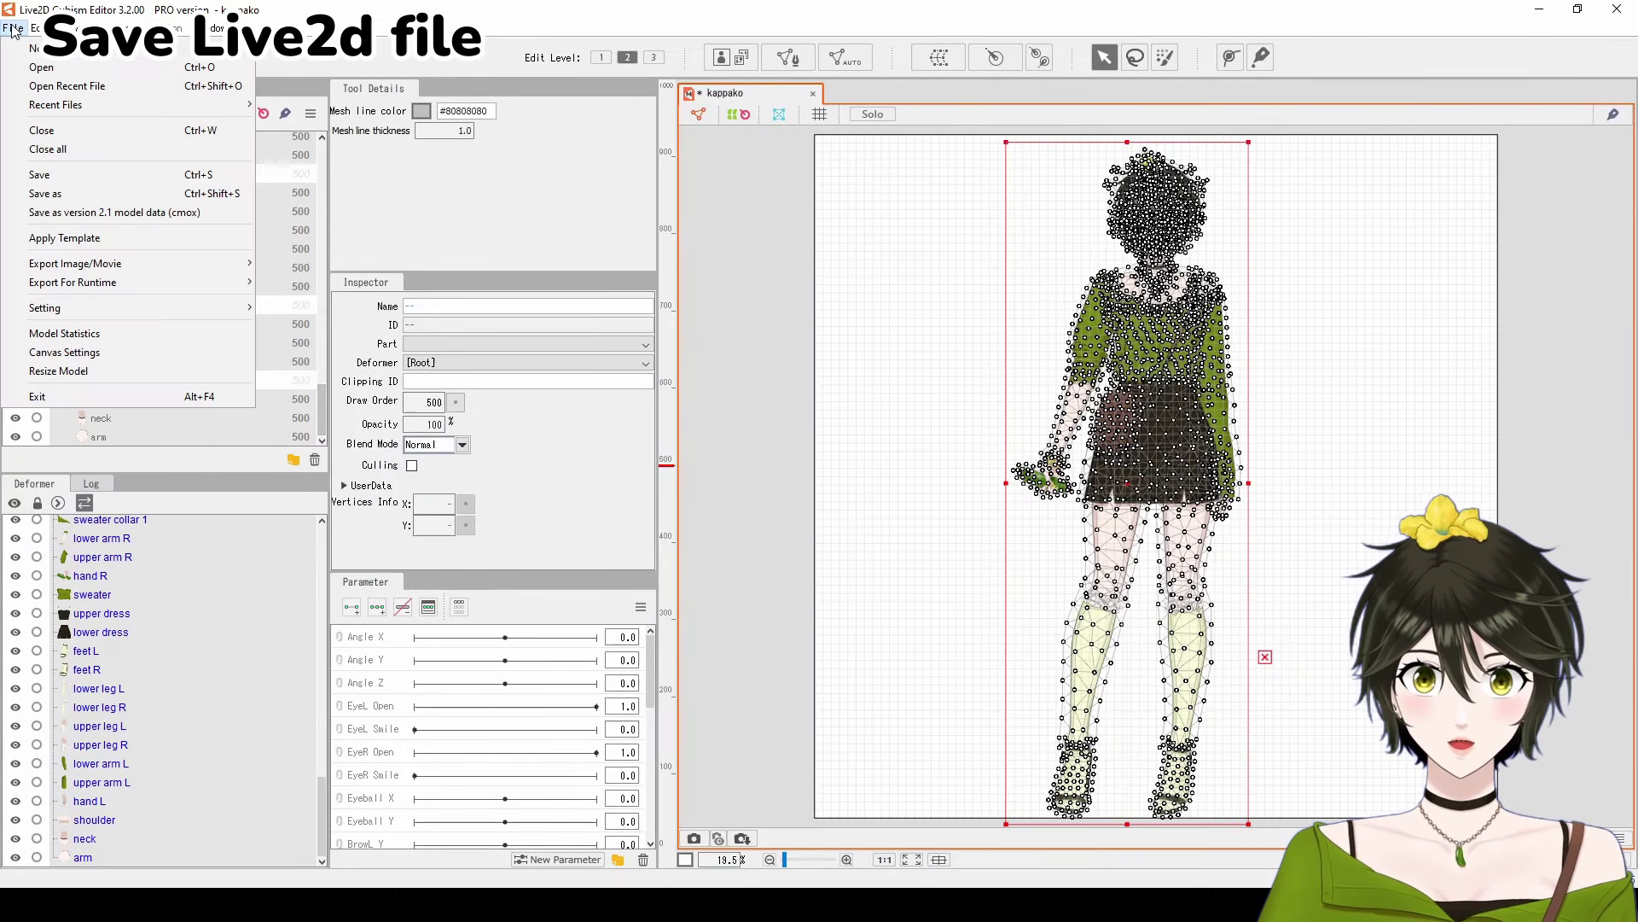
pyautogui.click(73, 194)
pyautogui.click(1118, 673)
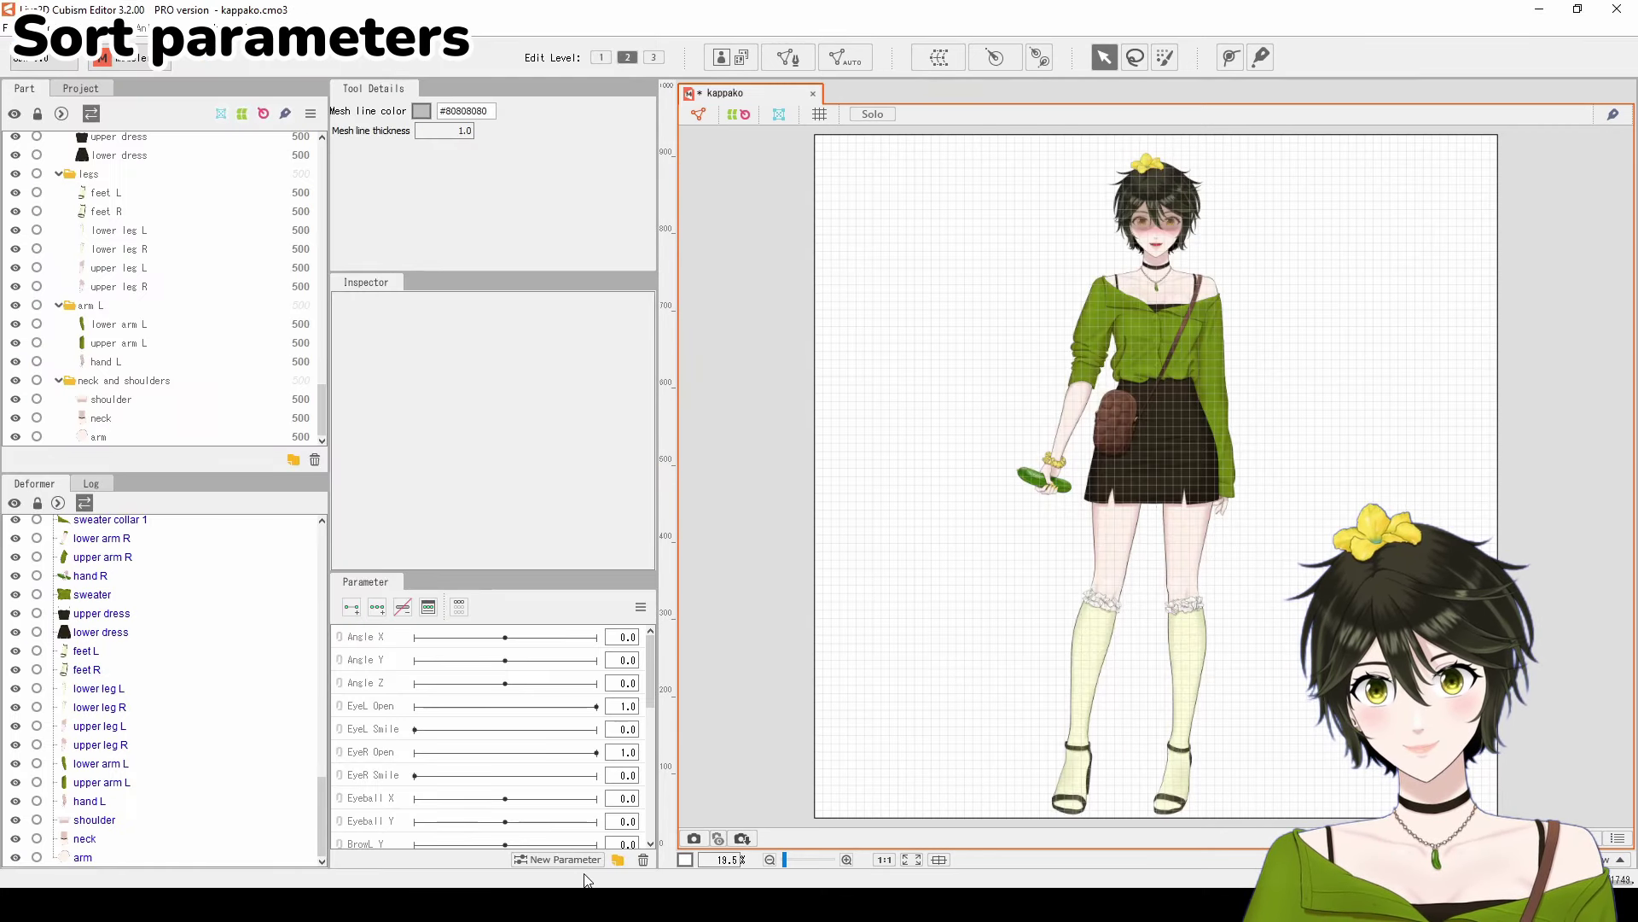
# Step: Add parameter folders and name them Face, Eye and Eyeball
pyautogui.click(618, 859)
pyautogui.click(618, 859)
pyautogui.click(618, 859)
pyautogui.click(618, 859)
pyautogui.click(618, 860)
pyautogui.click(618, 859)
pyautogui.click(618, 860)
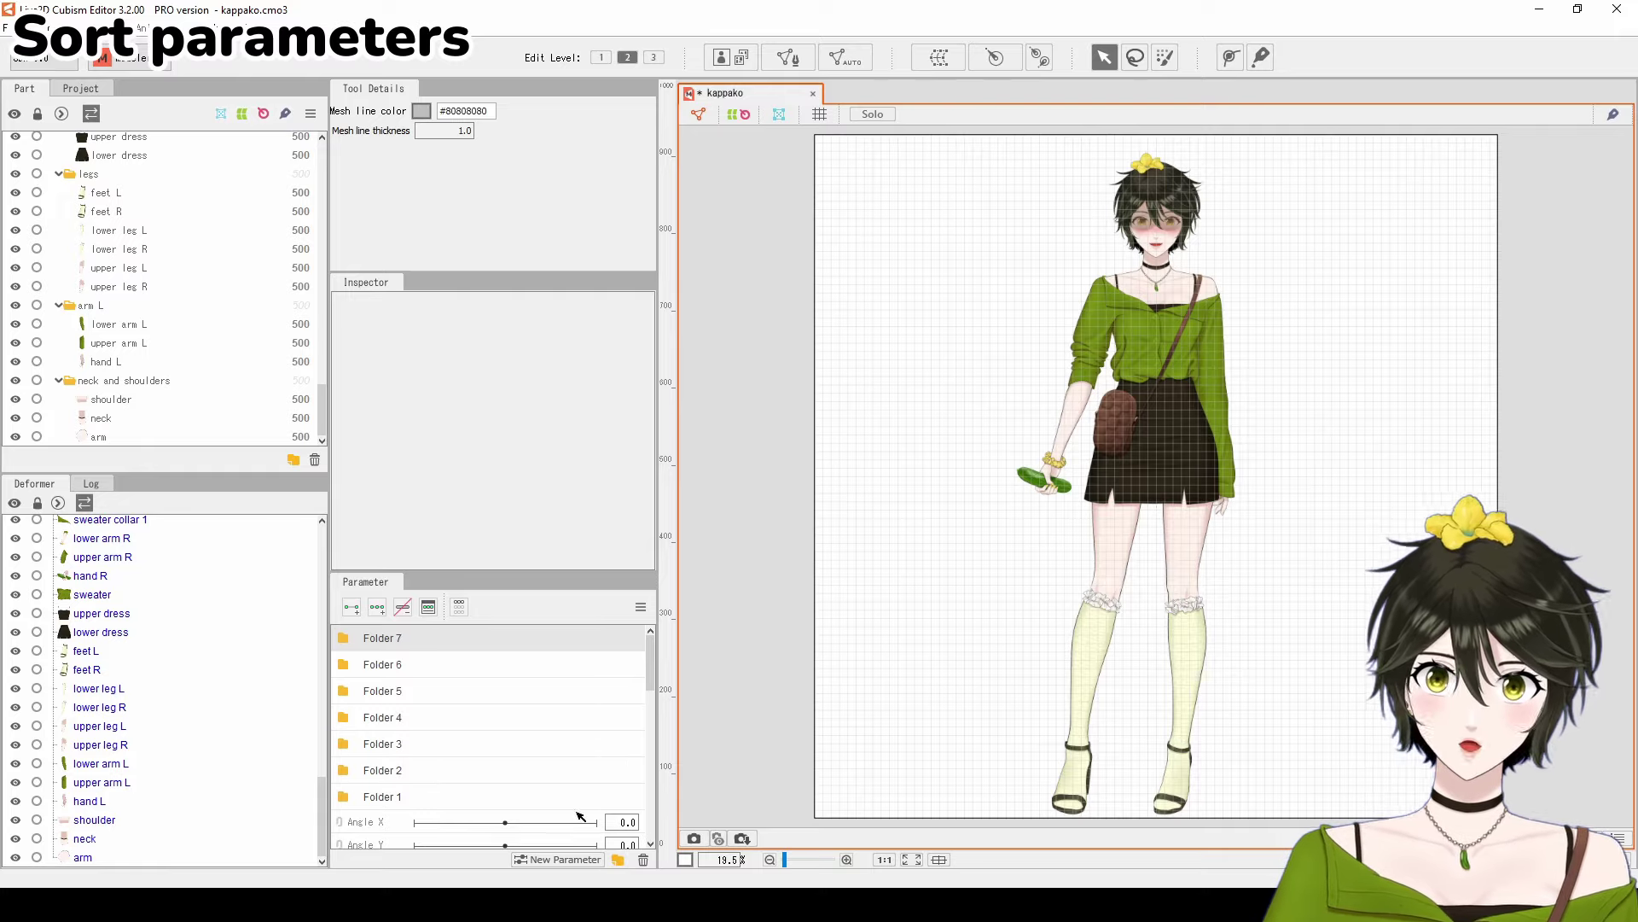
pyautogui.doubleClick(402, 642)
pyautogui.write('Face')
pyautogui.press('Return')
pyautogui.doubleClick(460, 654)
pyautogui.write('Eye')
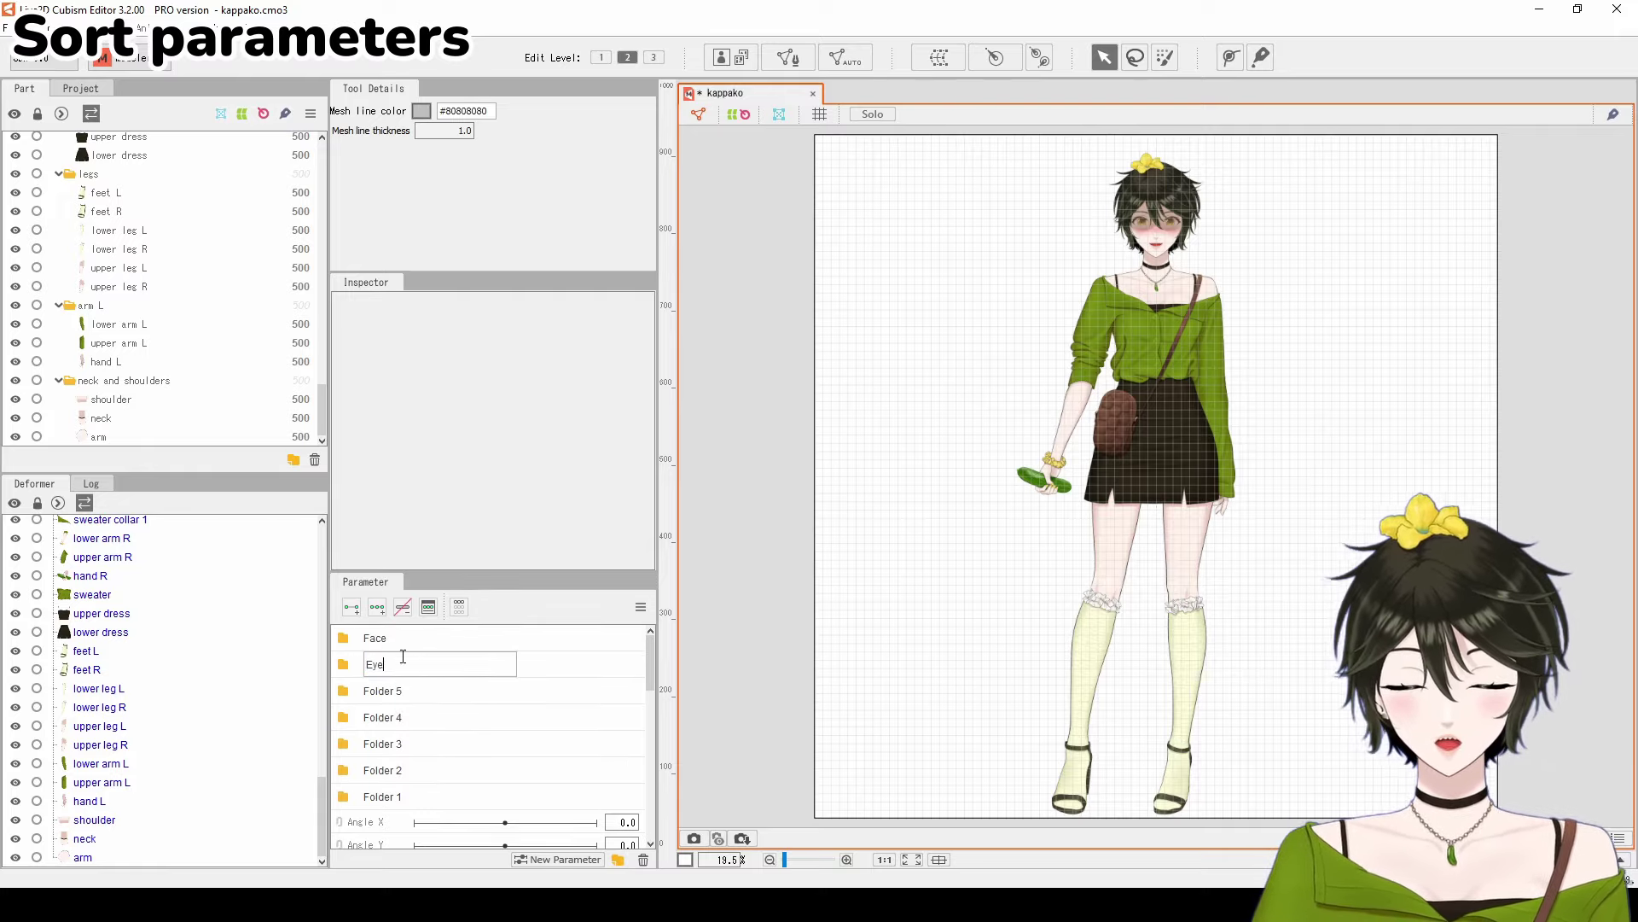
pyautogui.press('Return')
pyautogui.doubleClick(369, 689)
pyautogui.write('Eyeball')
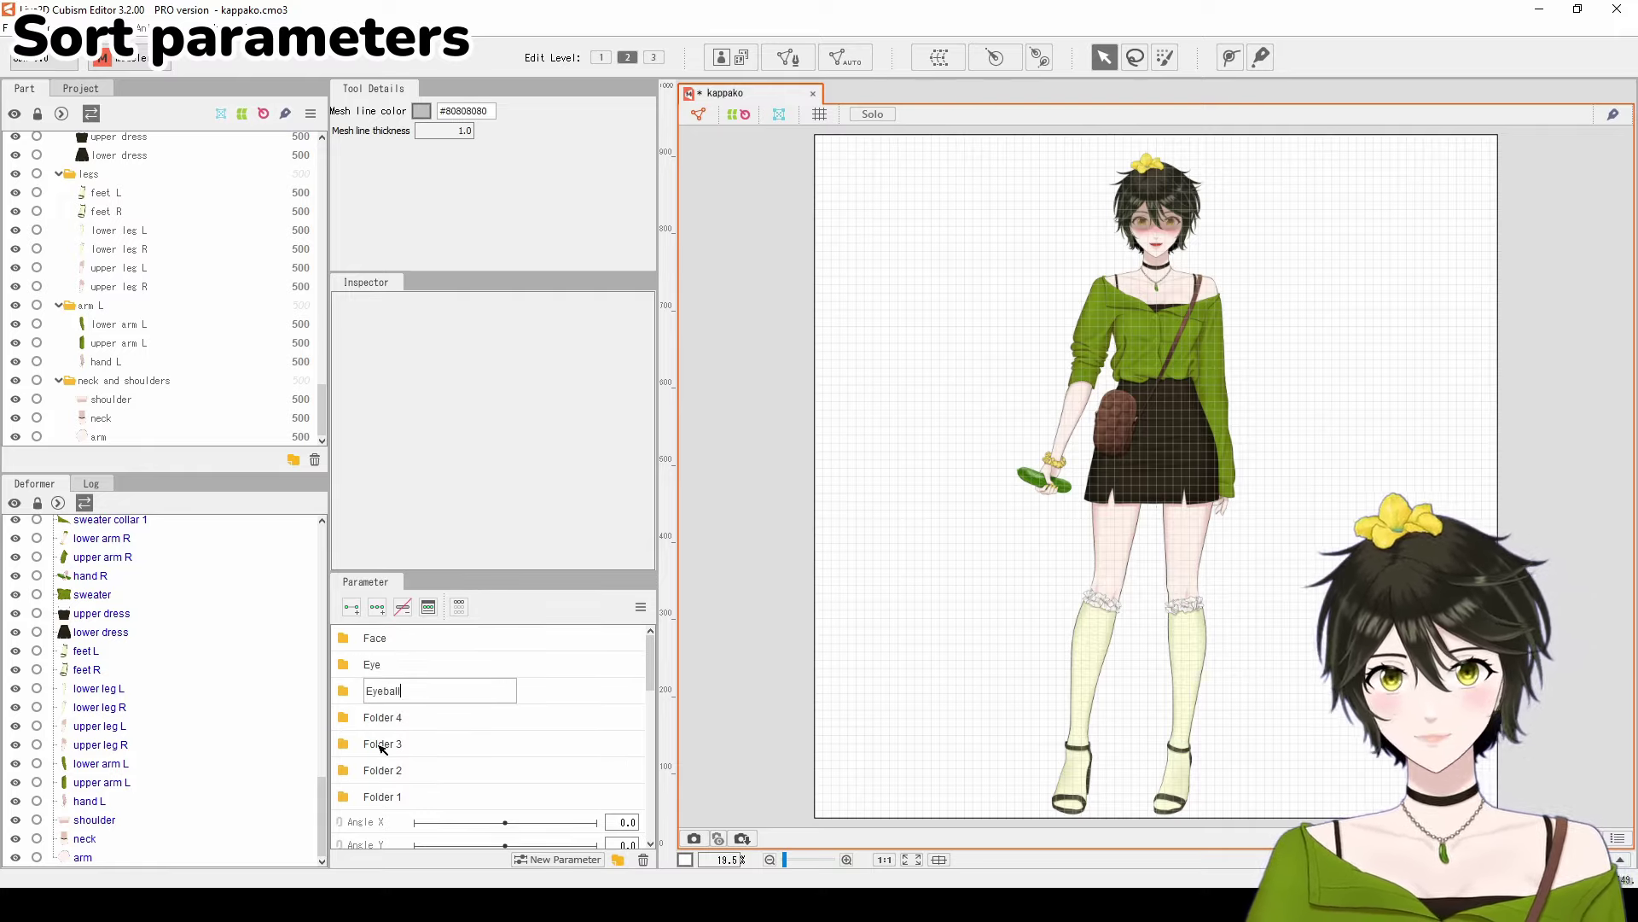
pyautogui.press('Return')
# Step: Rename the remaining folders Brow, Mouth, Body and Move
pyautogui.doubleClick(342, 717)
pyautogui.write('Brow')
pyautogui.press('Return')
pyautogui.doubleClick(387, 746)
pyautogui.write('Mouth')
pyautogui.press('Return')
pyautogui.doubleClick(382, 771)
pyautogui.write('Body')
pyautogui.press('Return')
pyautogui.doubleClick(375, 796)
pyautogui.write('Move')
pyautogui.press('Return')
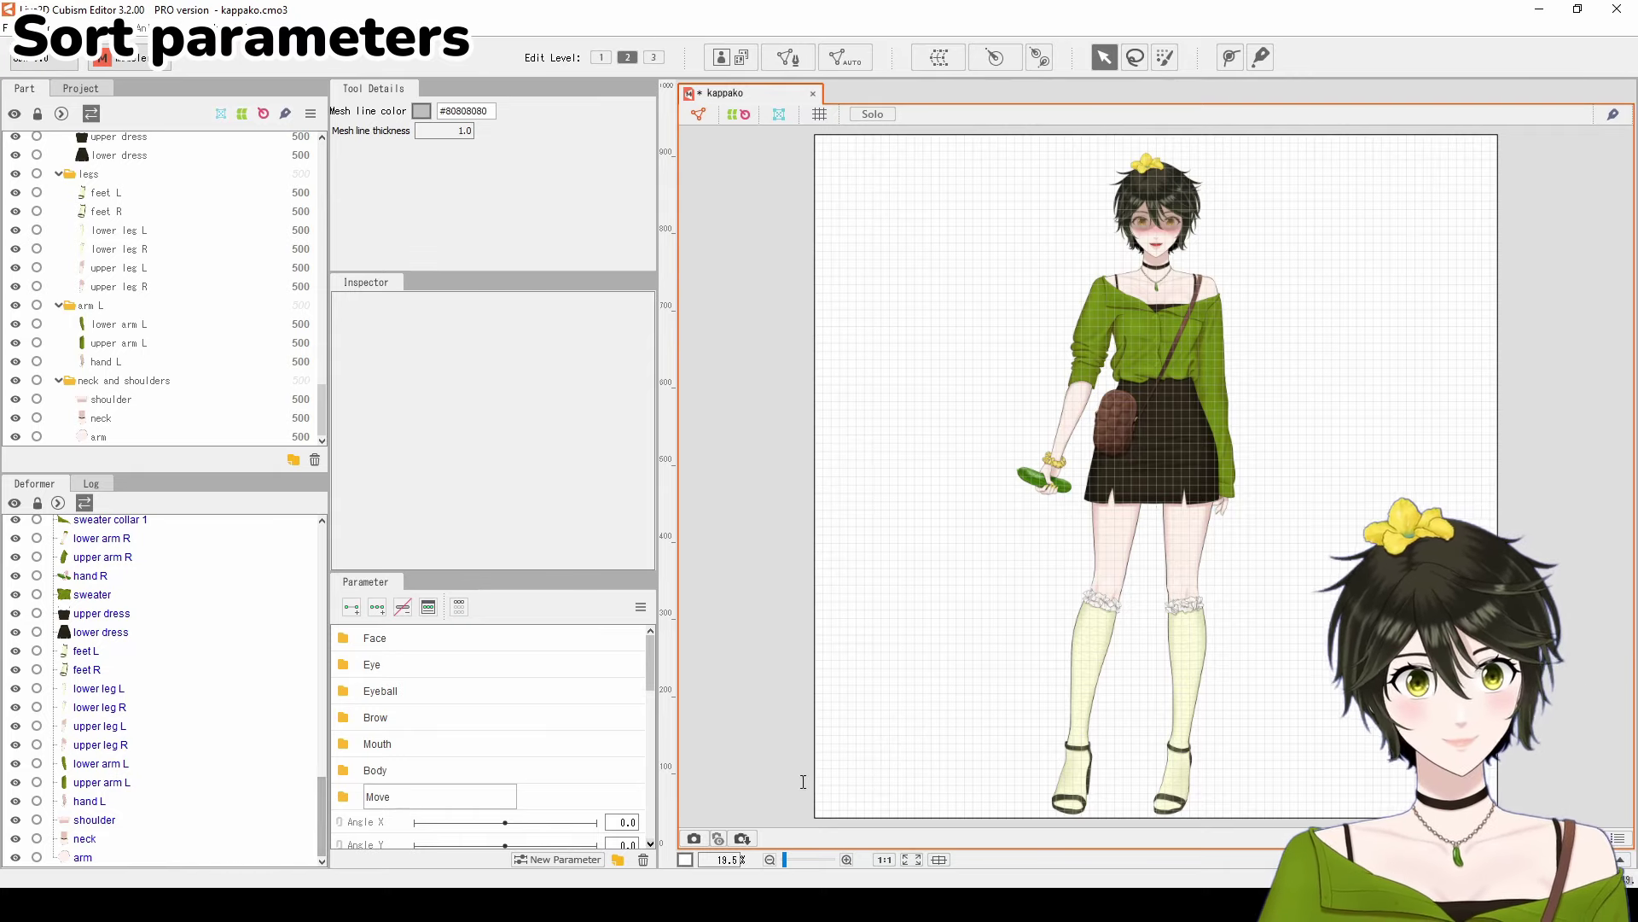
# Step: Move Angle X, Y, Z into Face and the eye open and smile parameters into Eye
pyautogui.scroll(-1, 404, 819)
pyautogui.keyDown('shift'); pyautogui.click(401, 799); pyautogui.keyUp('shift')
pyautogui.moveTo(391, 761); pyautogui.dragTo(376, 646)
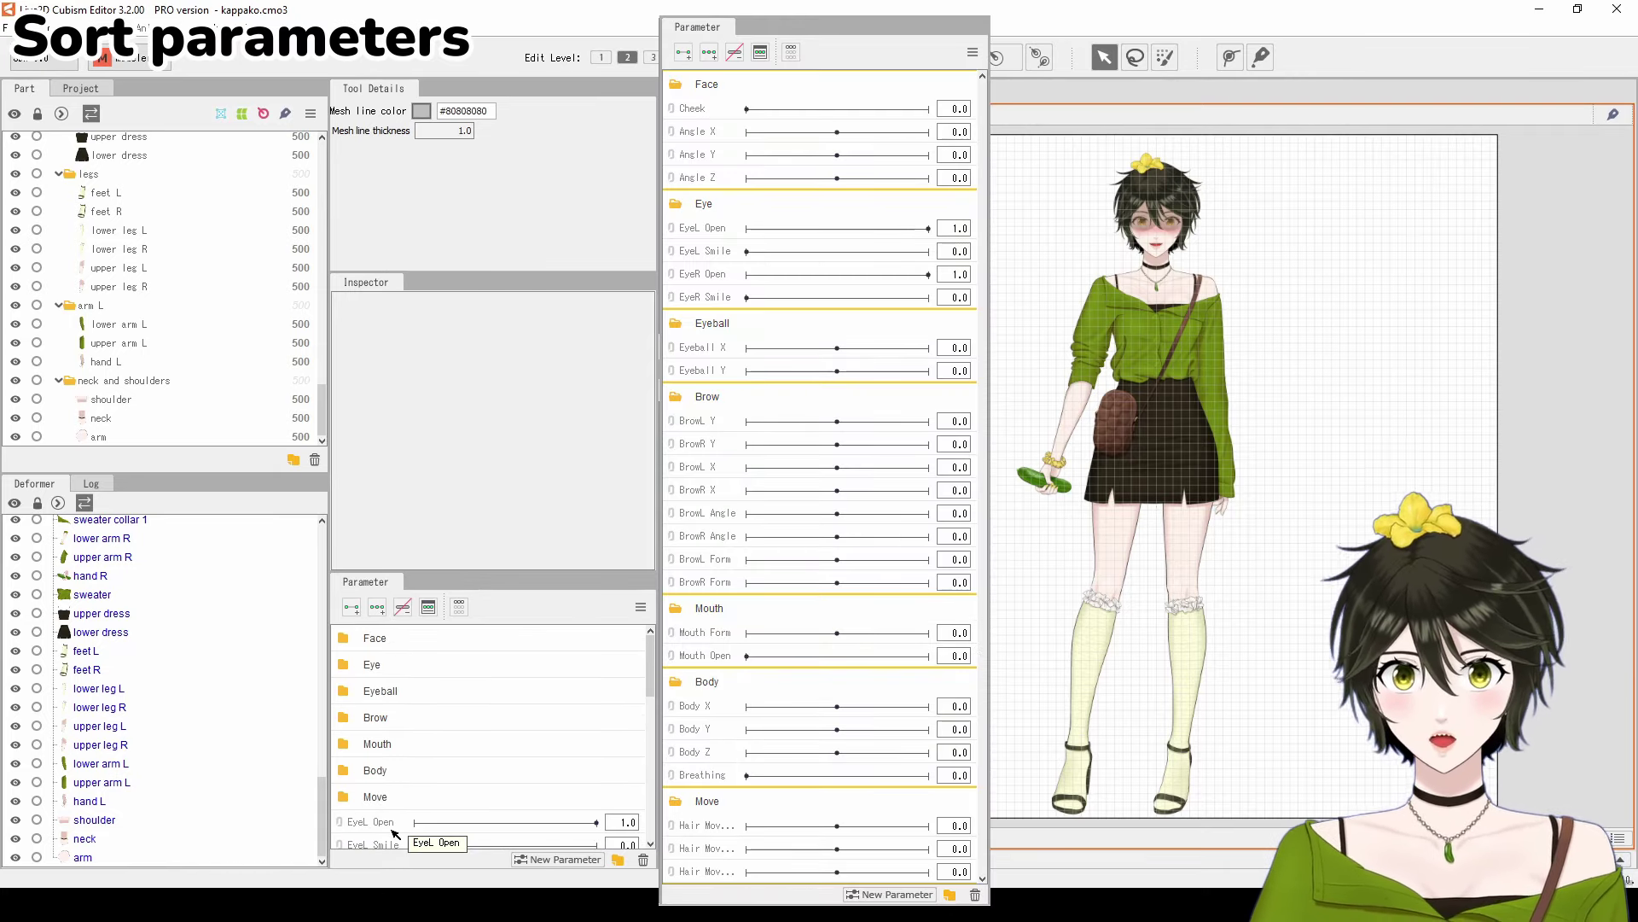
pyautogui.scroll(-3, 395, 826)
pyautogui.keyDown('shift'); pyautogui.click(375, 754); pyautogui.keyUp('shift')
pyautogui.moveTo(376, 755); pyautogui.dragTo(381, 669)
# Step: Move Eyeball X and Y into Eyeball and the brow parameters into Brow
pyautogui.keyDown('shift'); pyautogui.click(389, 776); pyautogui.keyUp('shift')
pyautogui.moveTo(389, 776); pyautogui.dragTo(380, 632)
pyautogui.scroll(-3, 384, 778)
pyautogui.keyDown('shift'); pyautogui.click(362, 843); pyautogui.keyUp('shift')
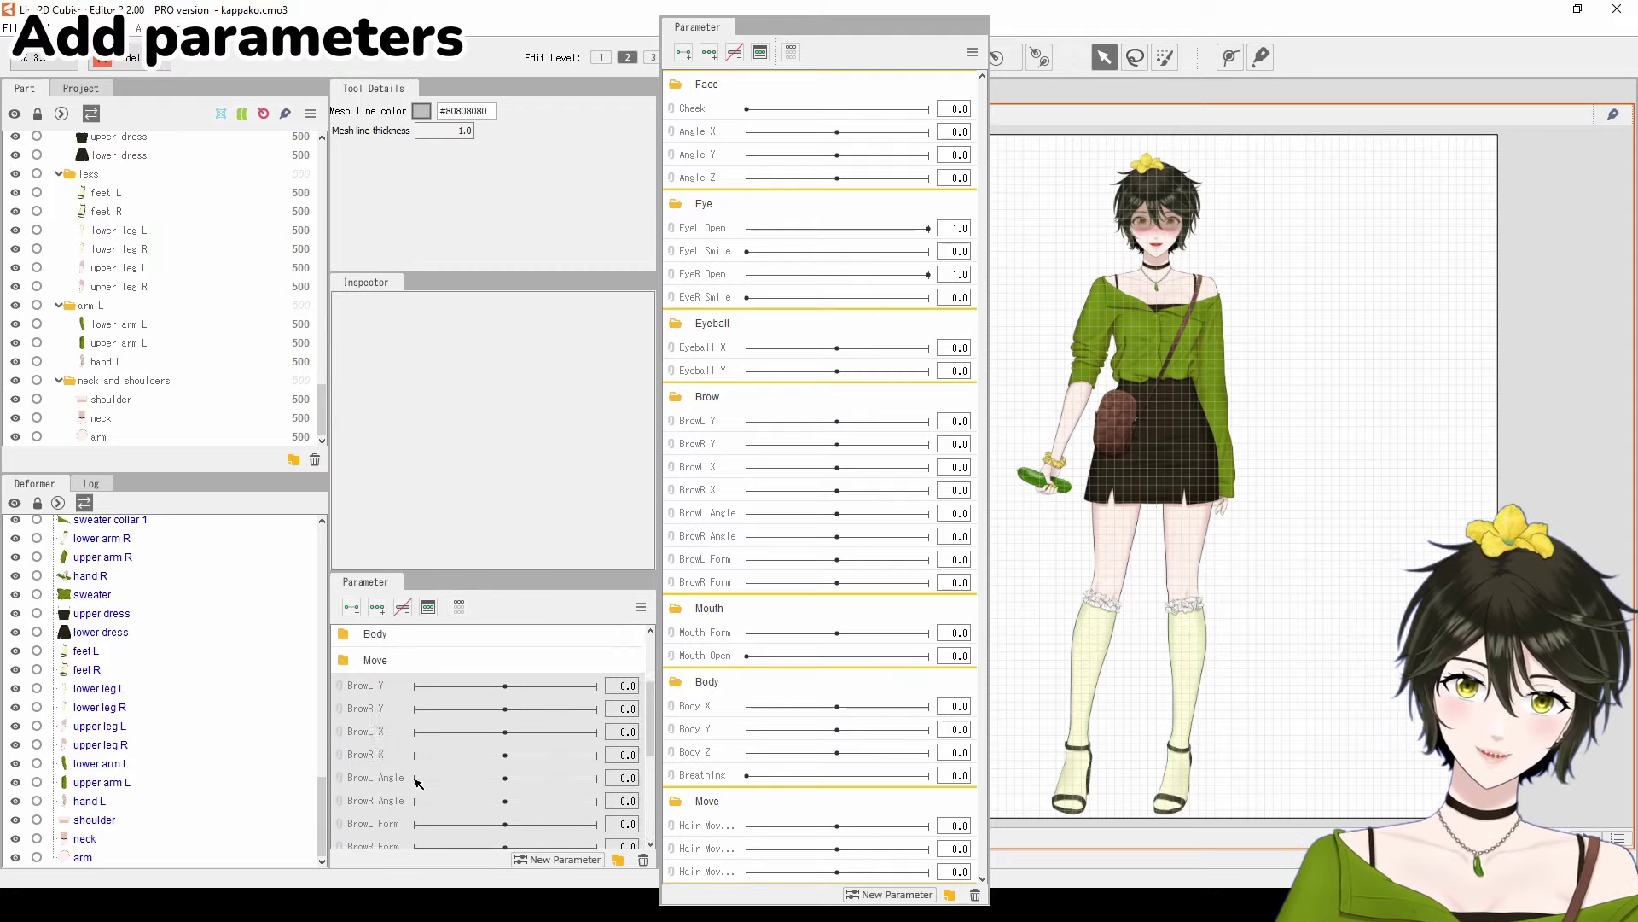
pyautogui.scroll(4, 416, 774)
pyautogui.moveTo(380, 754); pyautogui.dragTo(376, 717)
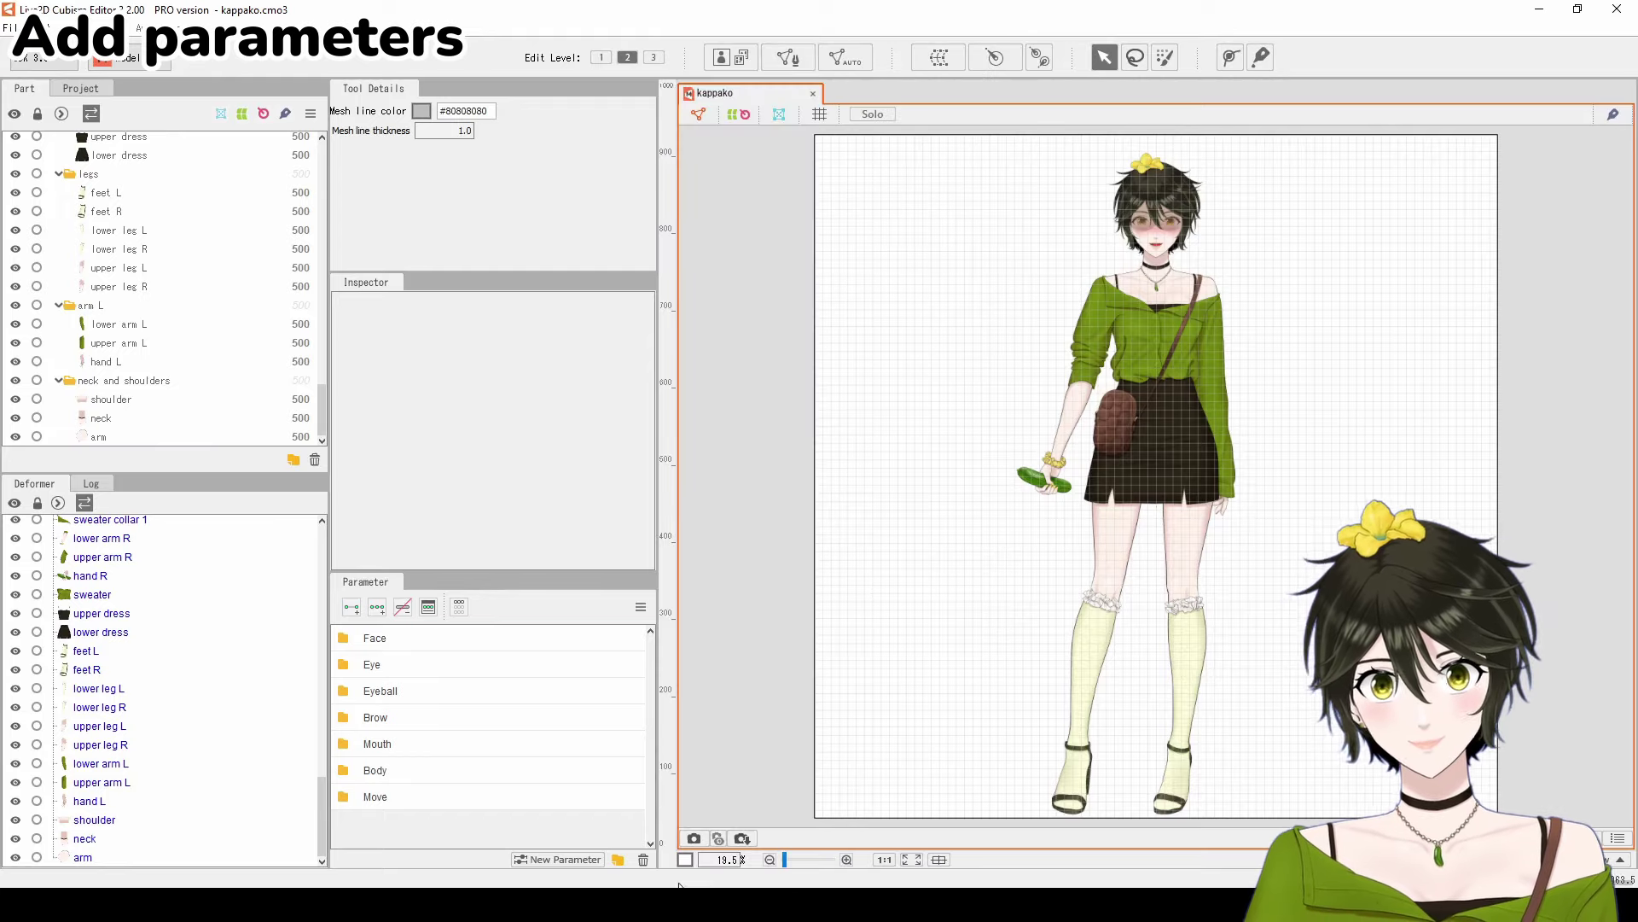
# Step: Create a new parameter named Arm R with the ID ParamArmR
pyautogui.click(556, 859)
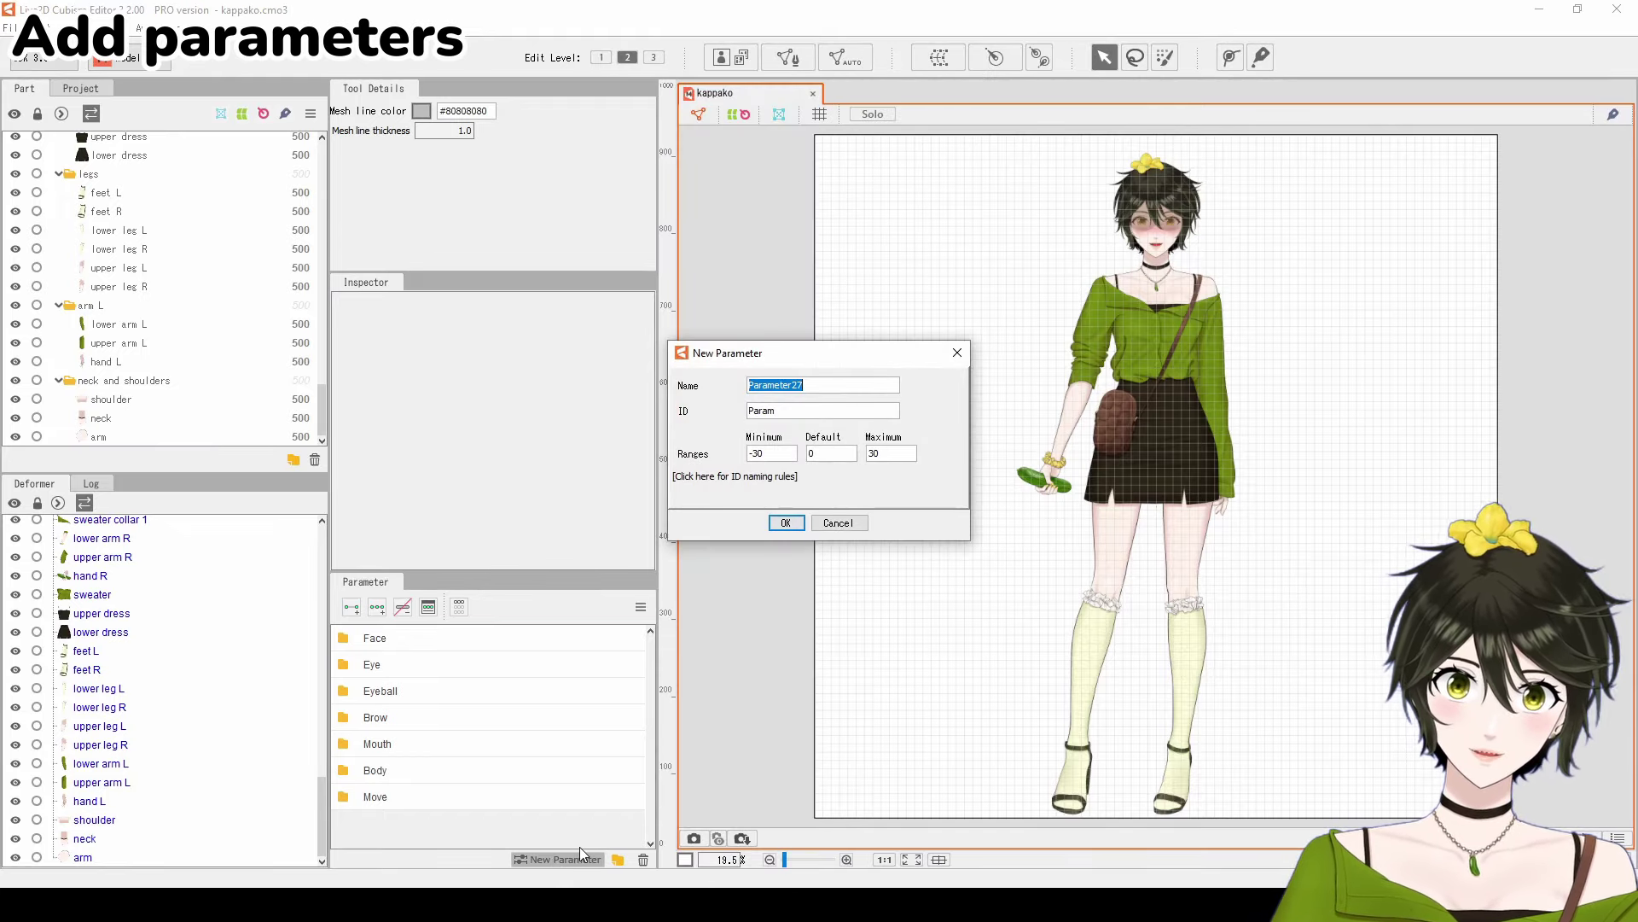
pyautogui.write('Arm R')
pyautogui.click(812, 414)
pyautogui.write('ArmR')
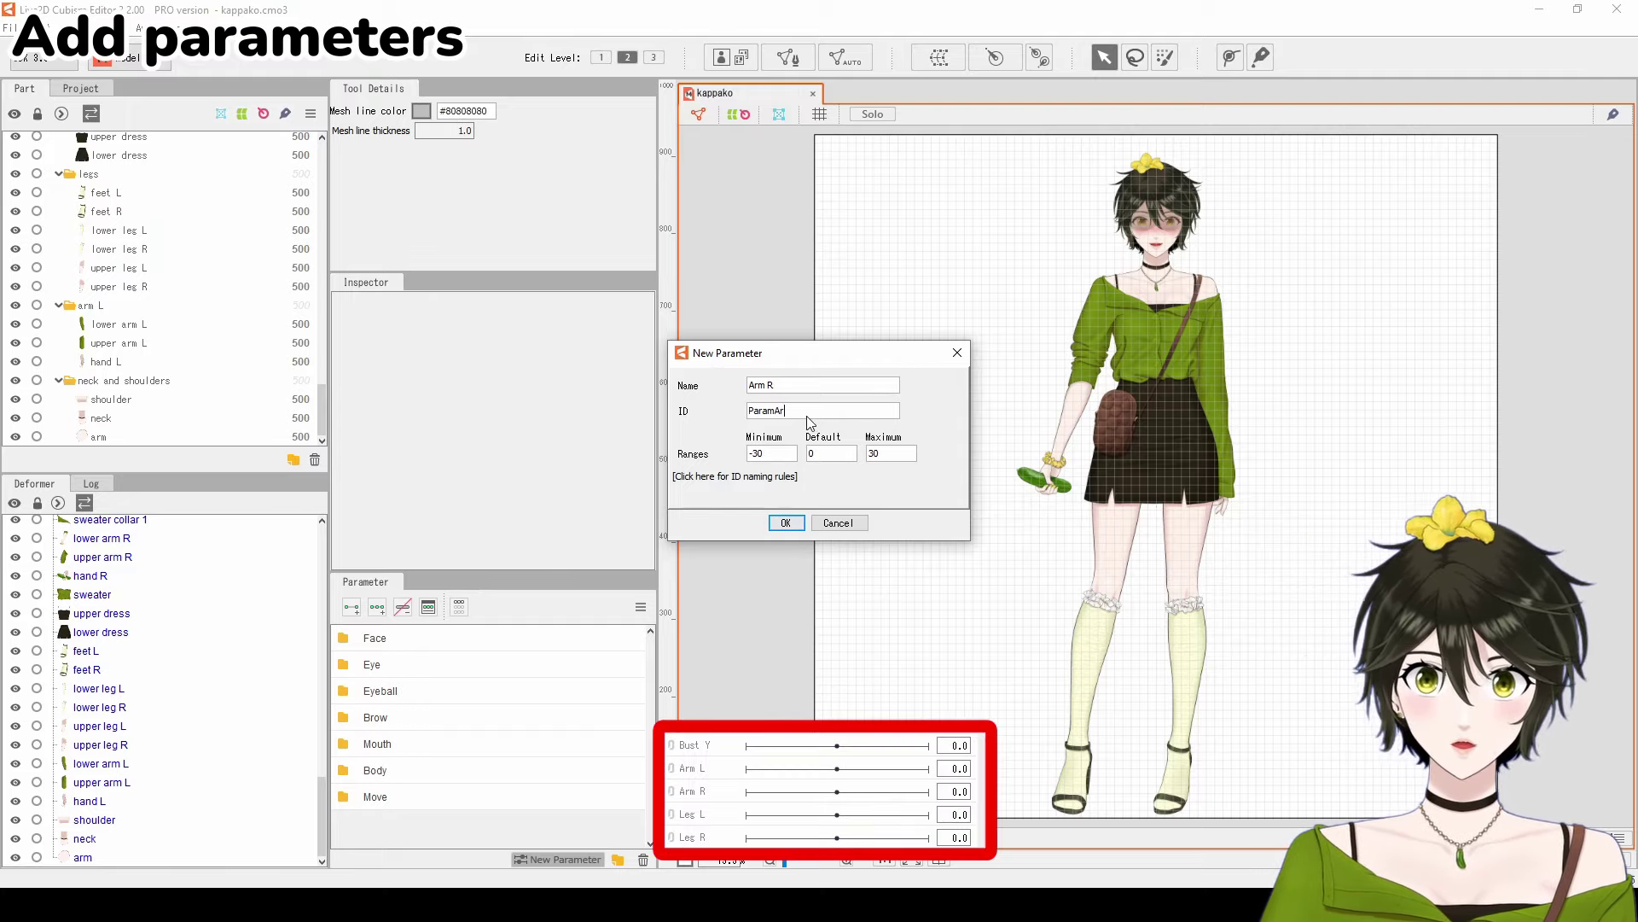
pyautogui.click(789, 522)
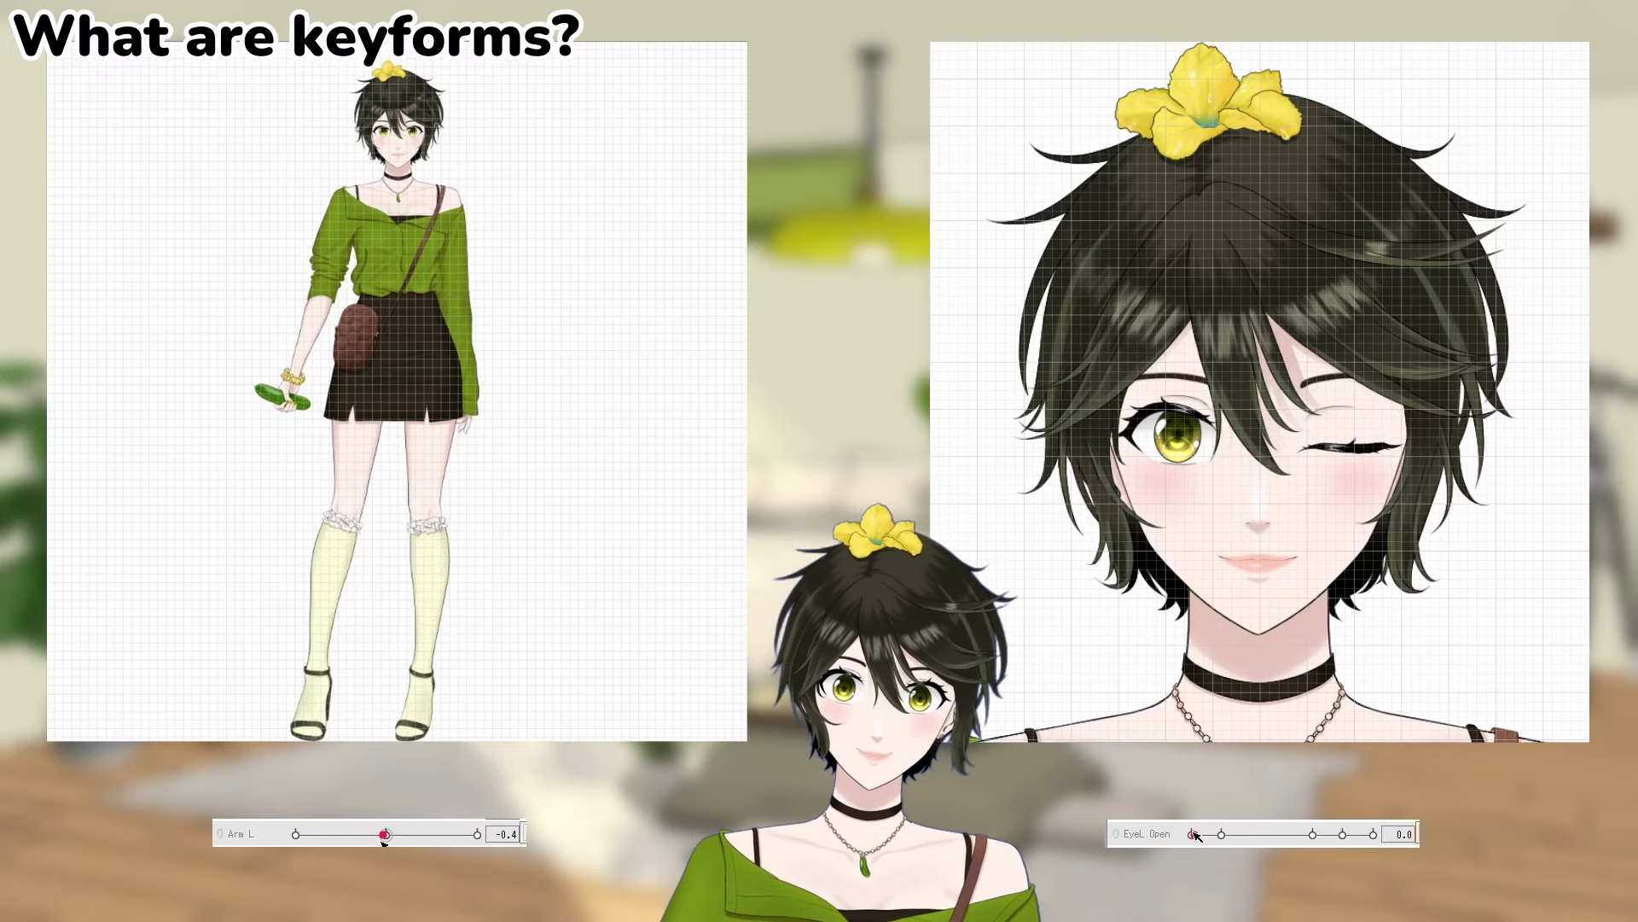
# Step: Open the winking eye with EyeL Open, then key Arm L at -30, -15, 0 and 30
pyautogui.moveTo(1194, 834); pyautogui.dragTo(1374, 835)
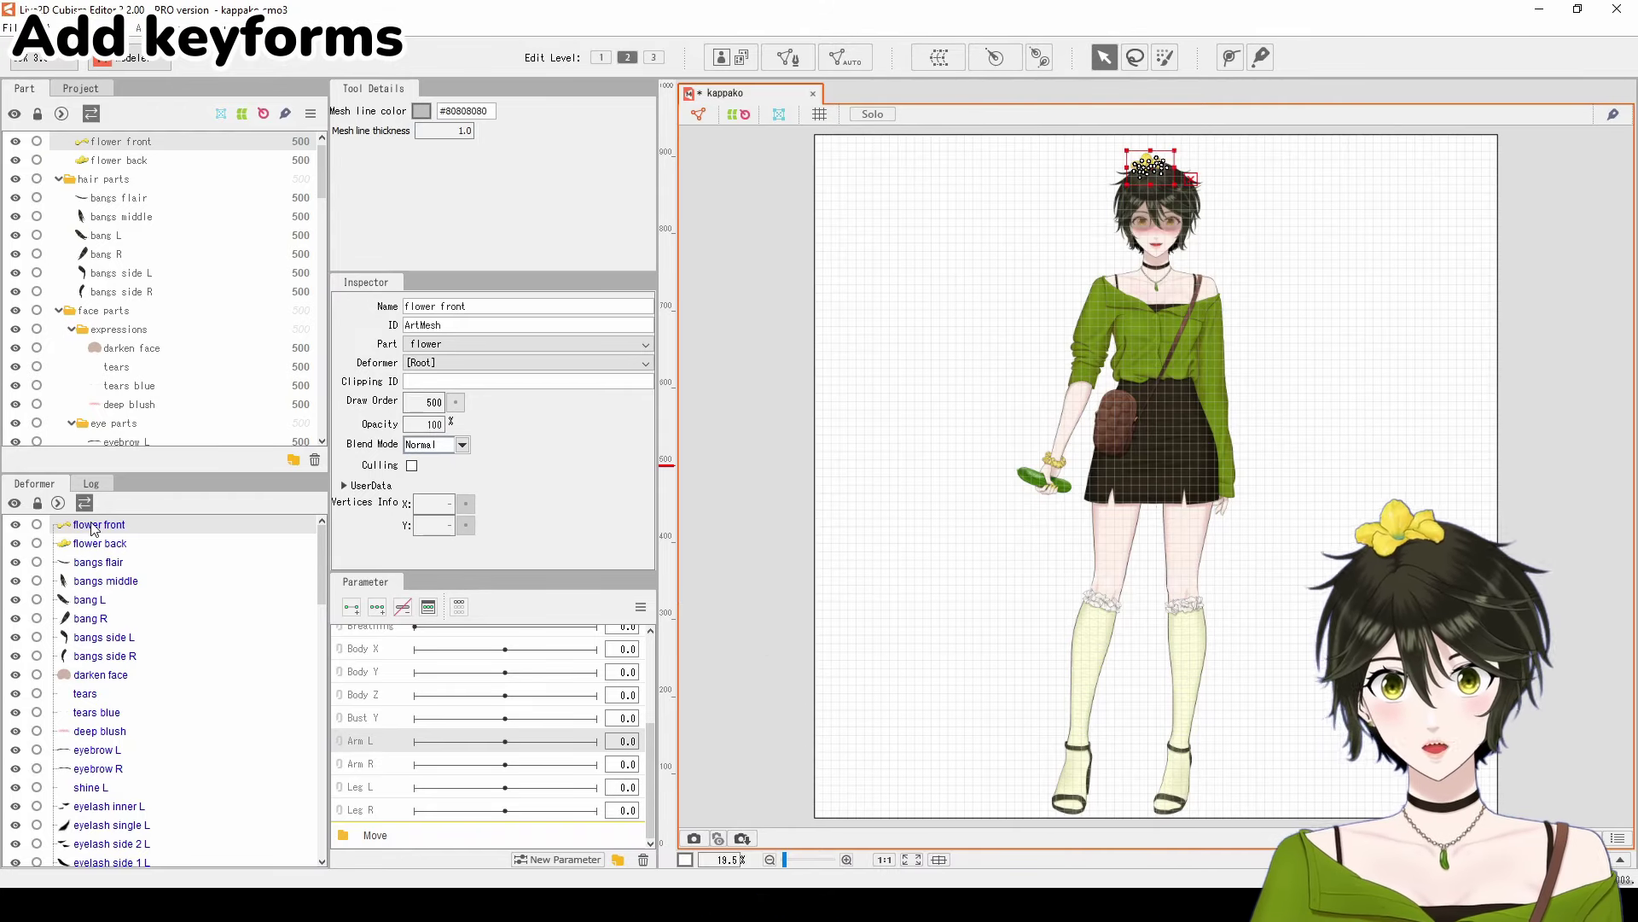
pyautogui.click(378, 608)
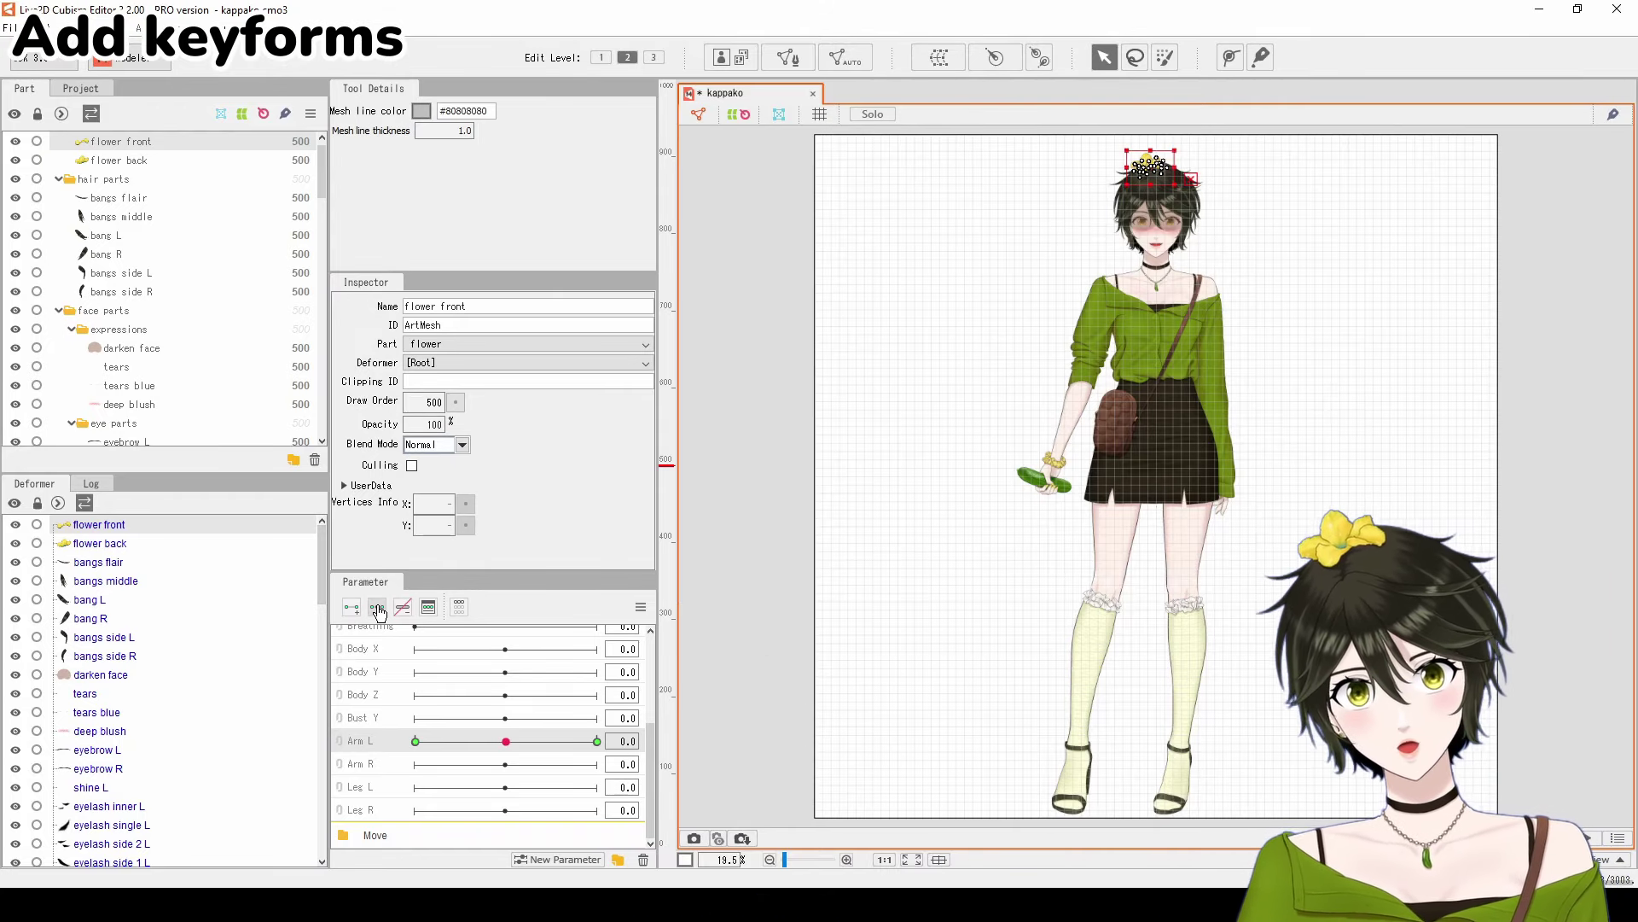
pyautogui.click(428, 607)
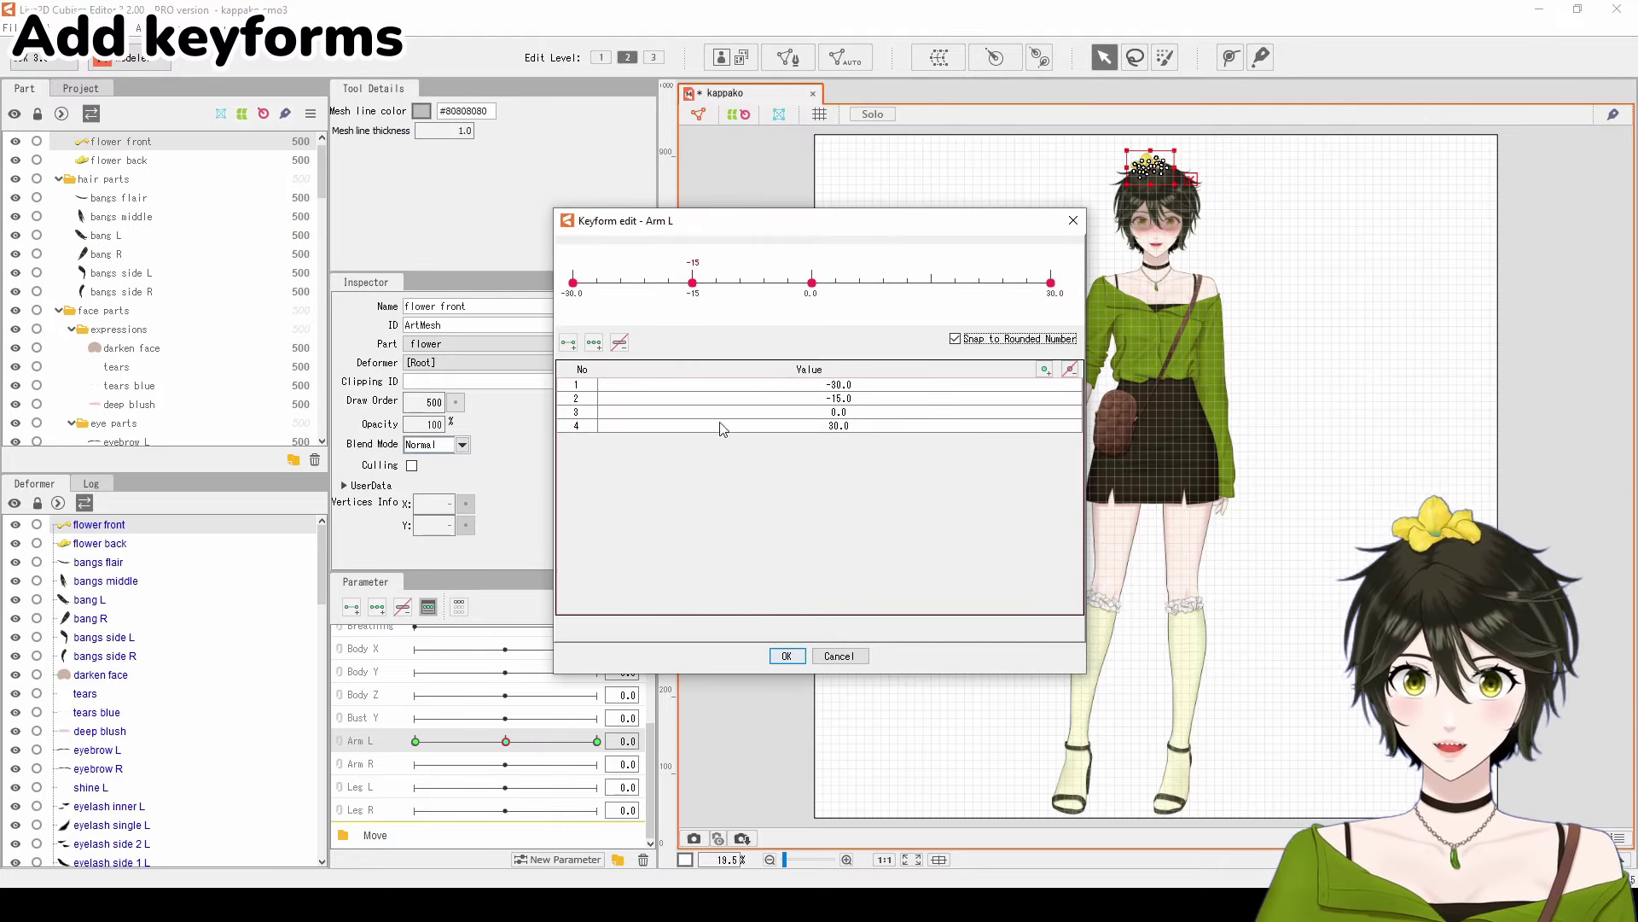
pyautogui.click(783, 655)
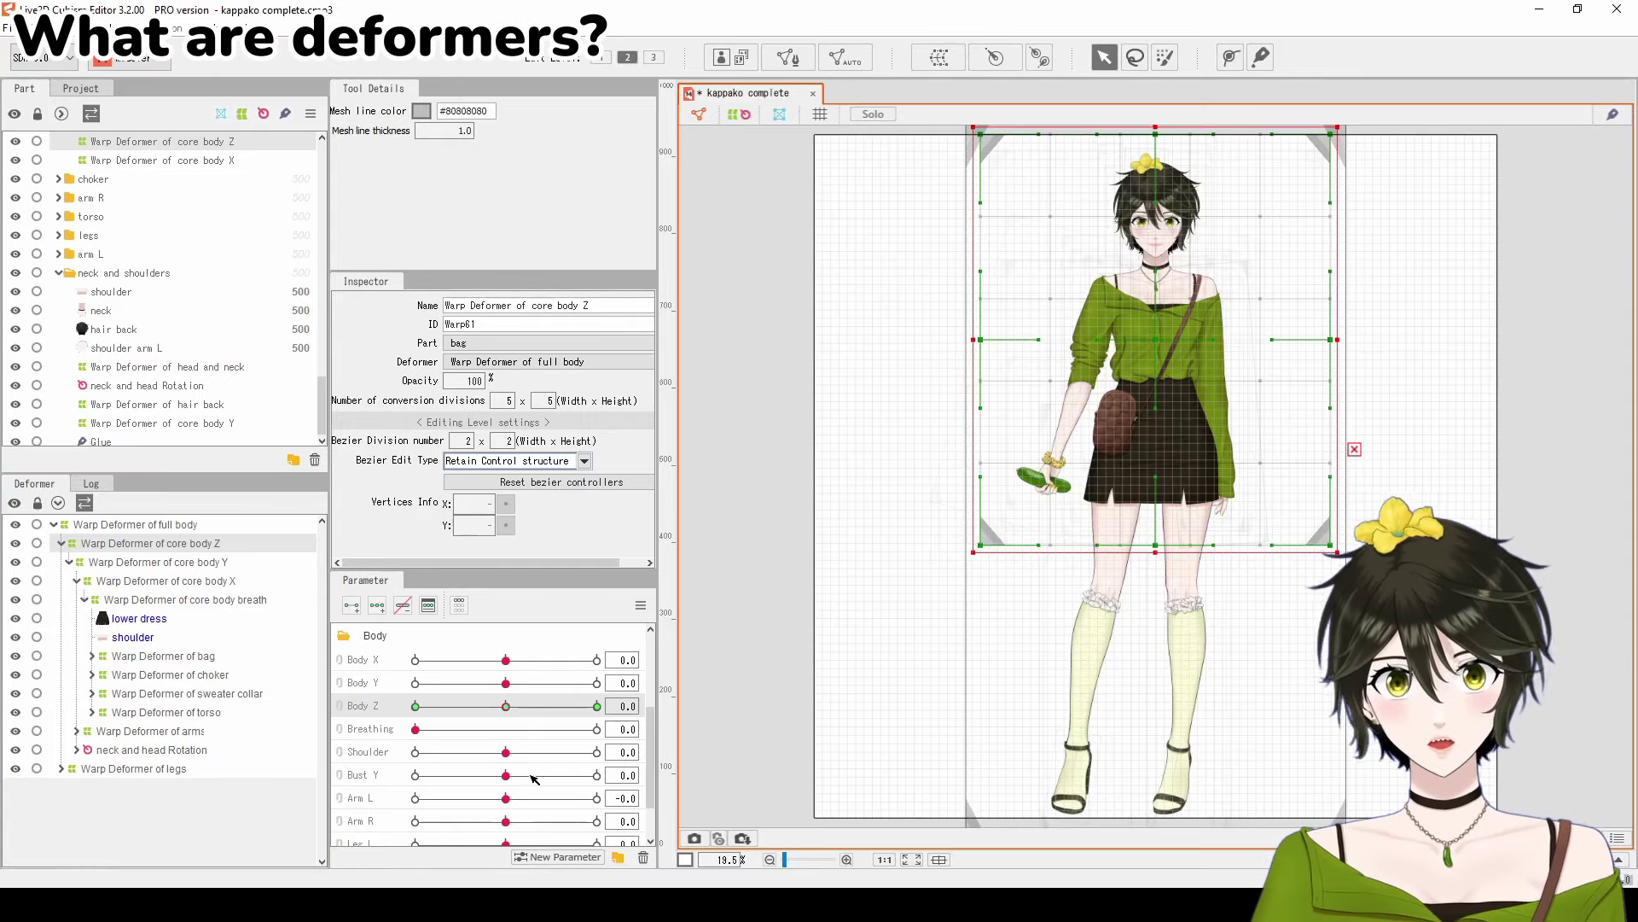
# Step: Collapse and re-expand the core body Z warp deformer, then set Body Z to -10 to preview the tilt
pyautogui.click(60, 544)
pyautogui.click(60, 543)
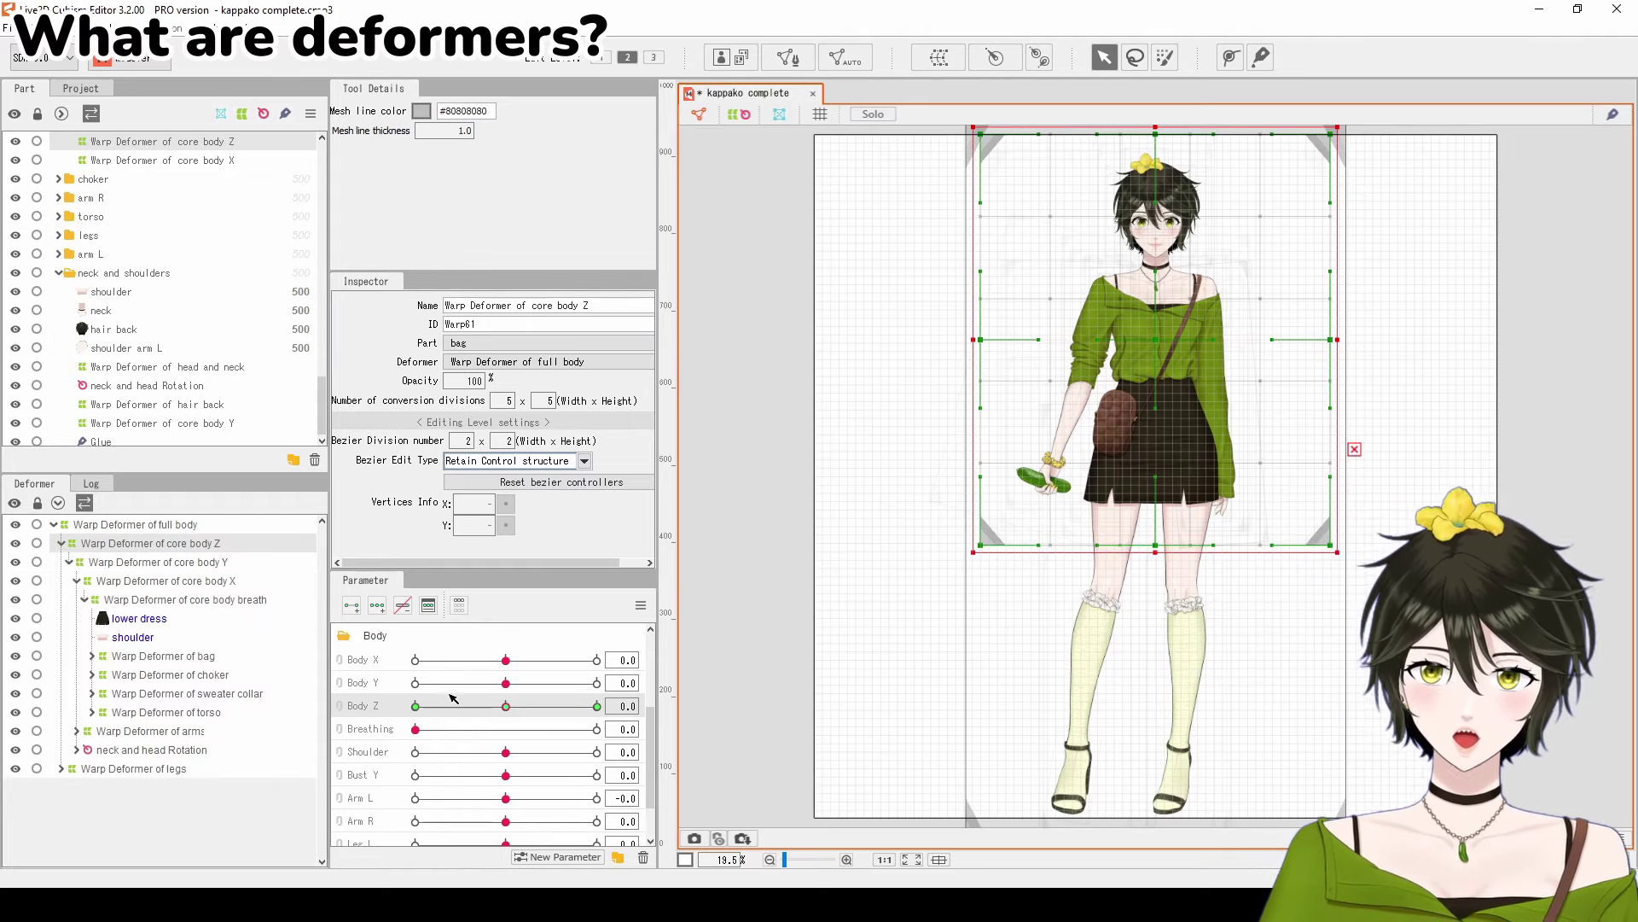
pyautogui.moveTo(511, 711)
pyautogui.mouseDown()
pyautogui.moveTo(460, 706)
pyautogui.moveTo(549, 706)
pyautogui.moveTo(397, 707)
pyautogui.moveTo(506, 707)
pyautogui.mouseUp()
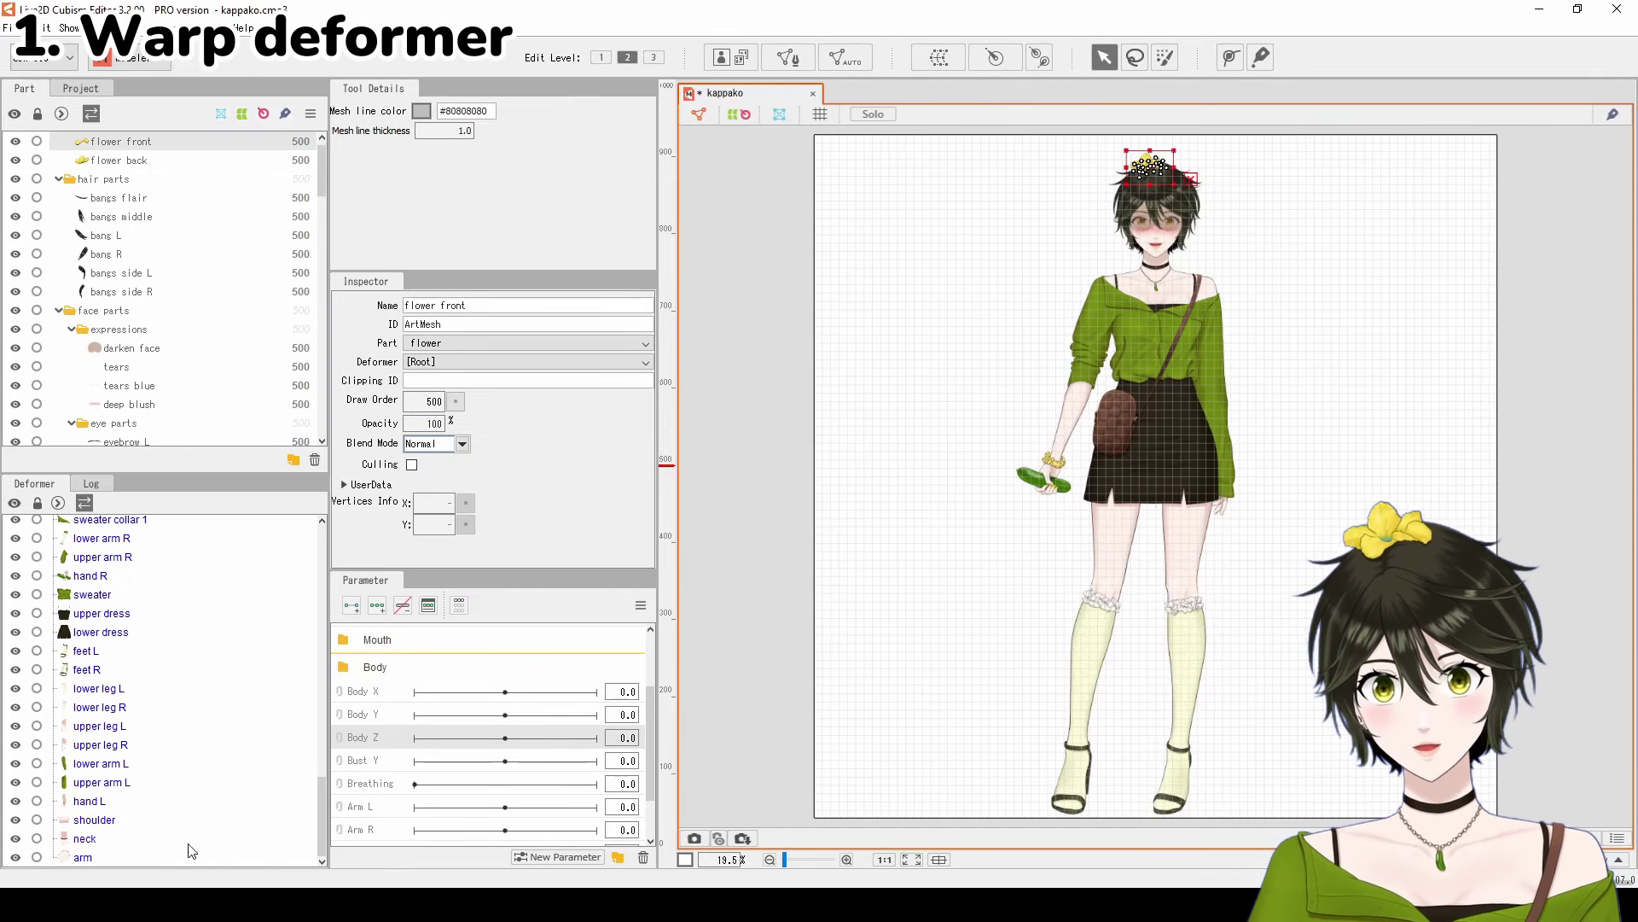
# Step: Wrap all meshes in a new warp deformer named Warp Deformer of full body
pyautogui.keyDown('shift'); pyautogui.click(160, 864); pyautogui.keyUp('shift')
pyautogui.click(943, 60)
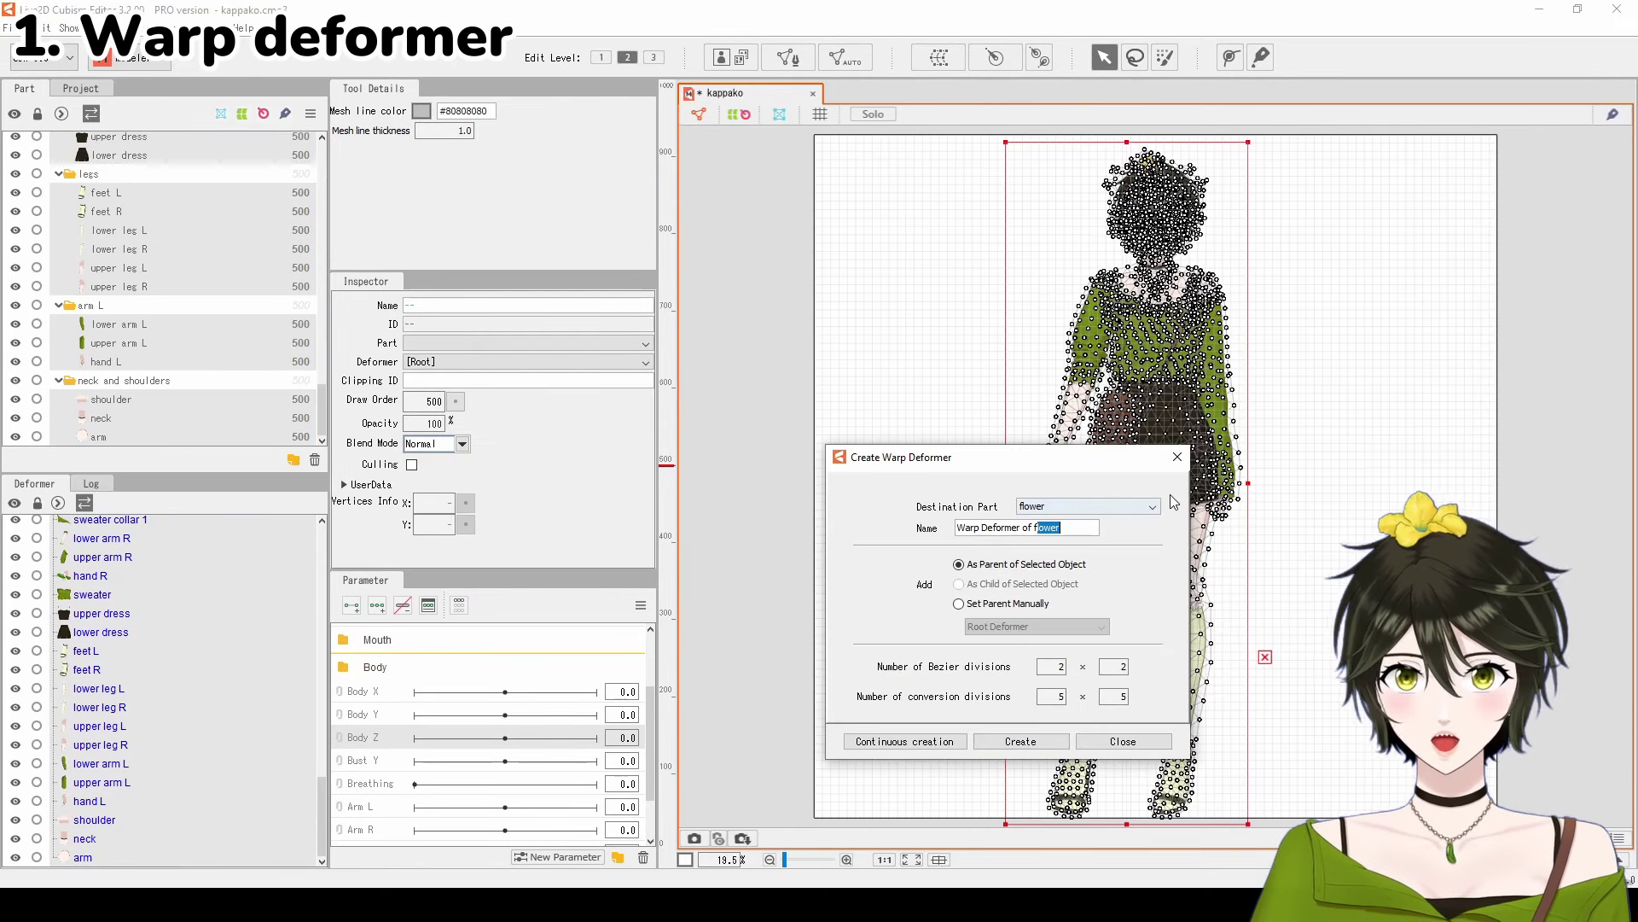
pyautogui.press('BackSpace')
pyautogui.press('BackSpace')
pyautogui.press('BackSpace')
pyautogui.press('BackSpace')
pyautogui.press('BackSpace')
pyautogui.write('ull body')
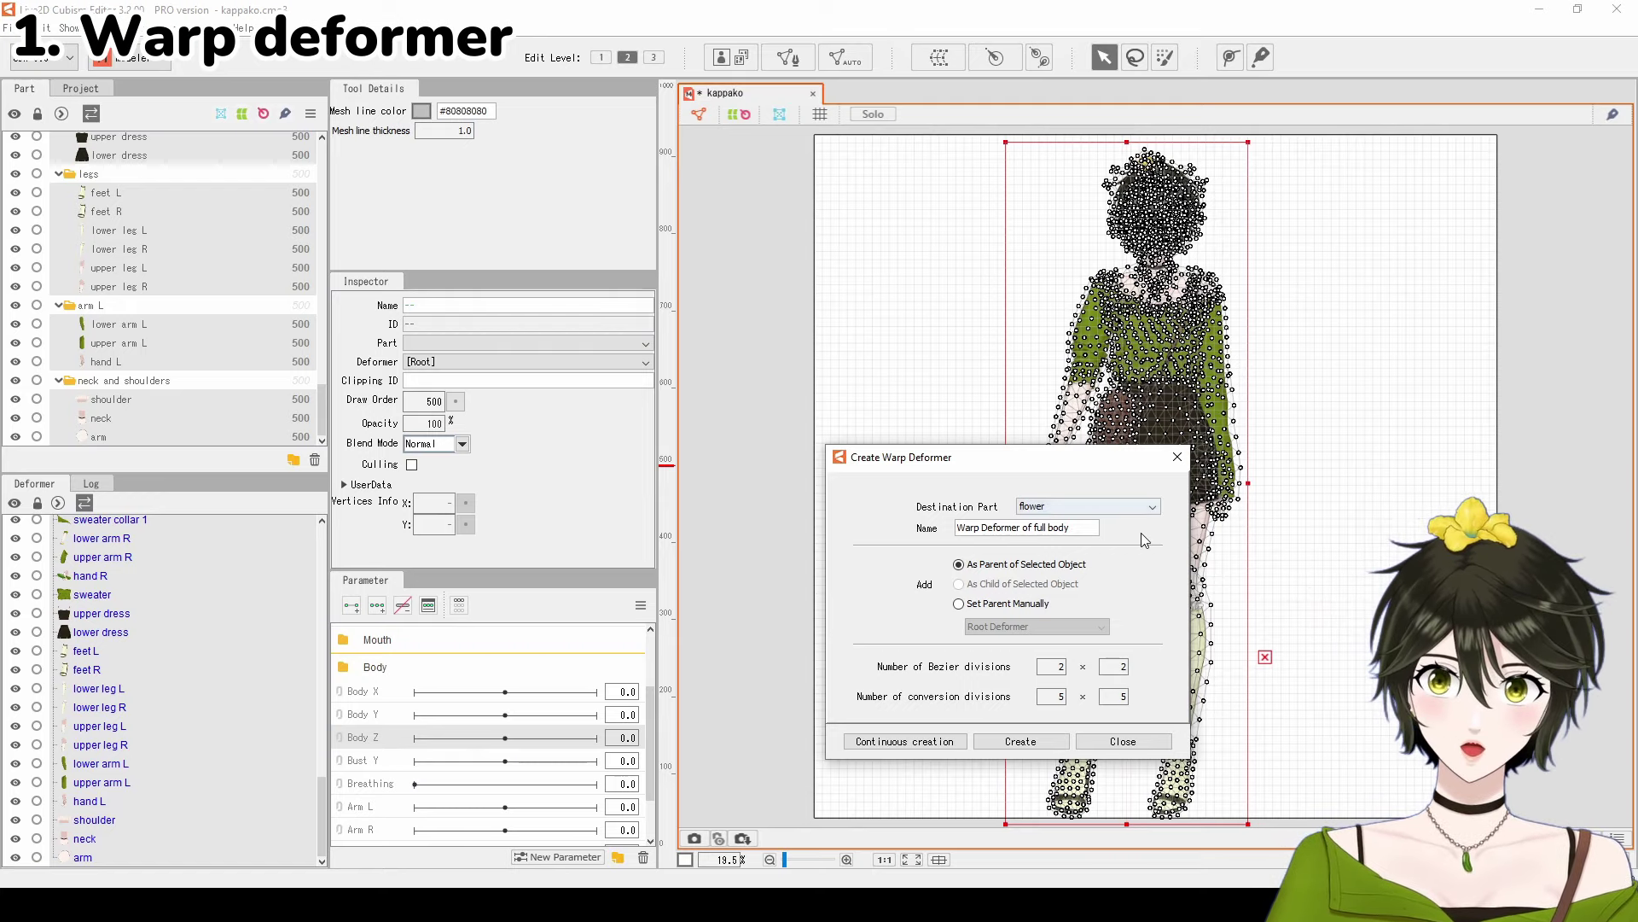
pyautogui.click(1028, 739)
# Step: Add Body Z keys at -10, 0, 10 and reshape the warp to lean the body at -10
pyautogui.click(377, 605)
pyautogui.click(416, 738)
pyautogui.click(791, 533)
pyautogui.click(135, 524)
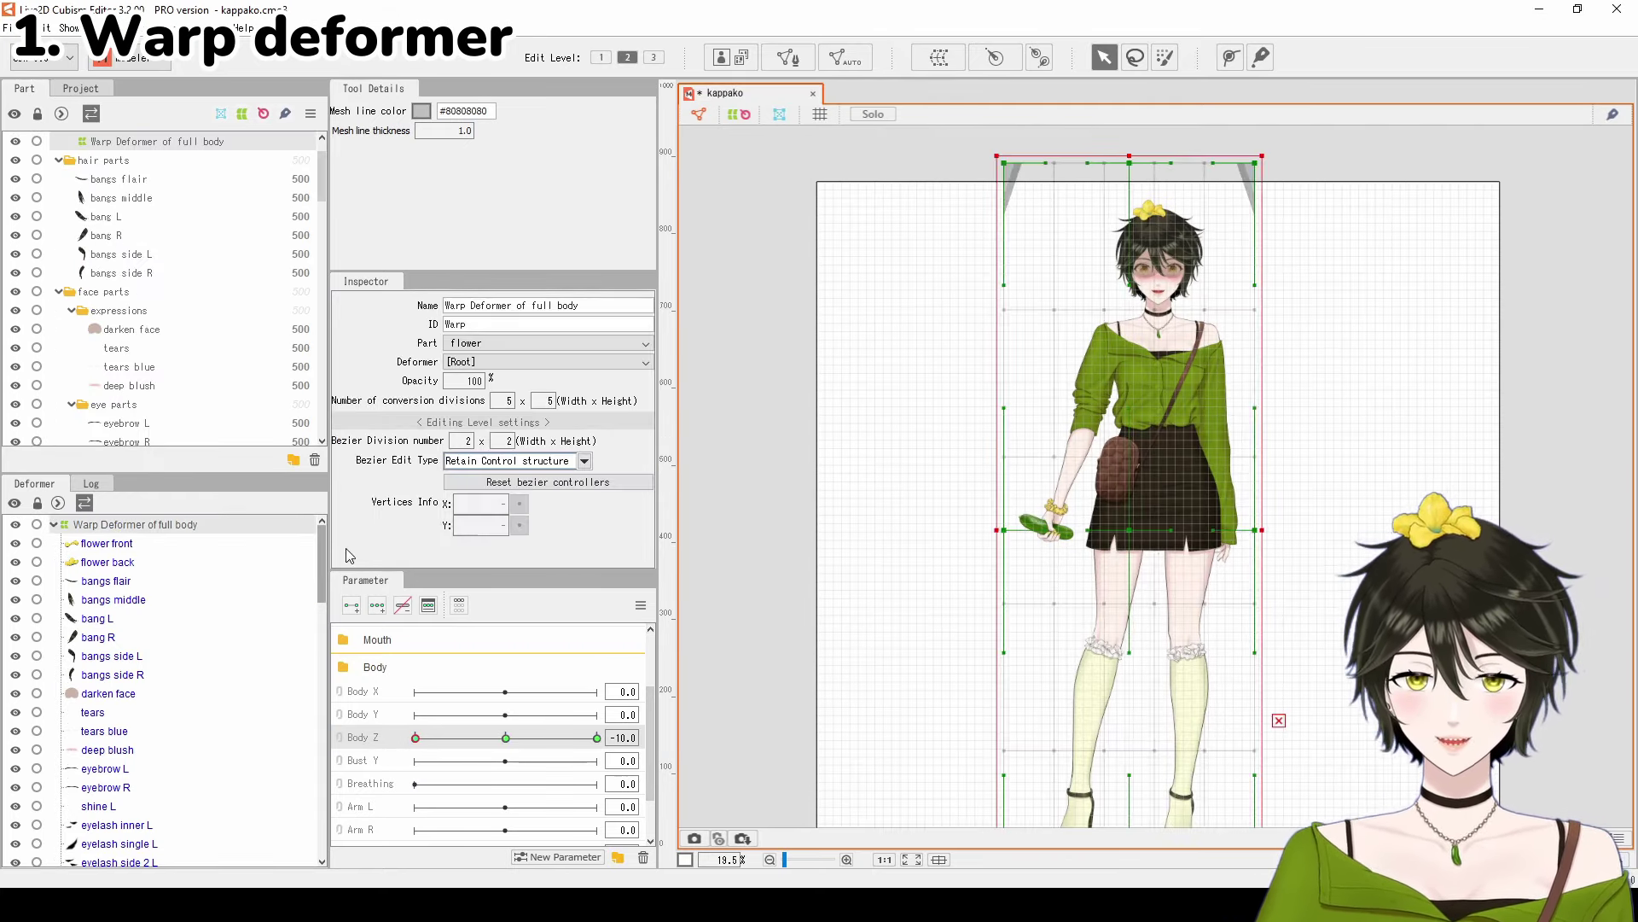
pyautogui.moveTo(1014, 168); pyautogui.dragTo(981, 195)
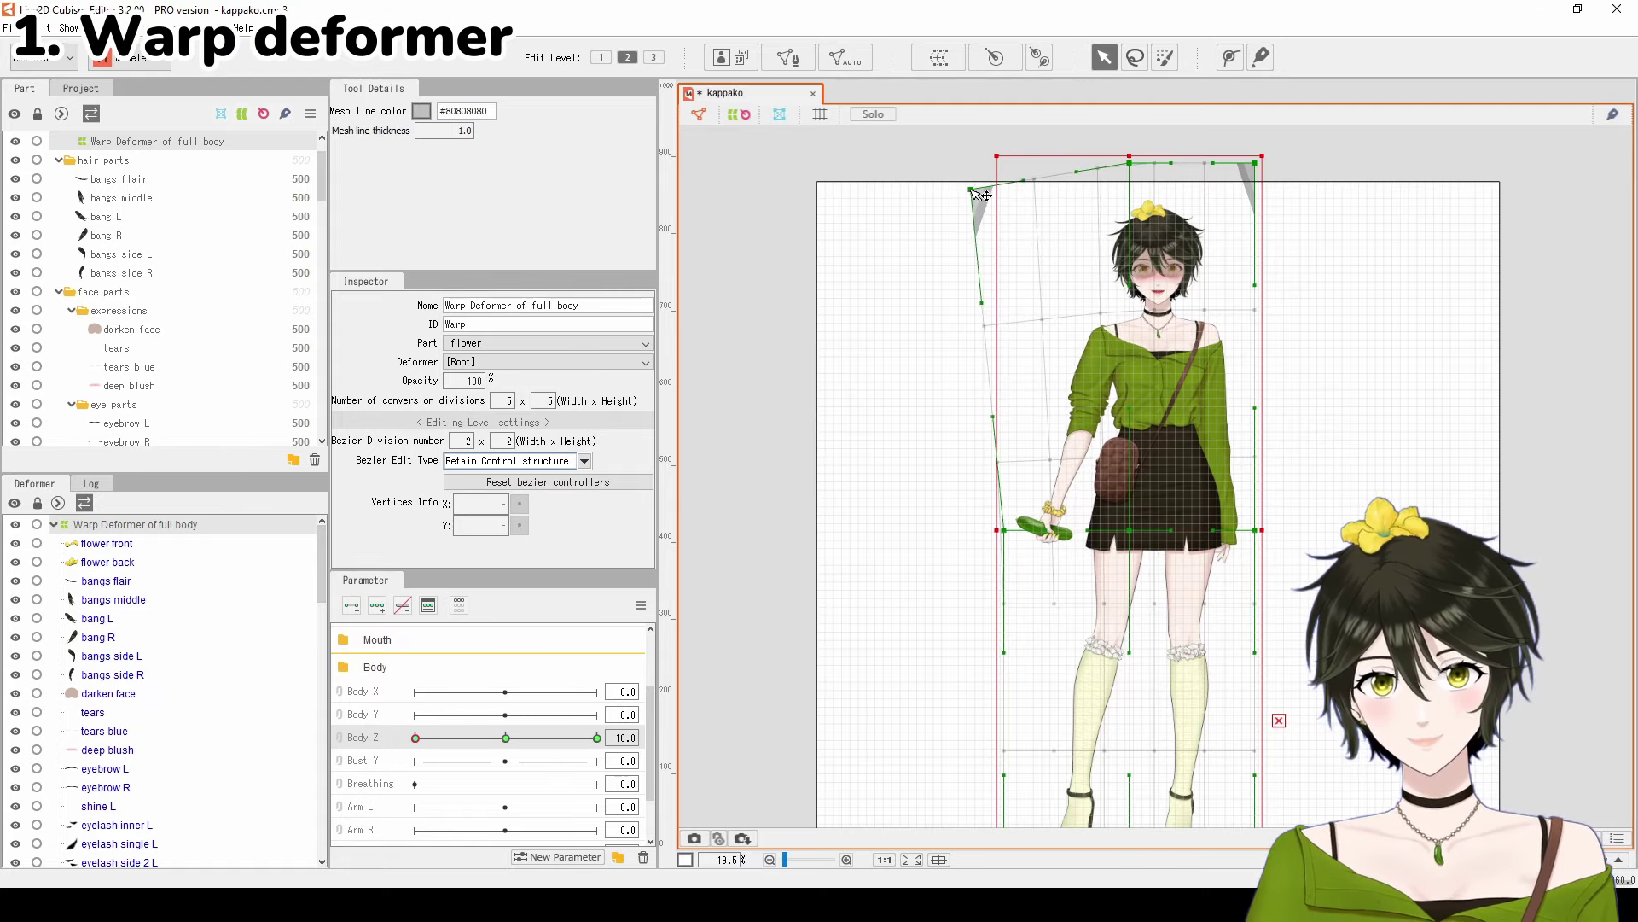
pyautogui.moveTo(1129, 162); pyautogui.dragTo(1106, 177)
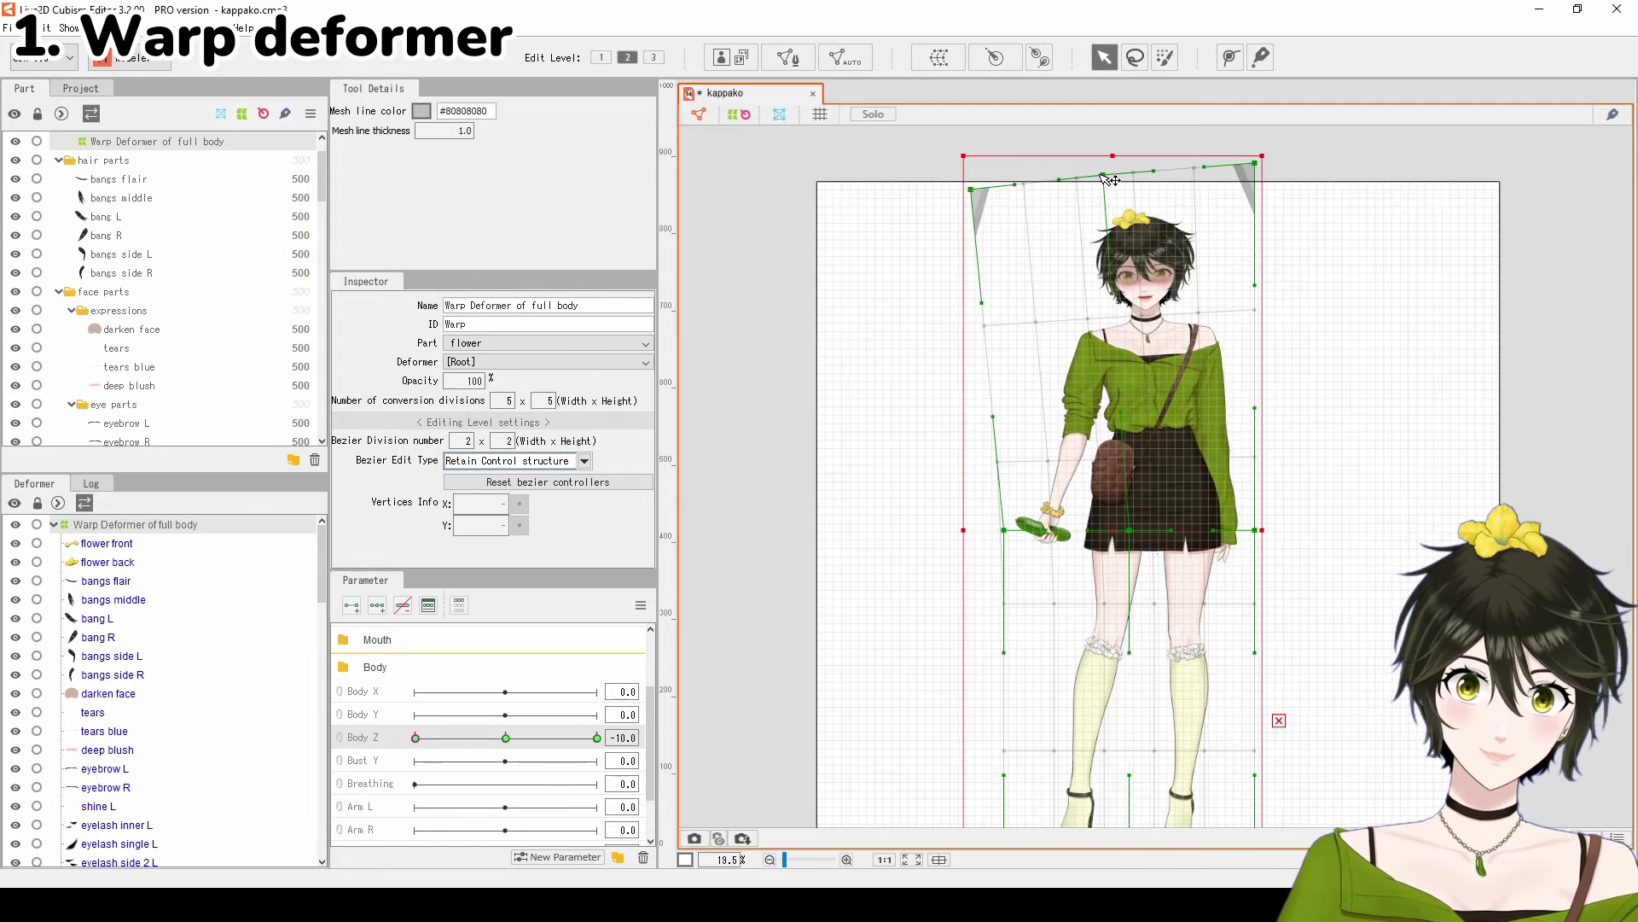
pyautogui.moveTo(1261, 171); pyautogui.dragTo(1299, 195)
# Step: Bend the warp the opposite way at Body Z 10 and preview the sway
pyautogui.click(604, 735)
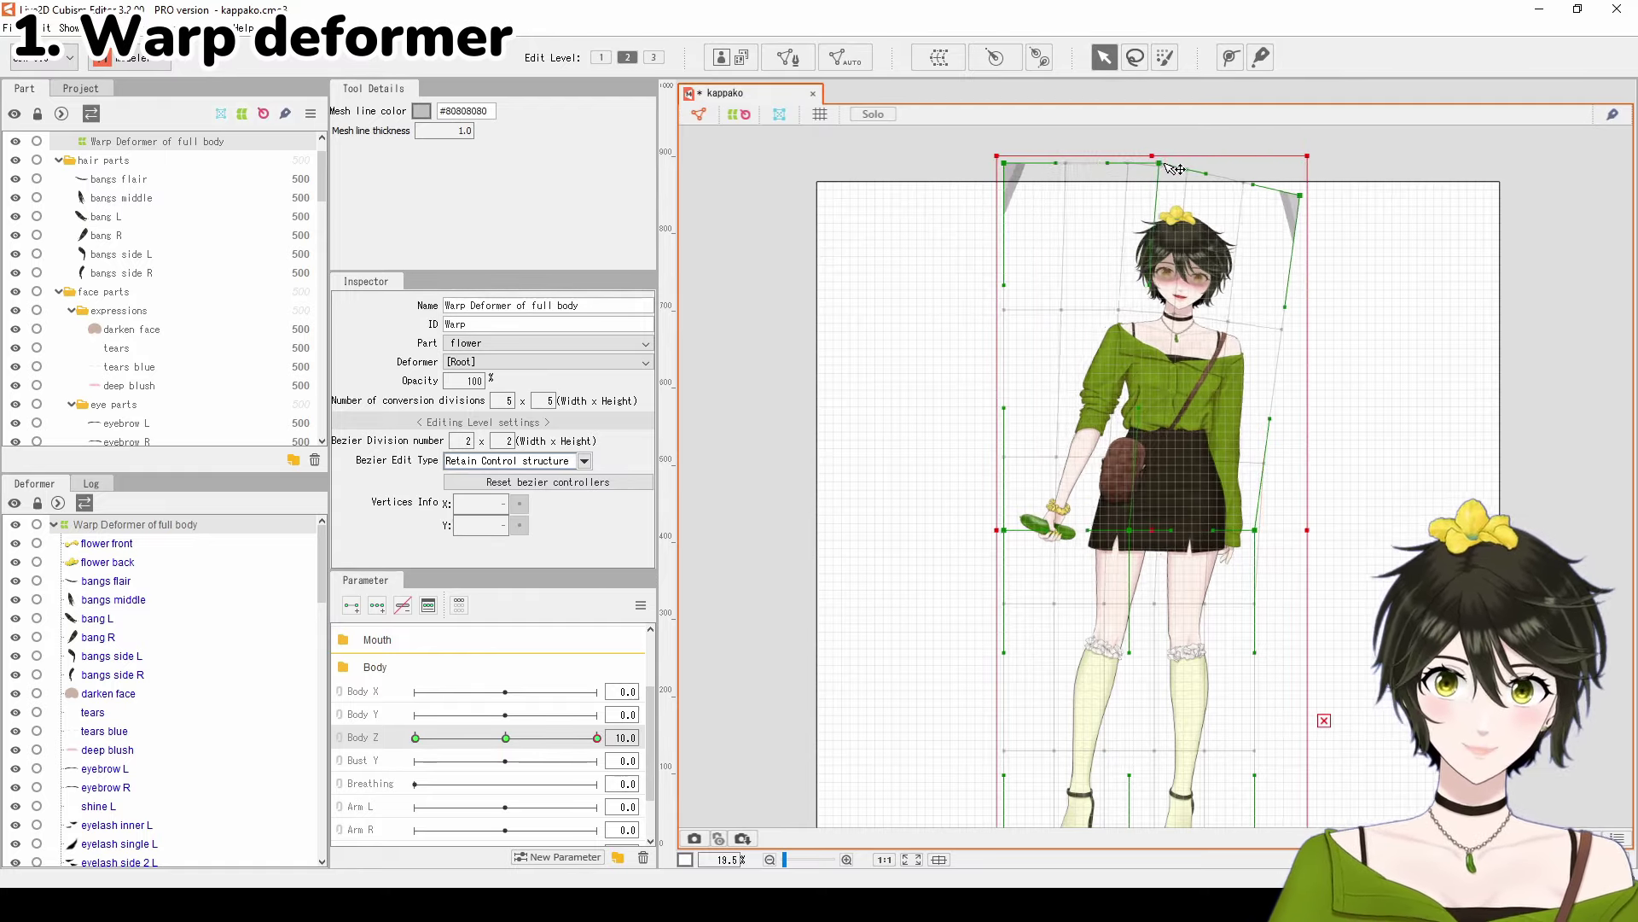
pyautogui.moveTo(1167, 166); pyautogui.dragTo(1184, 185)
pyautogui.moveTo(1016, 168); pyautogui.dragTo(1073, 170)
pyautogui.click(415, 738)
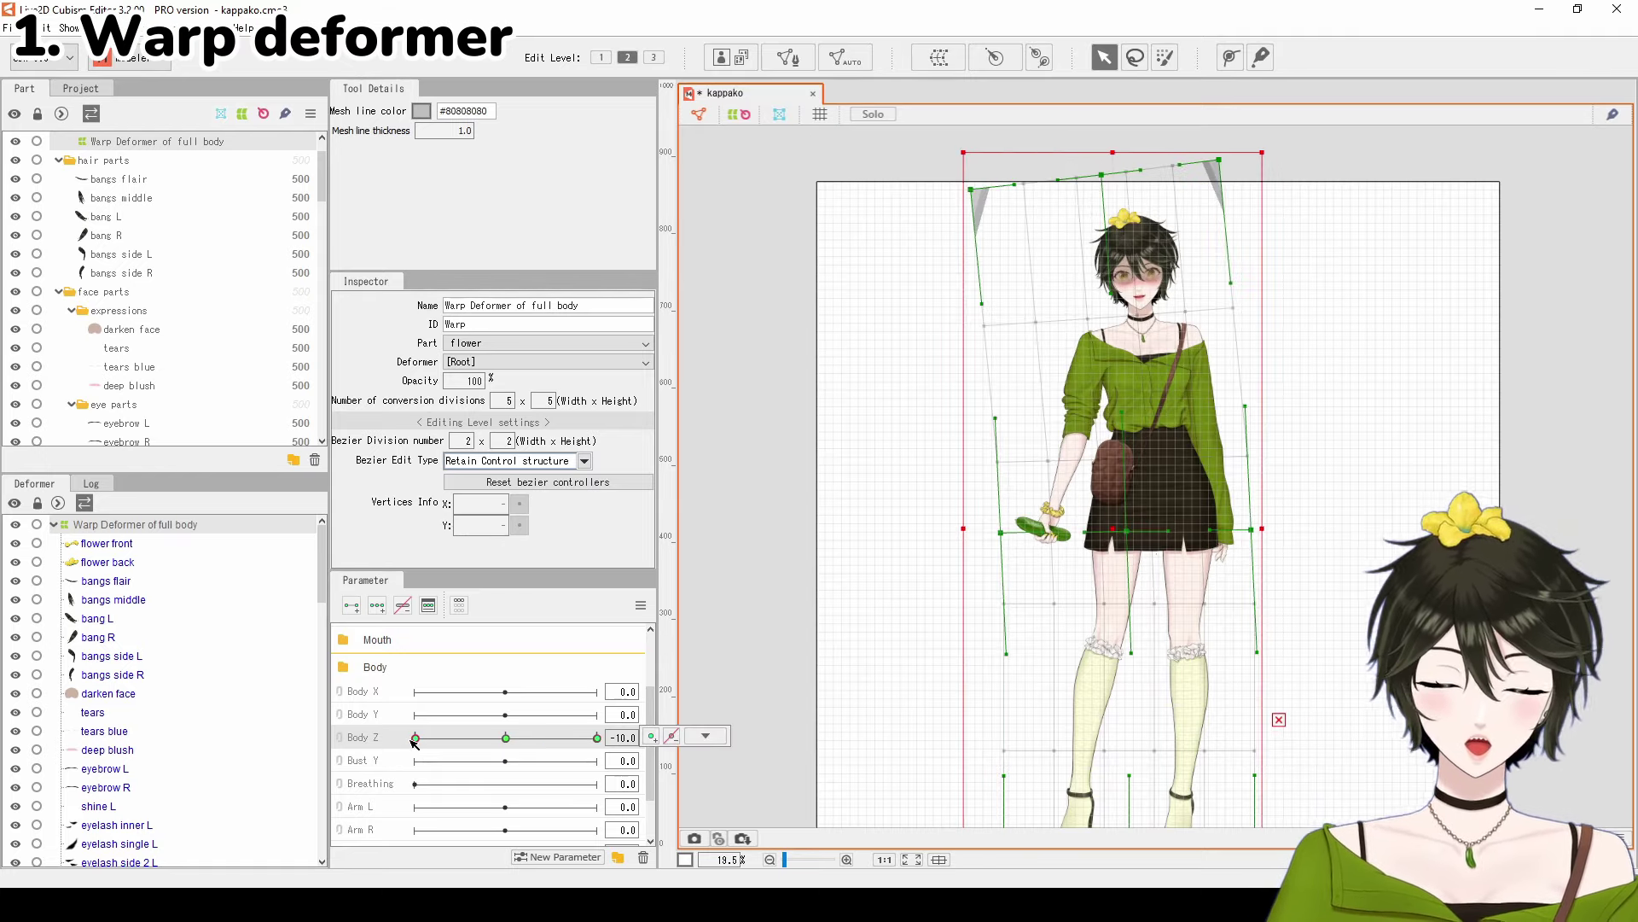
pyautogui.moveTo(416, 740); pyautogui.dragTo(378, 757)
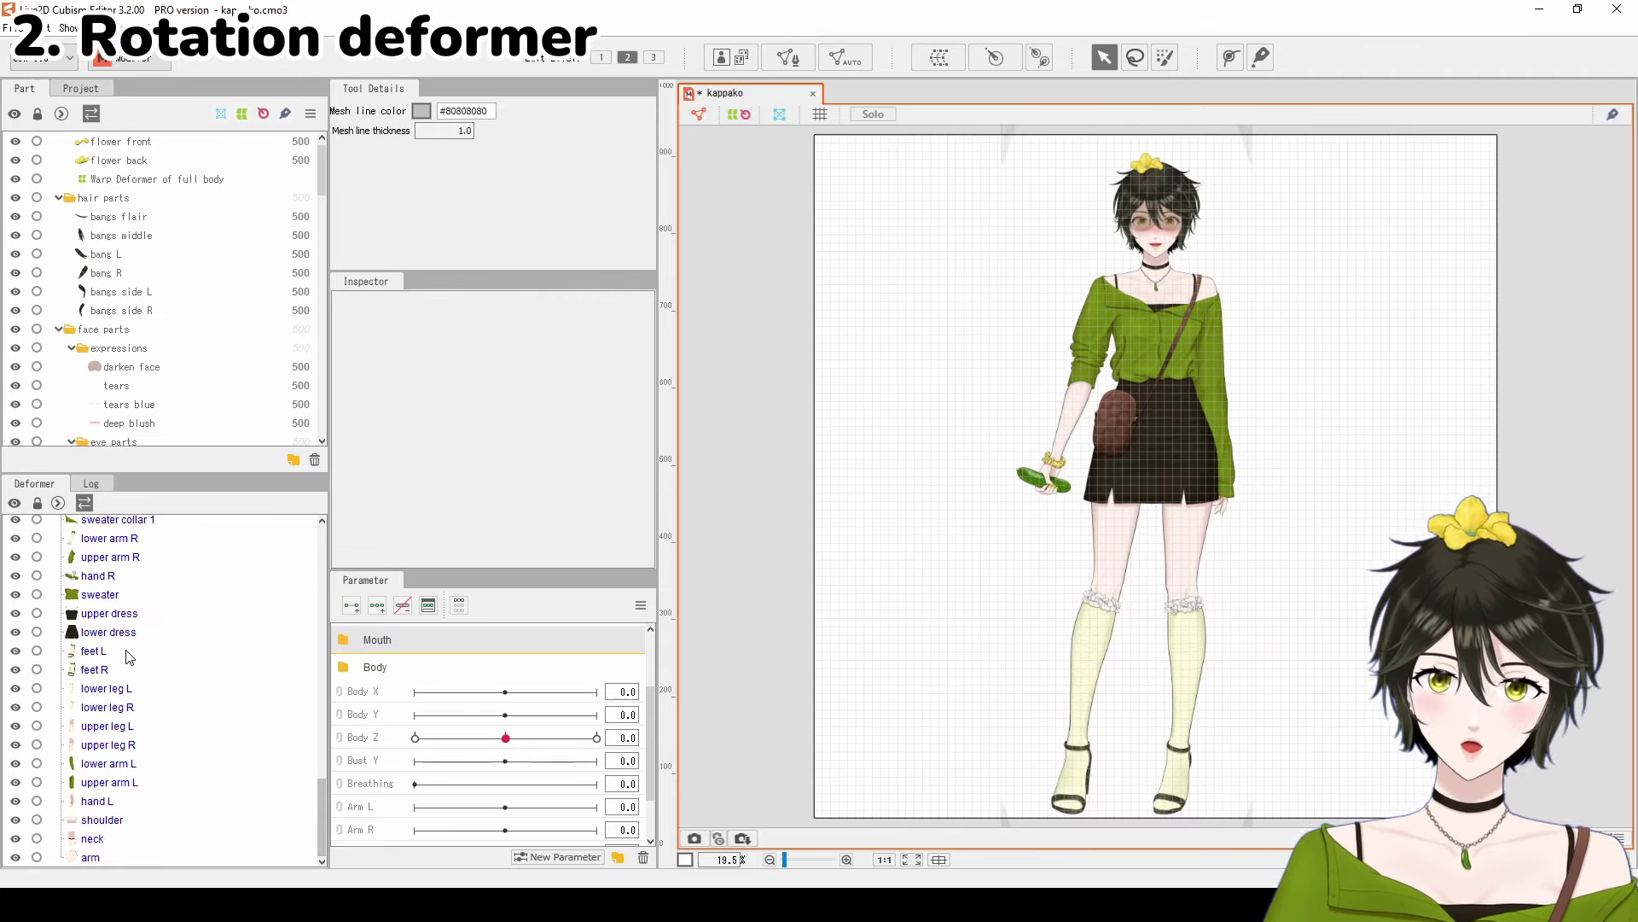
# Step: Put feet L, lower leg L and upper leg L under a legs Rotation deformer pivoting at the hip
pyautogui.click(128, 652)
pyautogui.keyDown('ctrl'); pyautogui.click(98, 689); pyautogui.keyUp('ctrl')
pyautogui.keyDown('ctrl'); pyautogui.click(102, 727); pyautogui.keyUp('ctrl')
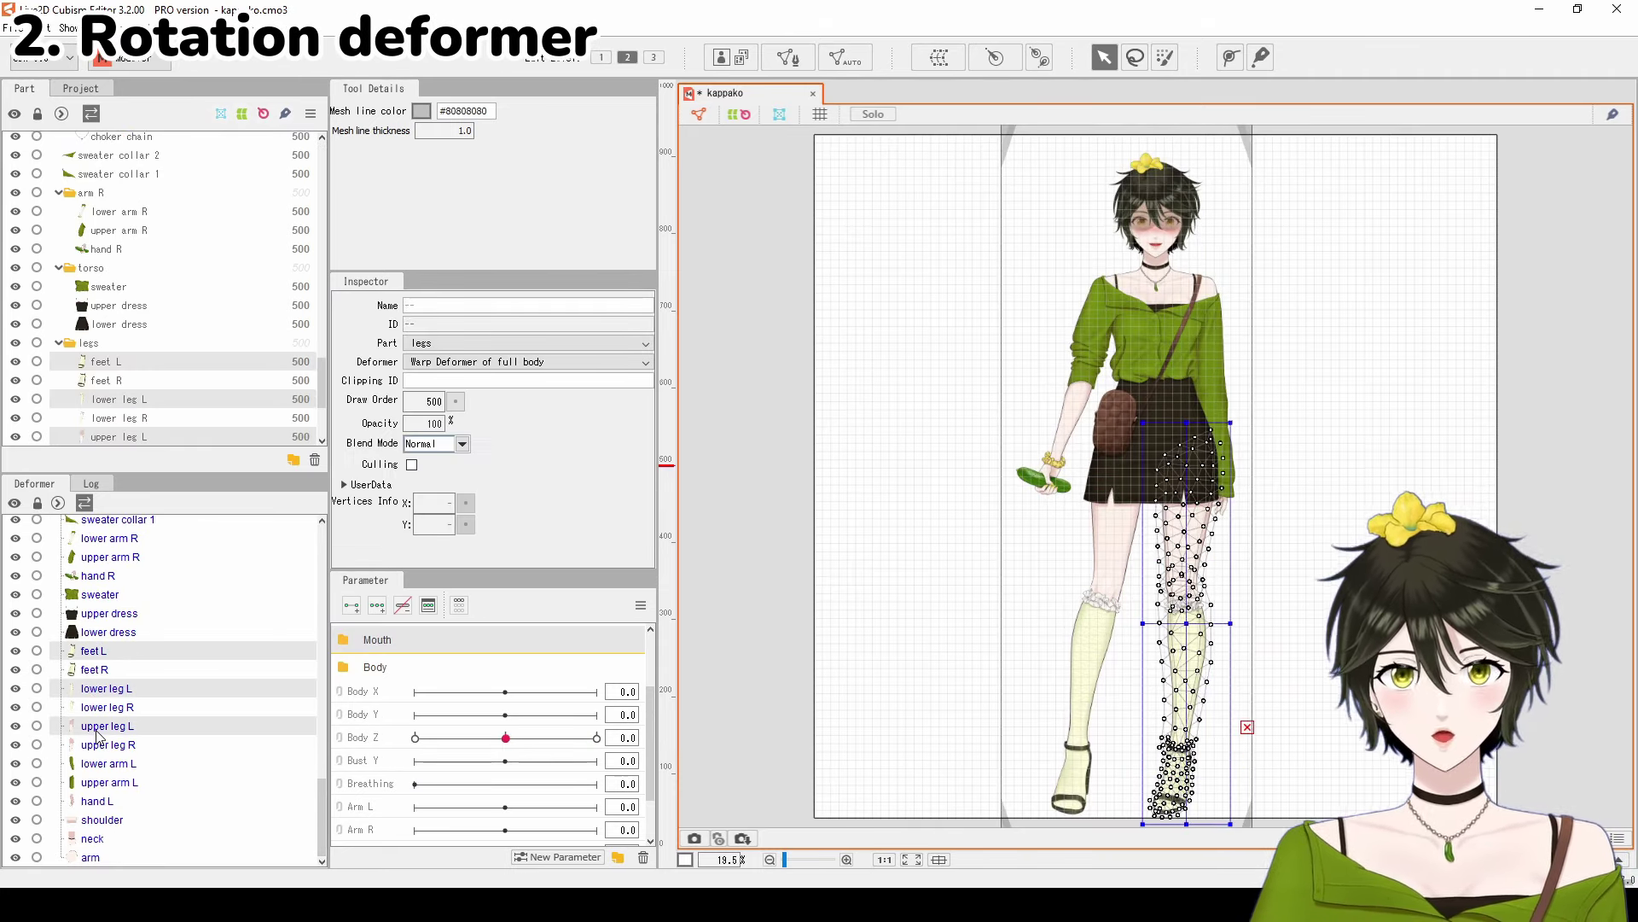
pyautogui.click(995, 58)
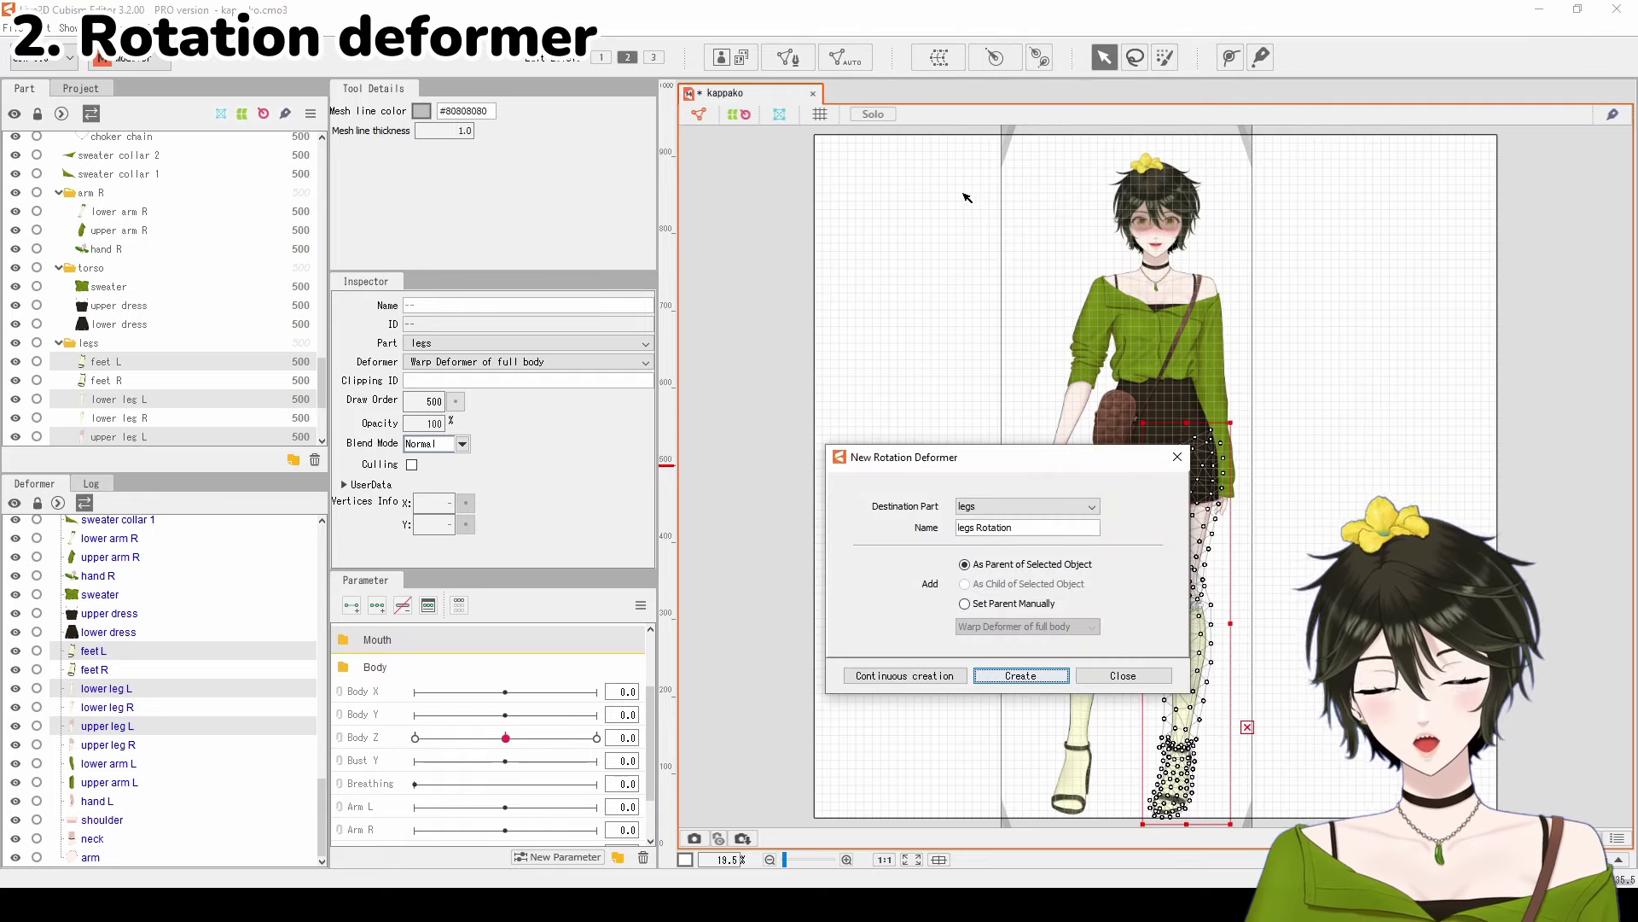
pyautogui.click(1016, 679)
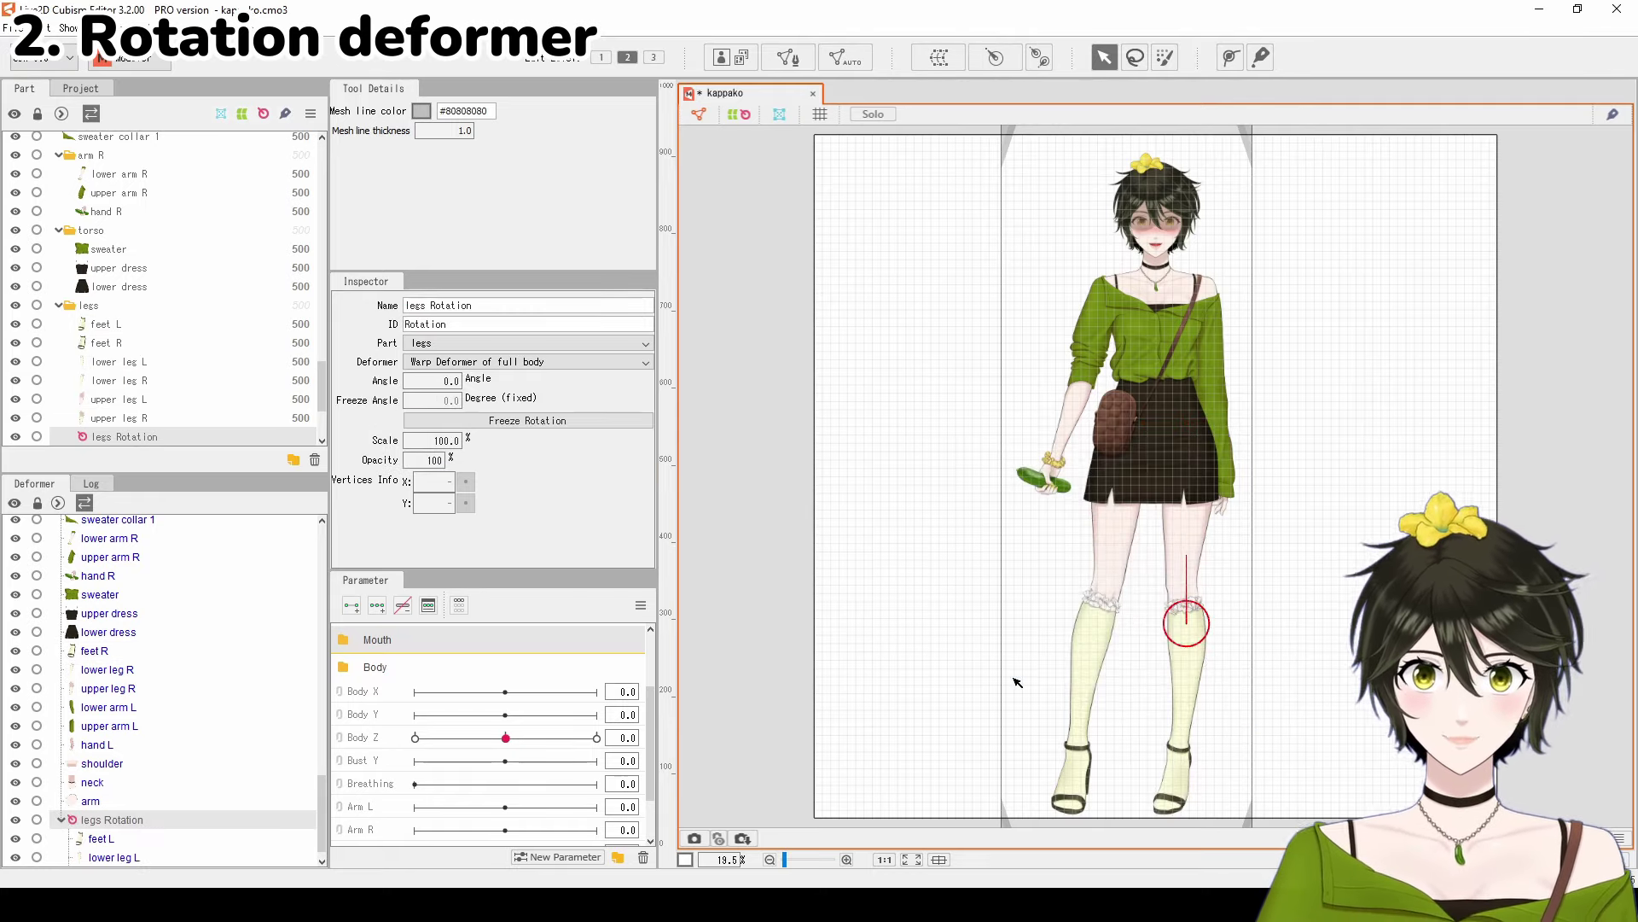
pyautogui.moveTo(1192, 623); pyautogui.dragTo(1191, 463)
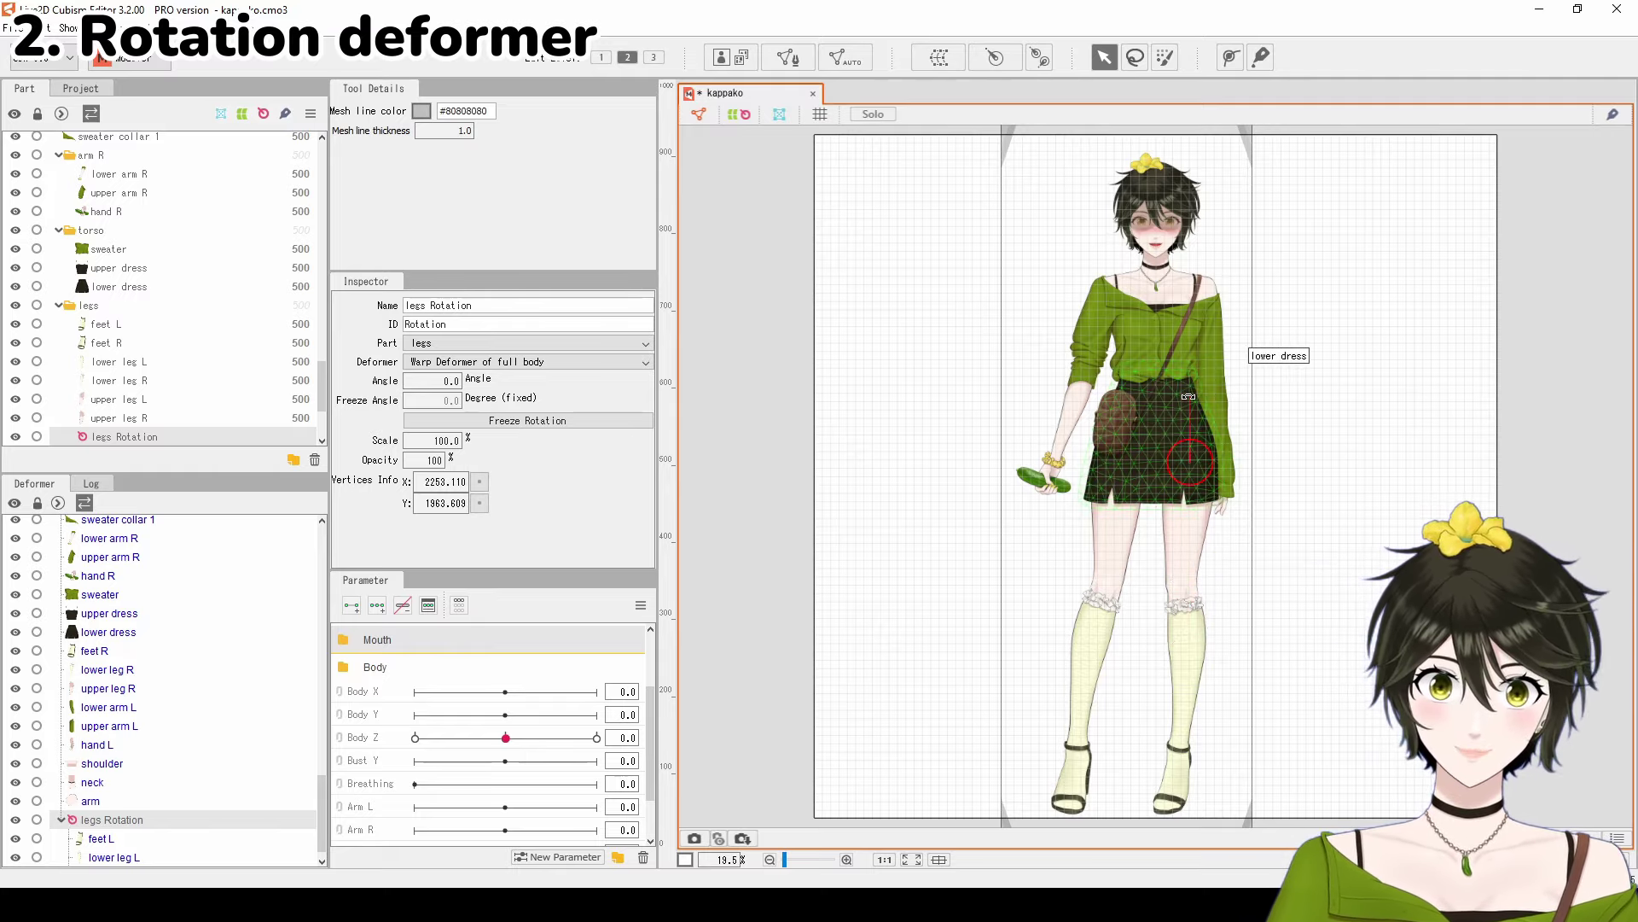
pyautogui.moveTo(1185, 603); pyautogui.dragTo(1185, 599)
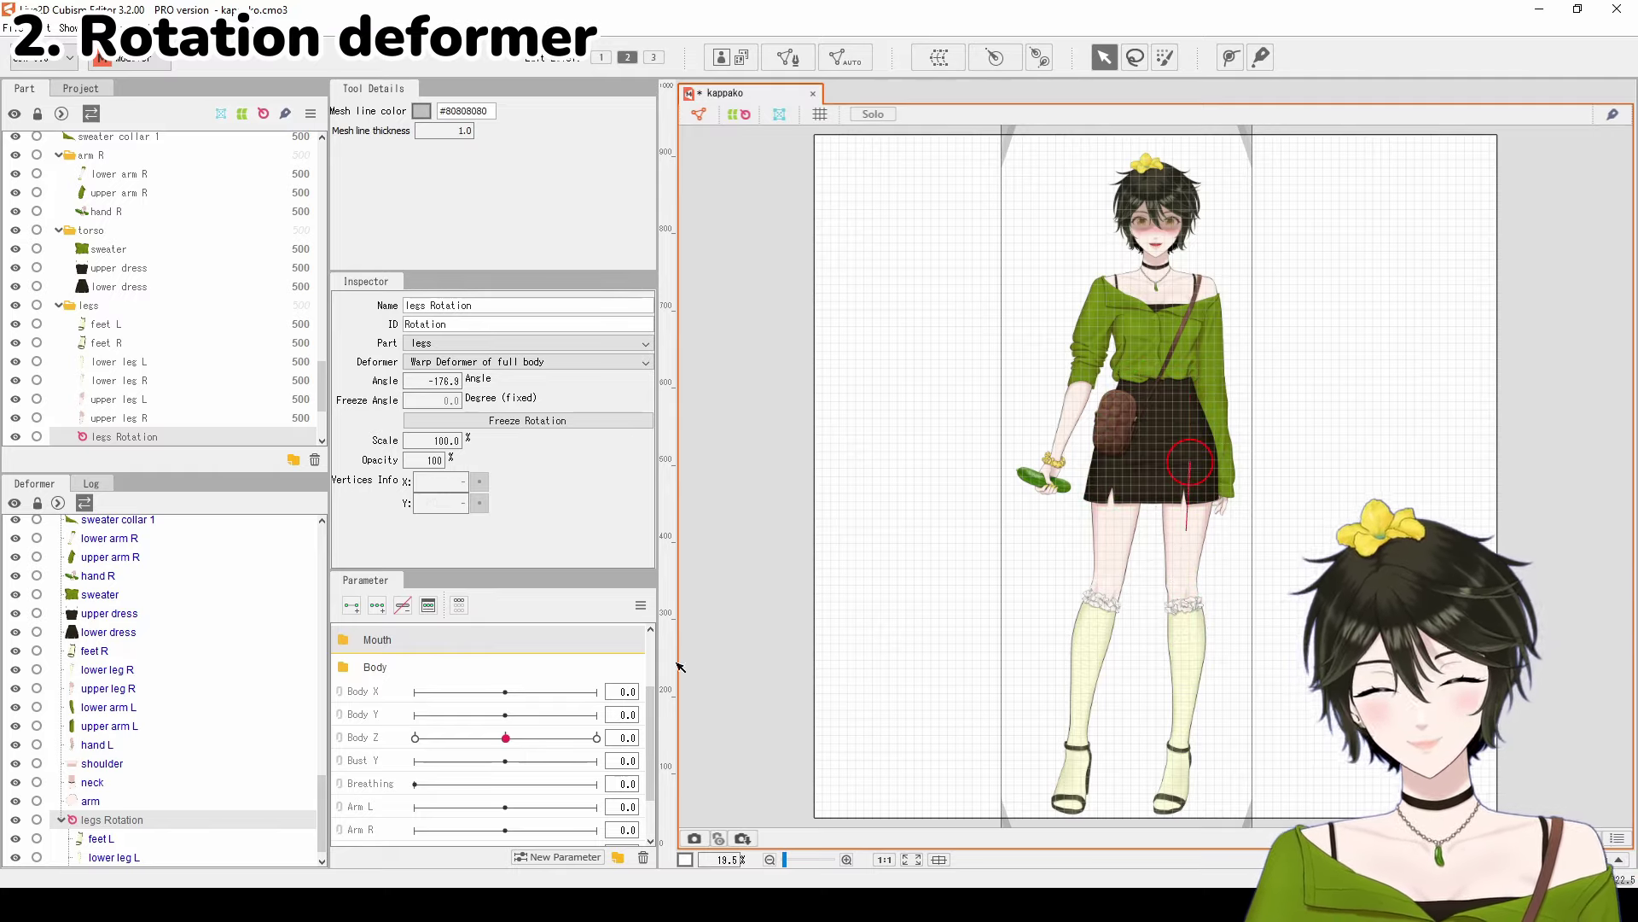
# Step: Key Leg L at -30, 0 and 30, rotating the leg each way, then test the swing
pyautogui.scroll(-1, 400, 809)
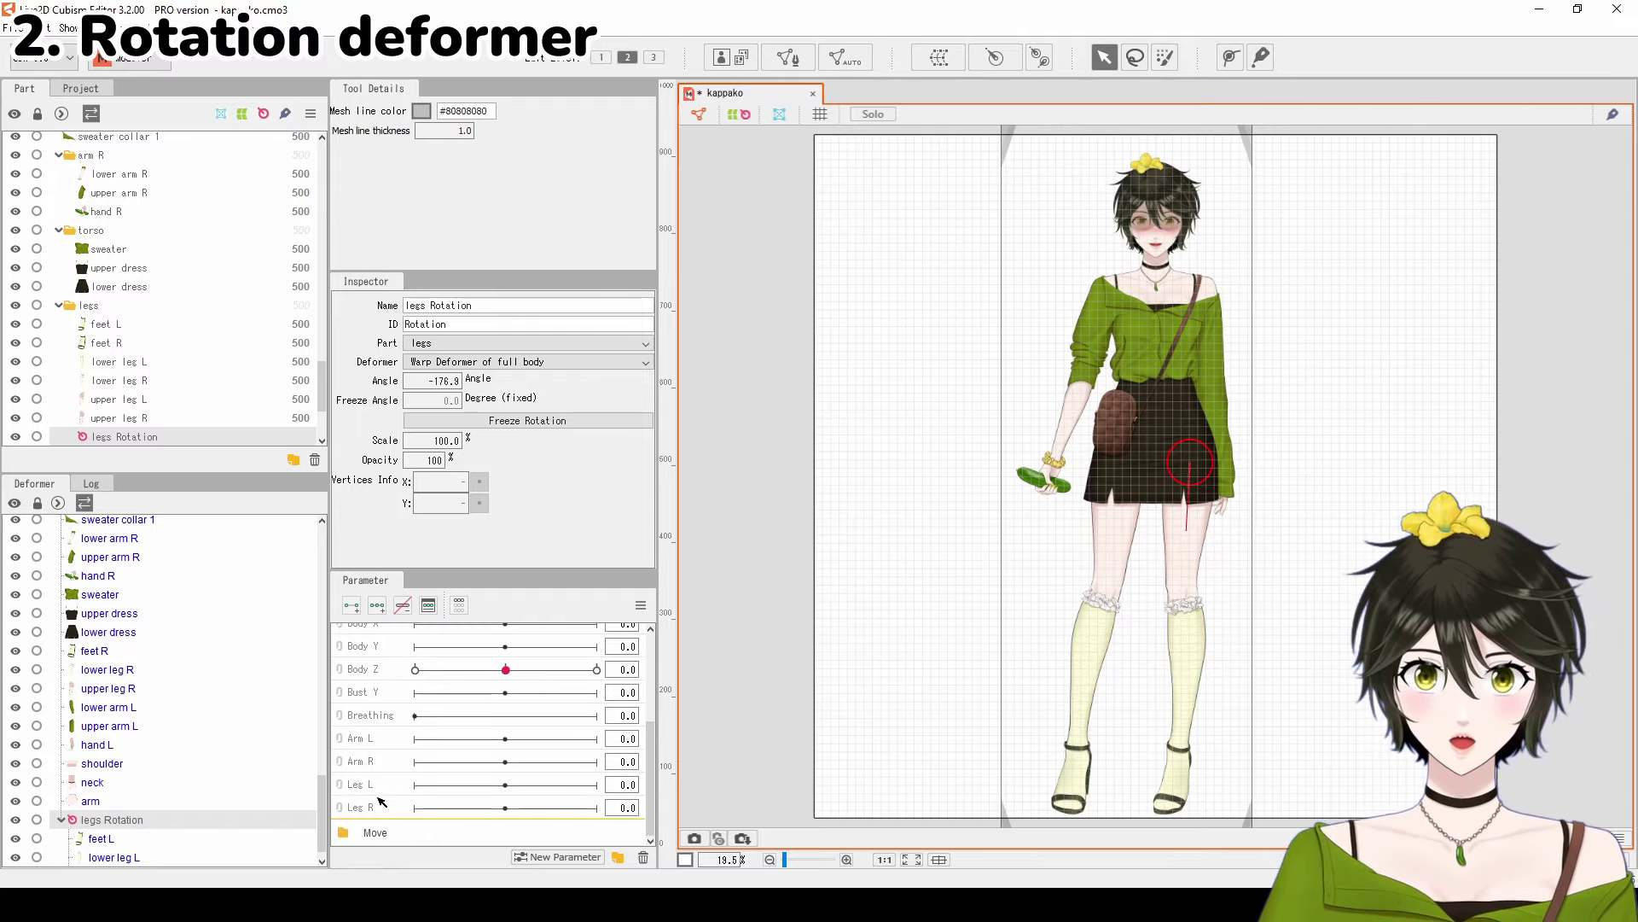
pyautogui.click(376, 605)
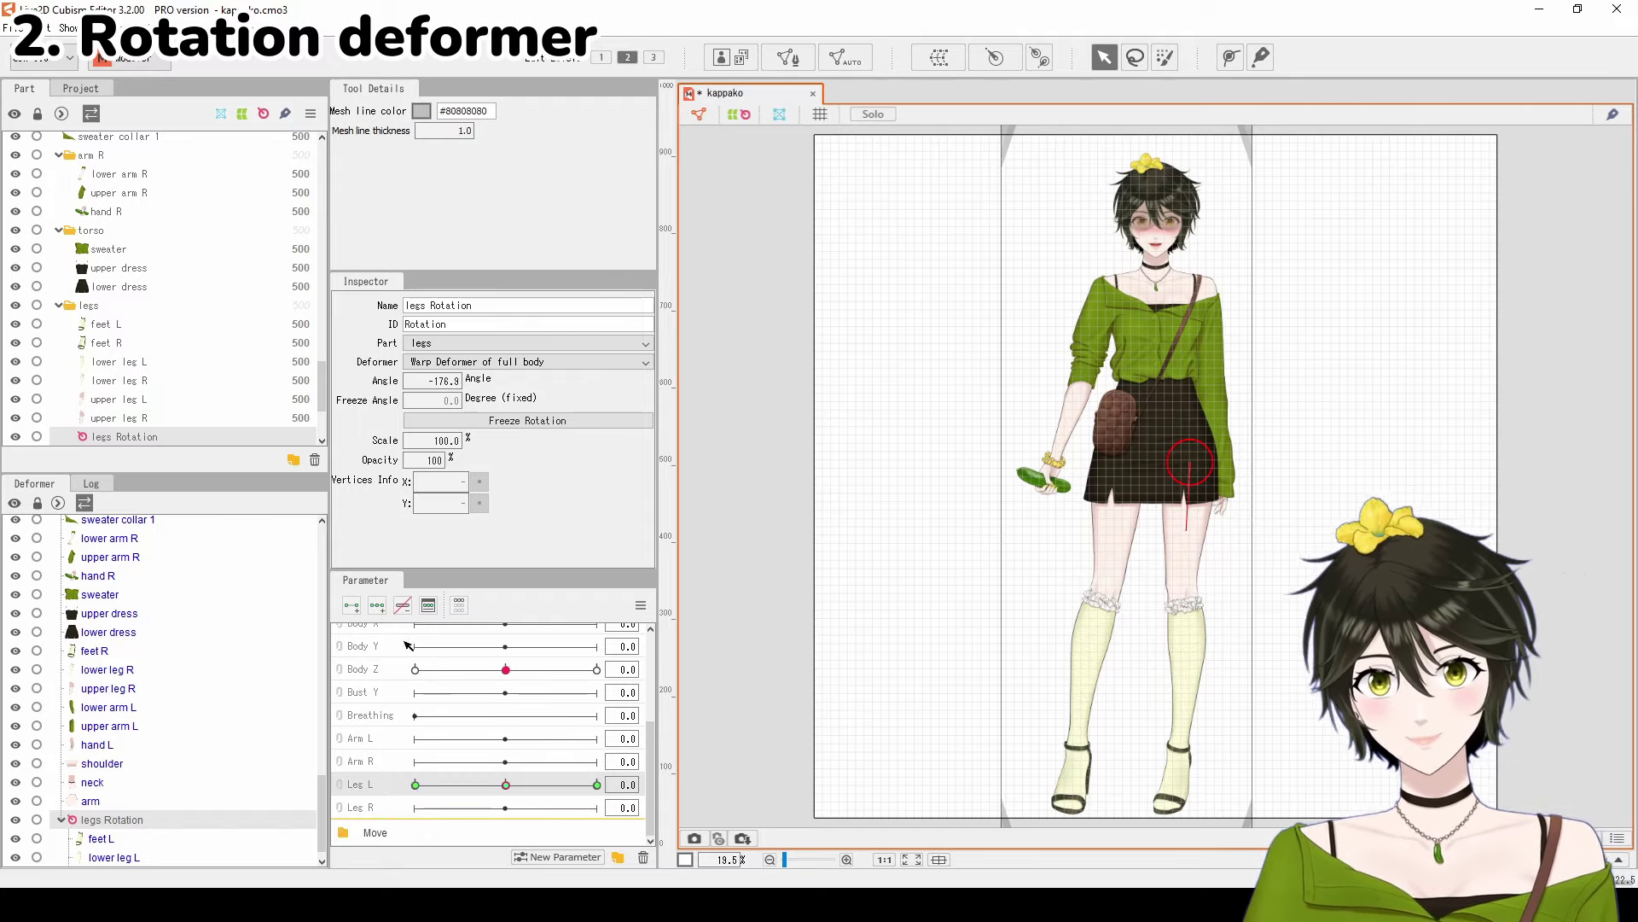
pyautogui.click(416, 785)
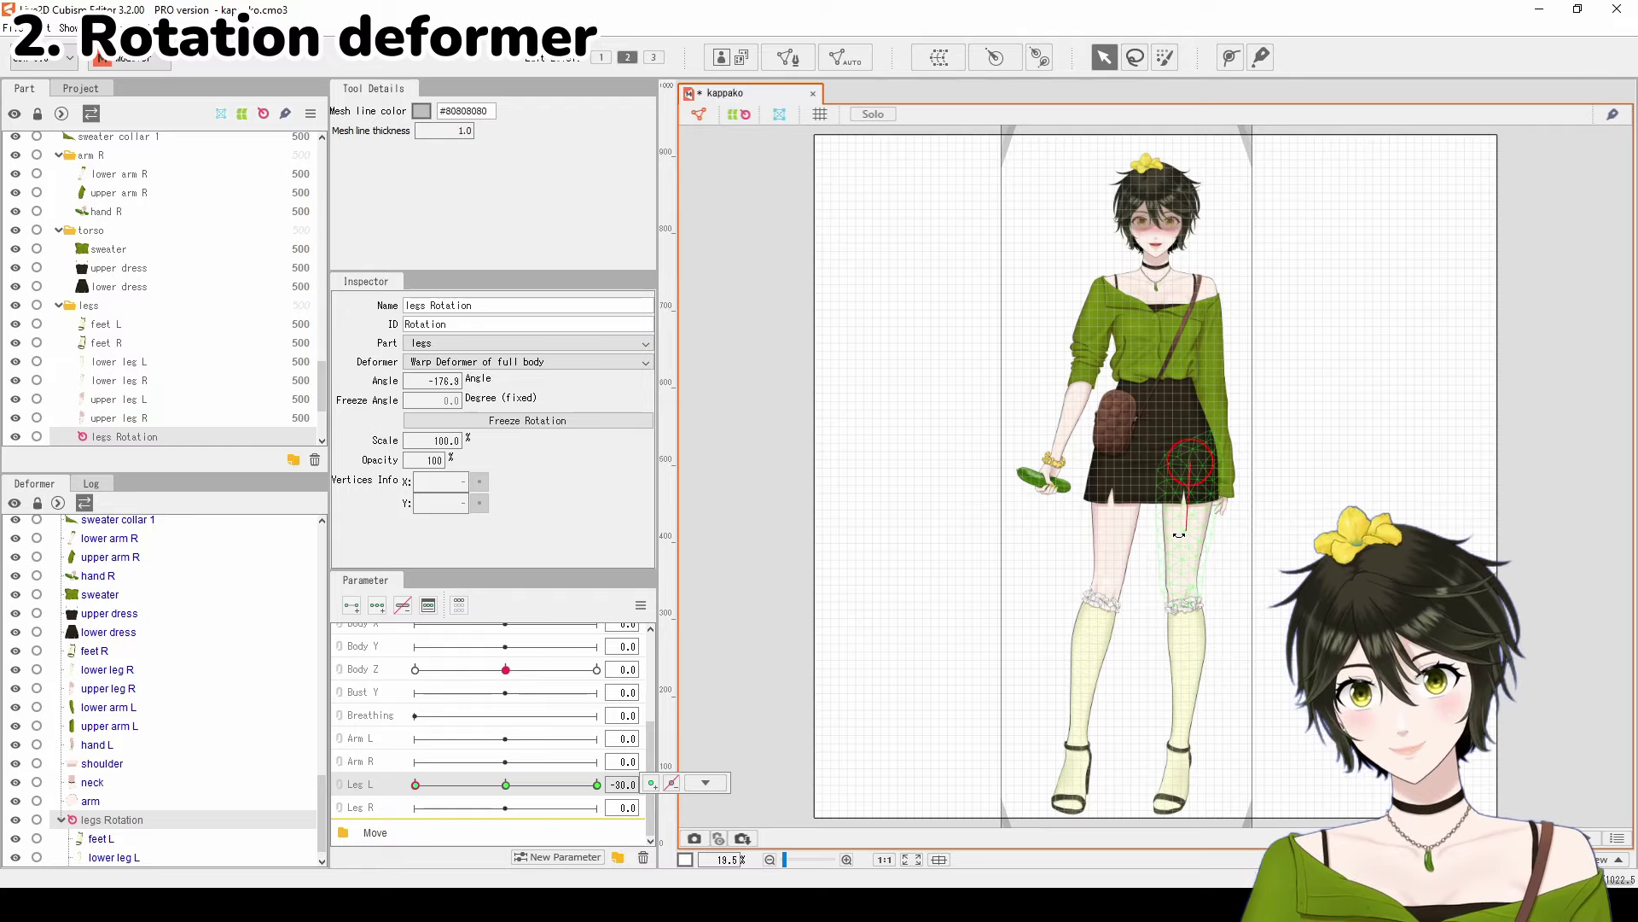
pyautogui.moveTo(1185, 532); pyautogui.dragTo(1175, 529)
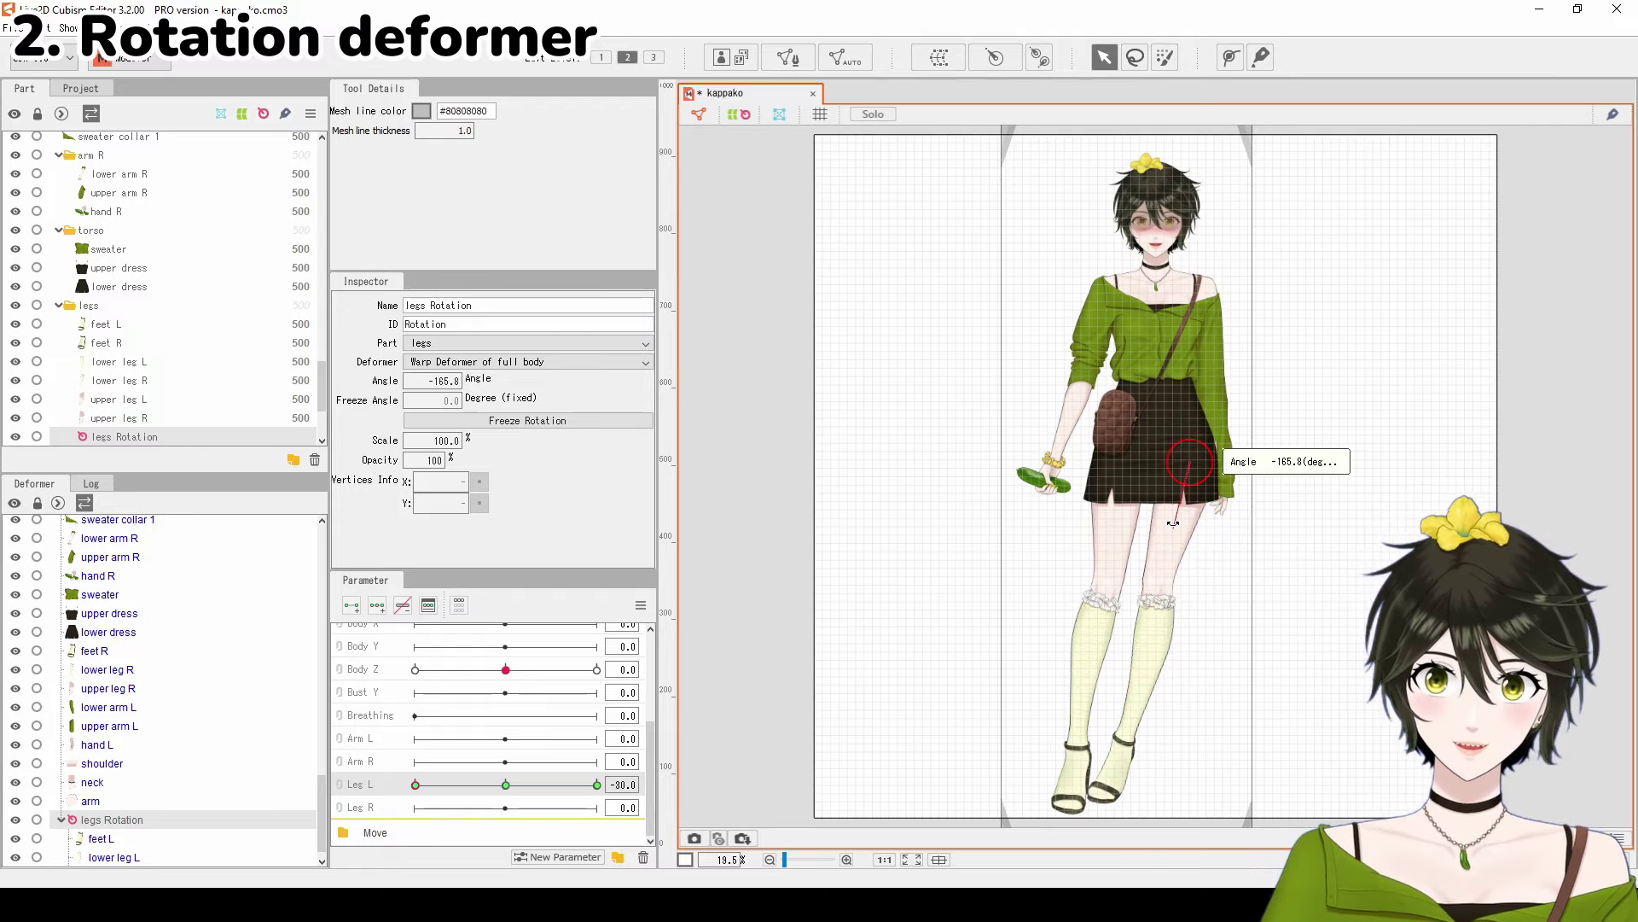
pyautogui.click(596, 784)
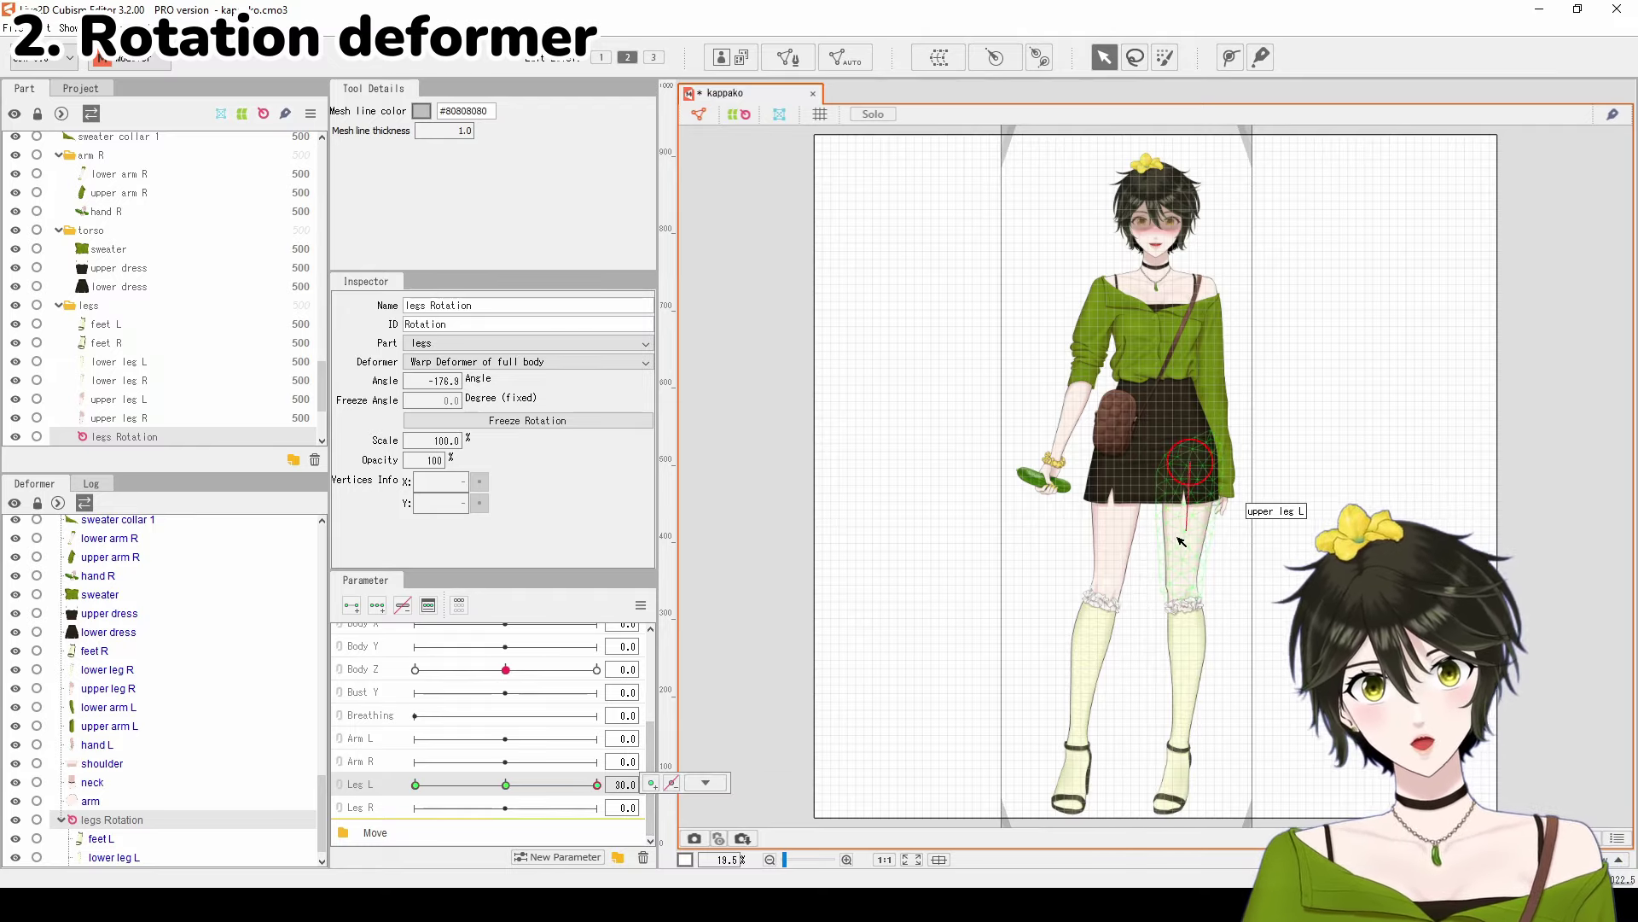
pyautogui.moveTo(1182, 529); pyautogui.dragTo(1197, 529)
pyautogui.moveTo(597, 784)
pyautogui.mouseDown()
pyautogui.moveTo(459, 785)
pyautogui.moveTo(596, 784)
pyautogui.mouseUp()
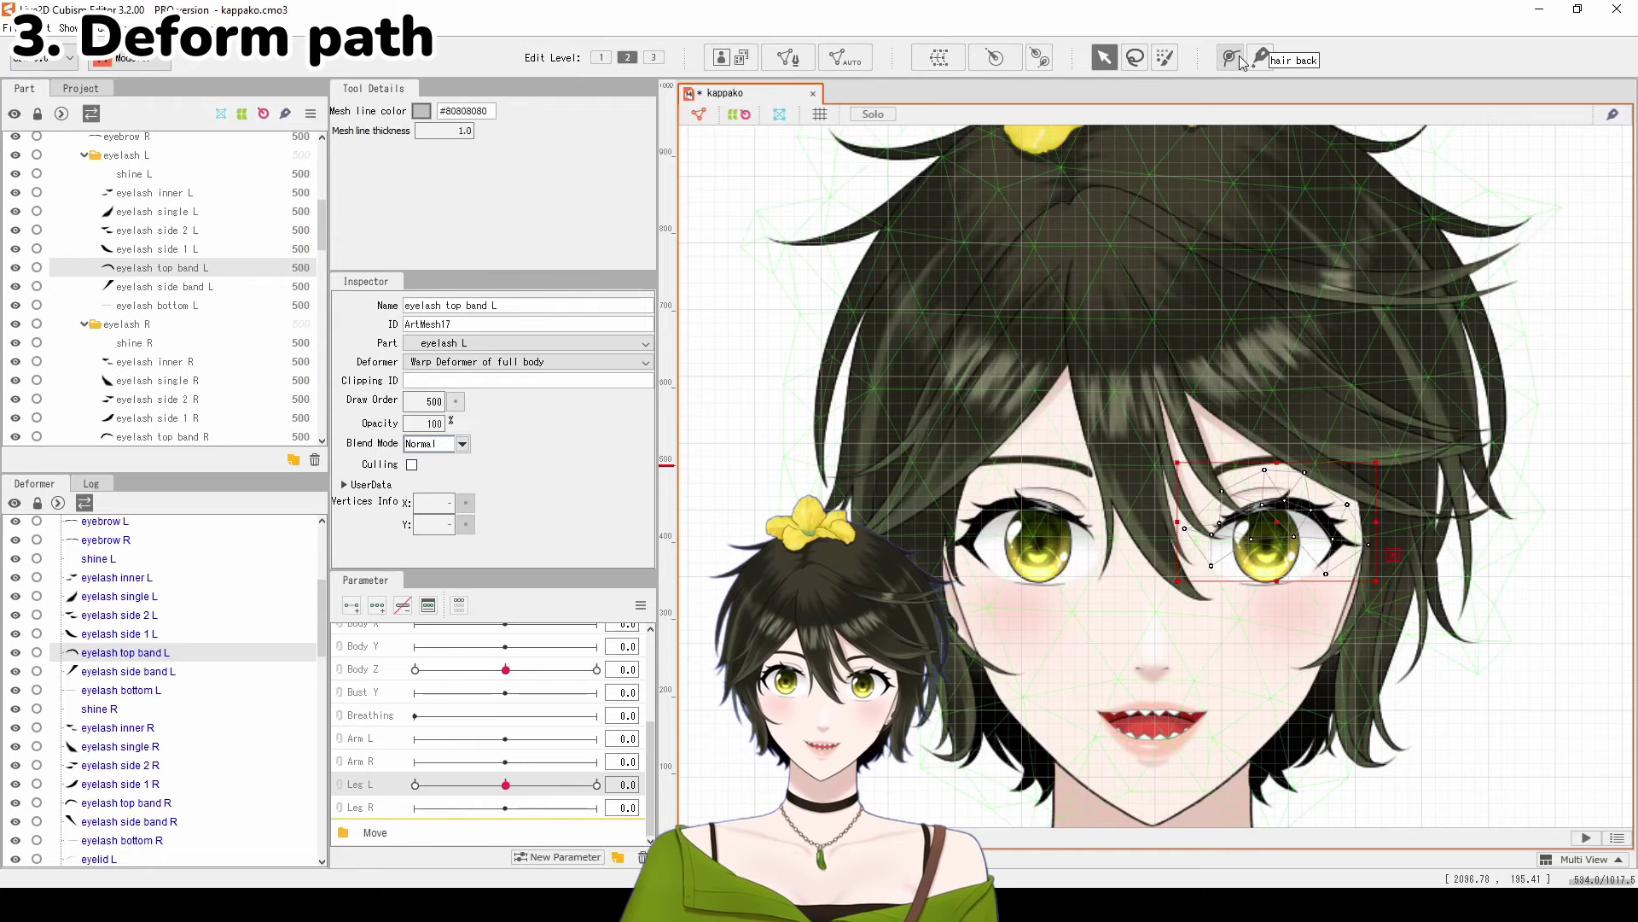
# Step: Draw a five-point deform path along the left upper eyelash, from inner to outer corner
pyautogui.click(1234, 56)
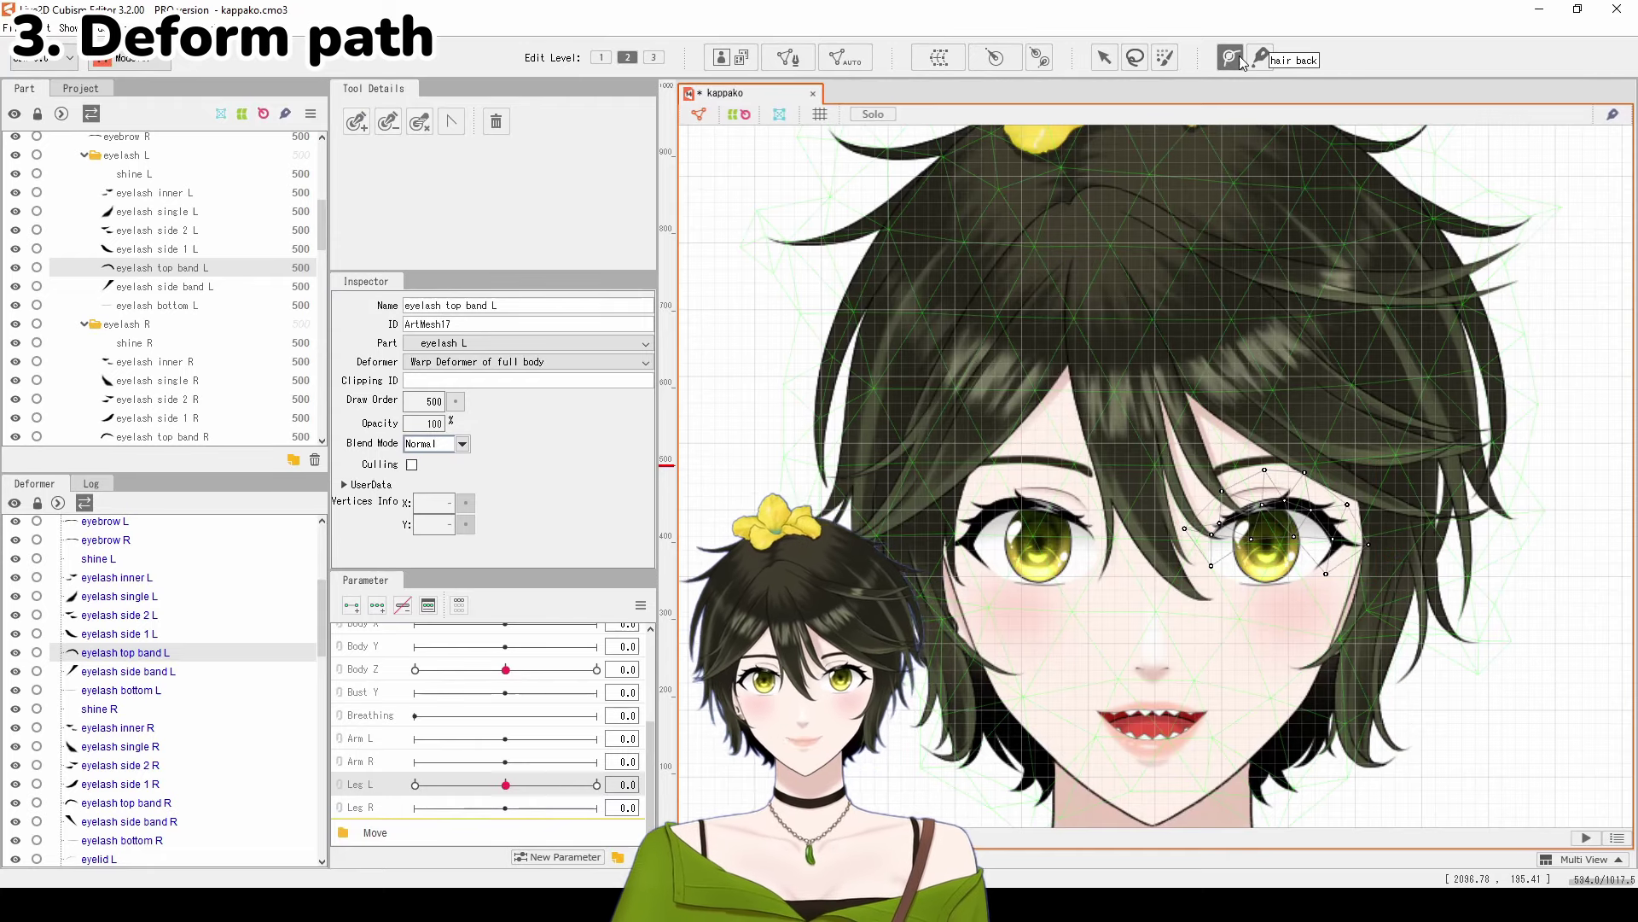
pyautogui.click(1213, 536)
pyautogui.click(1241, 512)
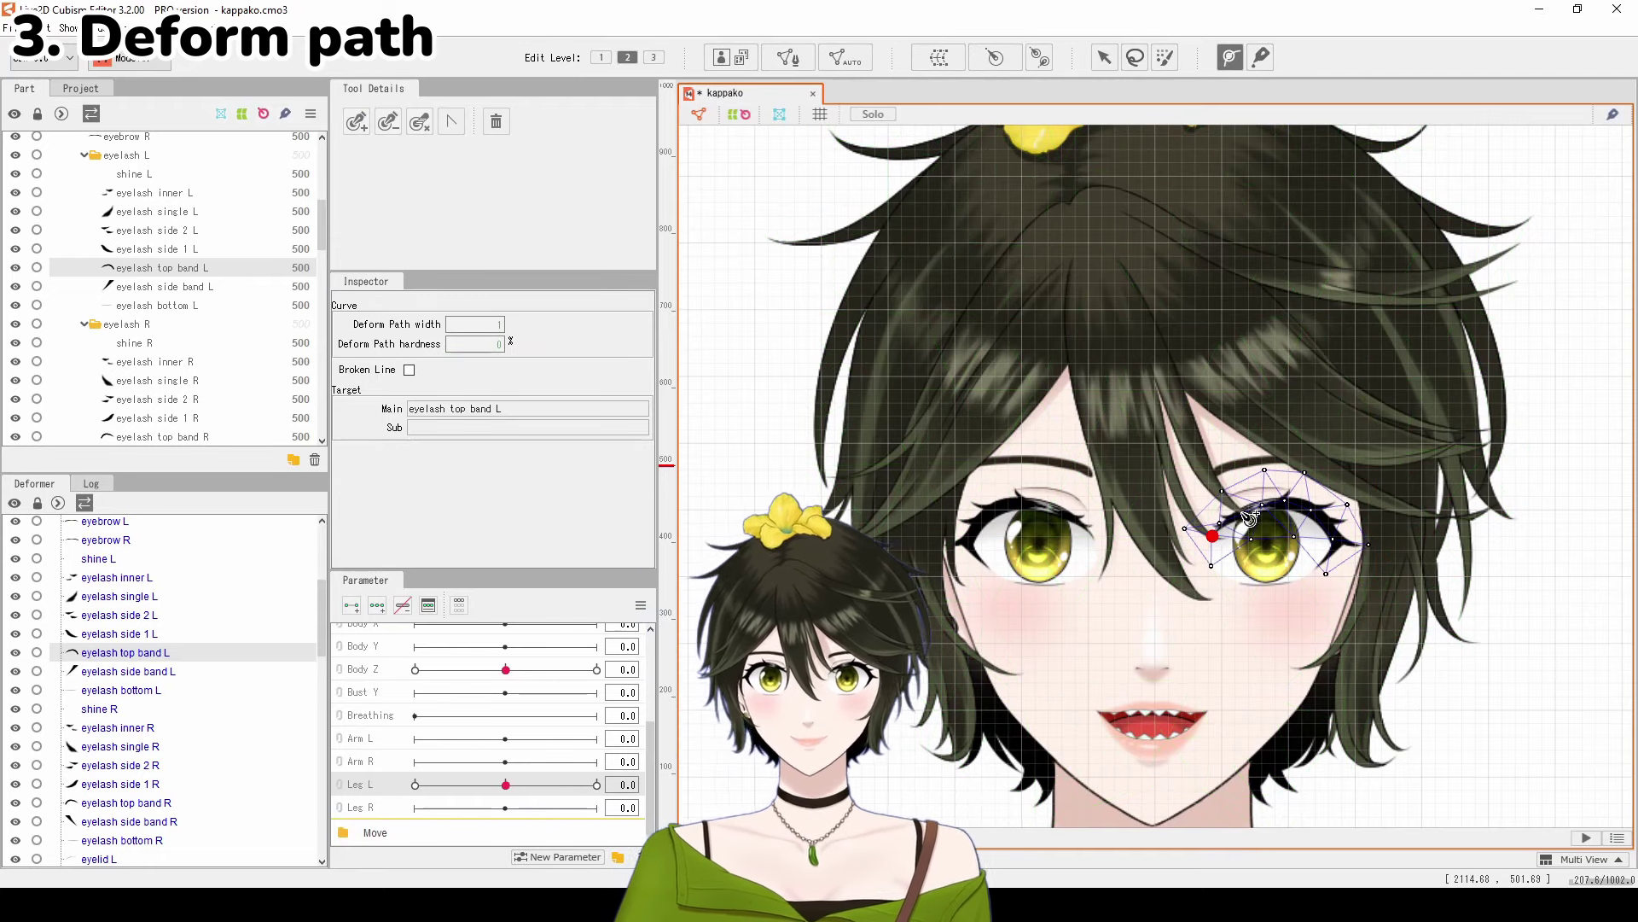
pyautogui.click(1287, 503)
pyautogui.click(1323, 518)
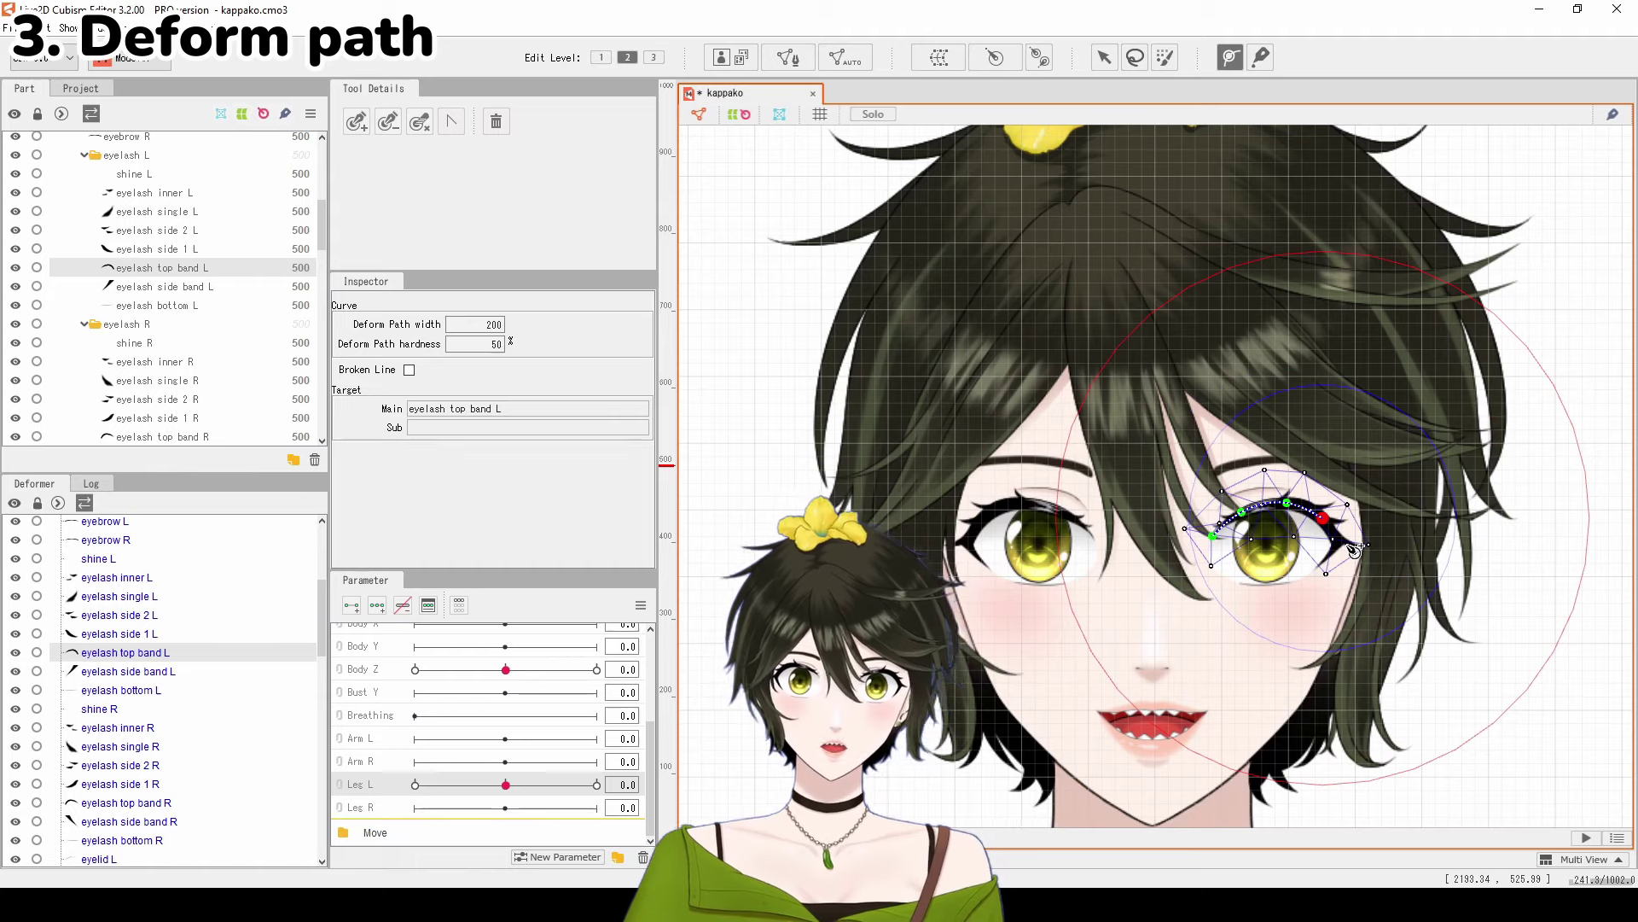
pyautogui.click(1345, 543)
pyautogui.press('v')
pyautogui.scroll(5, 384, 691)
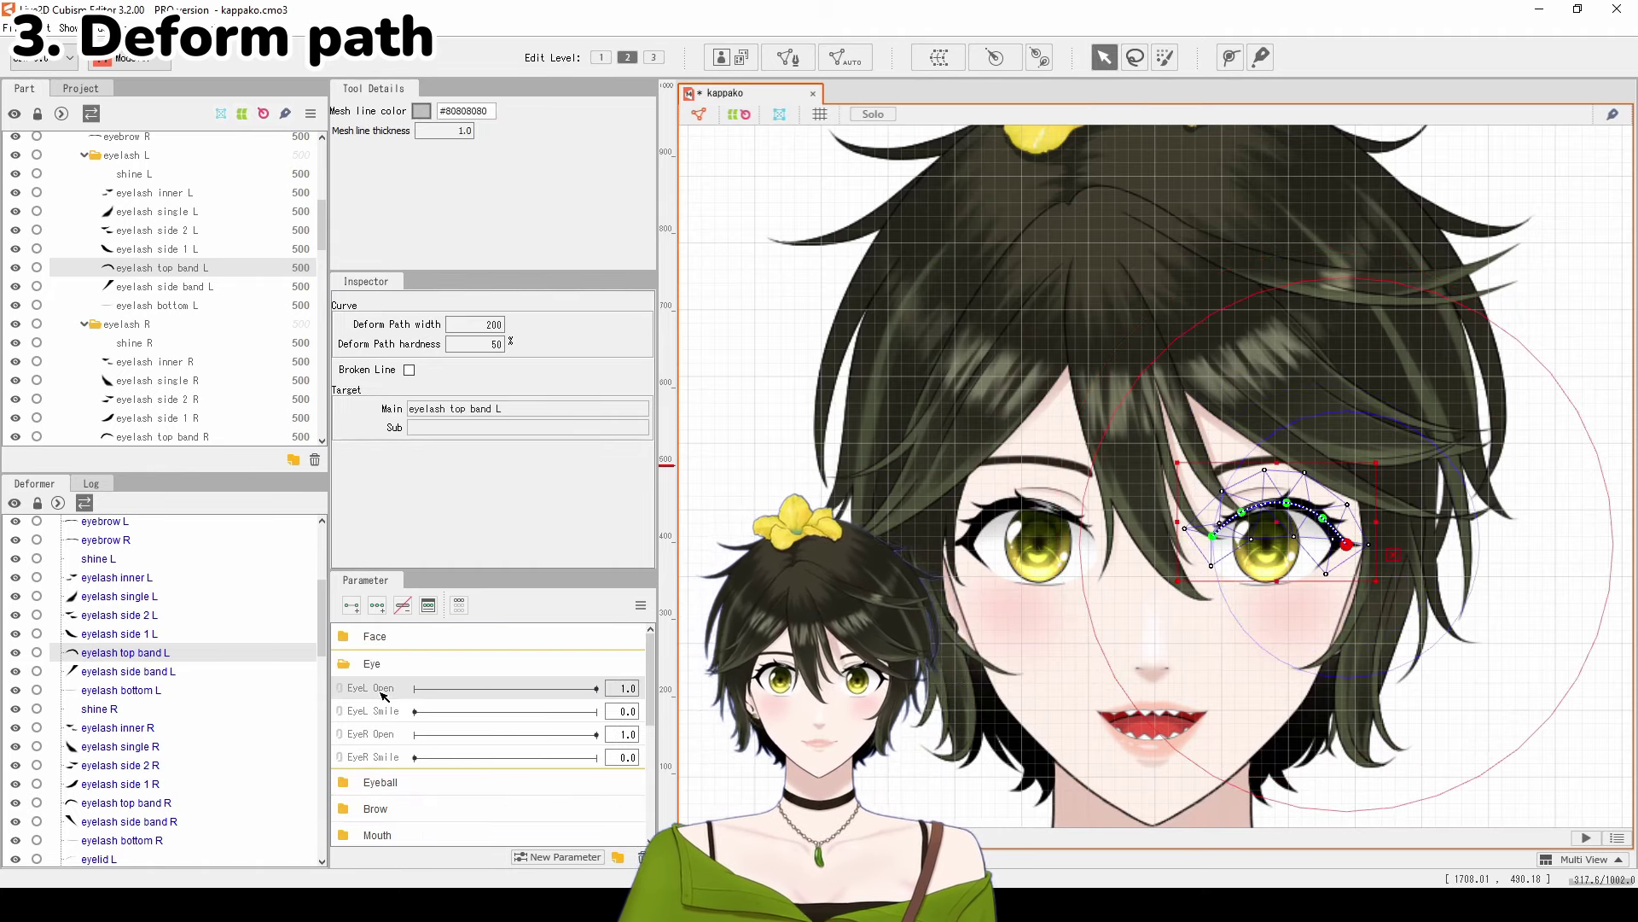
# Step: Key EyeL Open at 0.5 and 0, bending the lash path down into a closed curve; preview at 0.3
pyautogui.click(506, 688)
pyautogui.moveTo(1292, 515); pyautogui.dragTo(1250, 546)
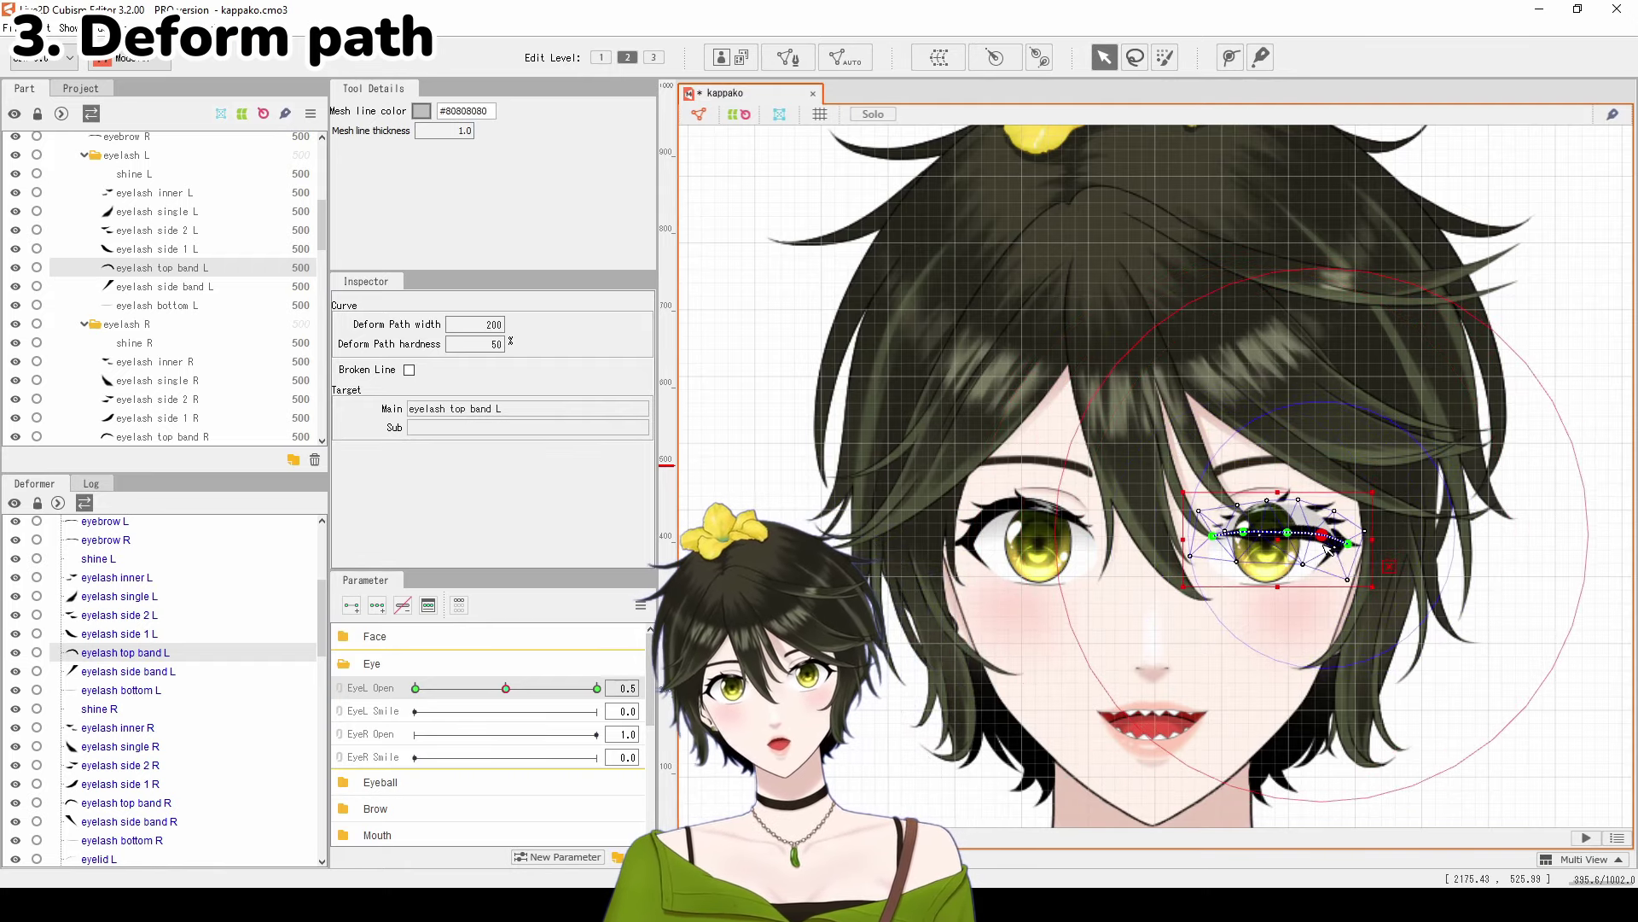
pyautogui.click(416, 689)
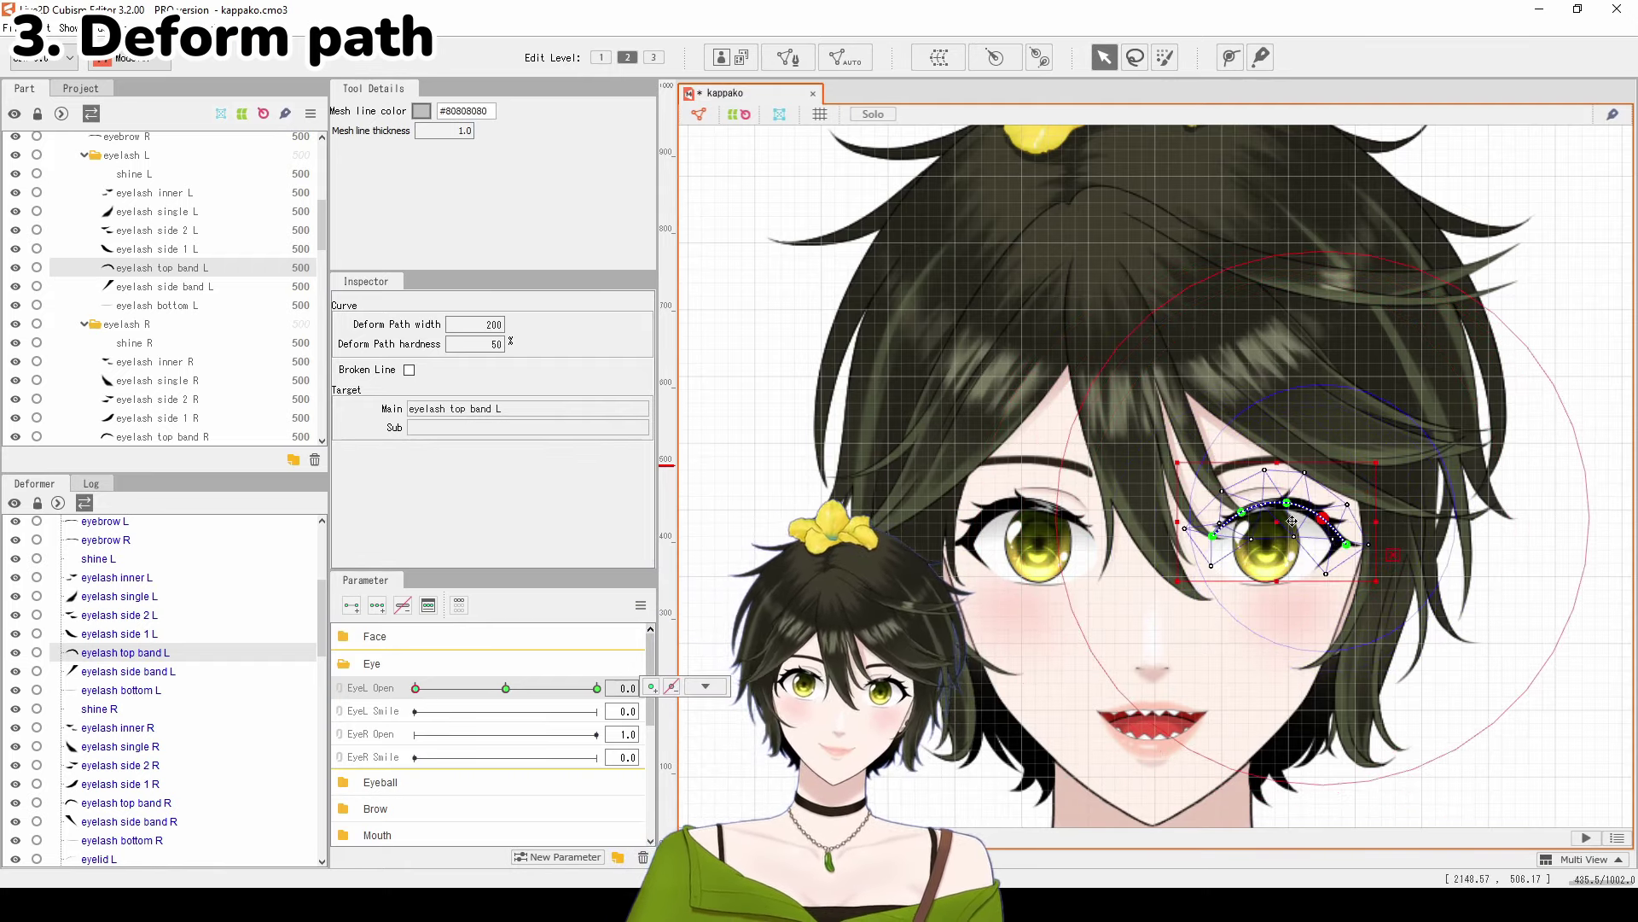
pyautogui.moveTo(1288, 508); pyautogui.dragTo(1212, 556)
pyautogui.moveTo(1321, 527); pyautogui.dragTo(1321, 549)
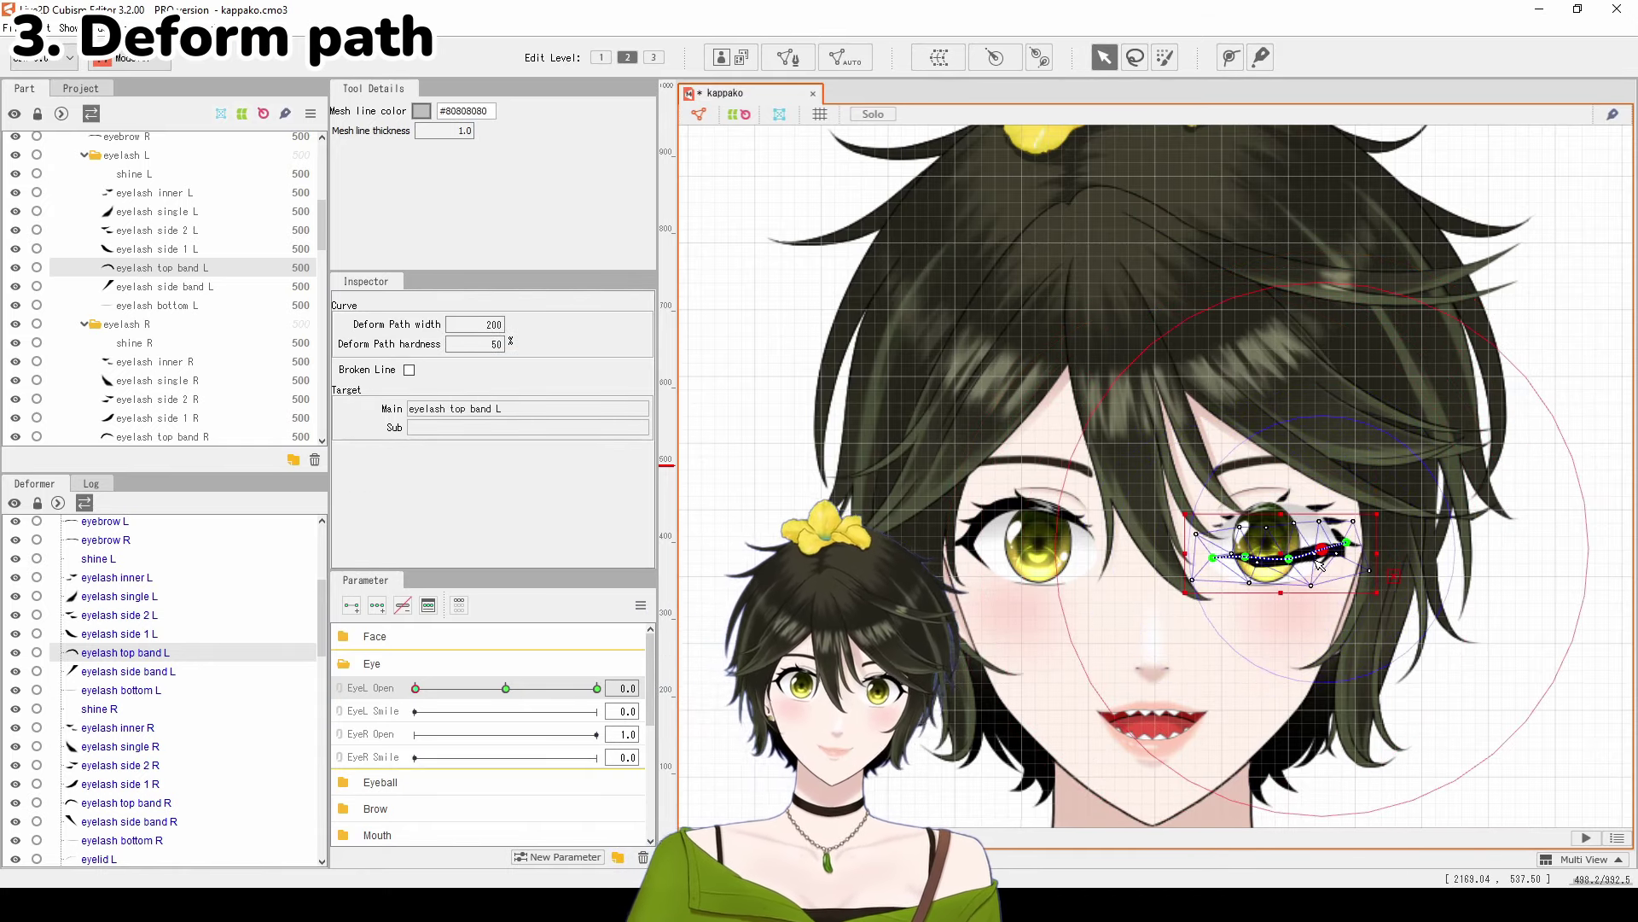
pyautogui.moveTo(599, 688); pyautogui.dragTo(488, 684)
# Step: Key Arm L at 30 with the left arm rotated outward to 139.1, then set Arm L to -30
pyautogui.rightClick(688, 676)
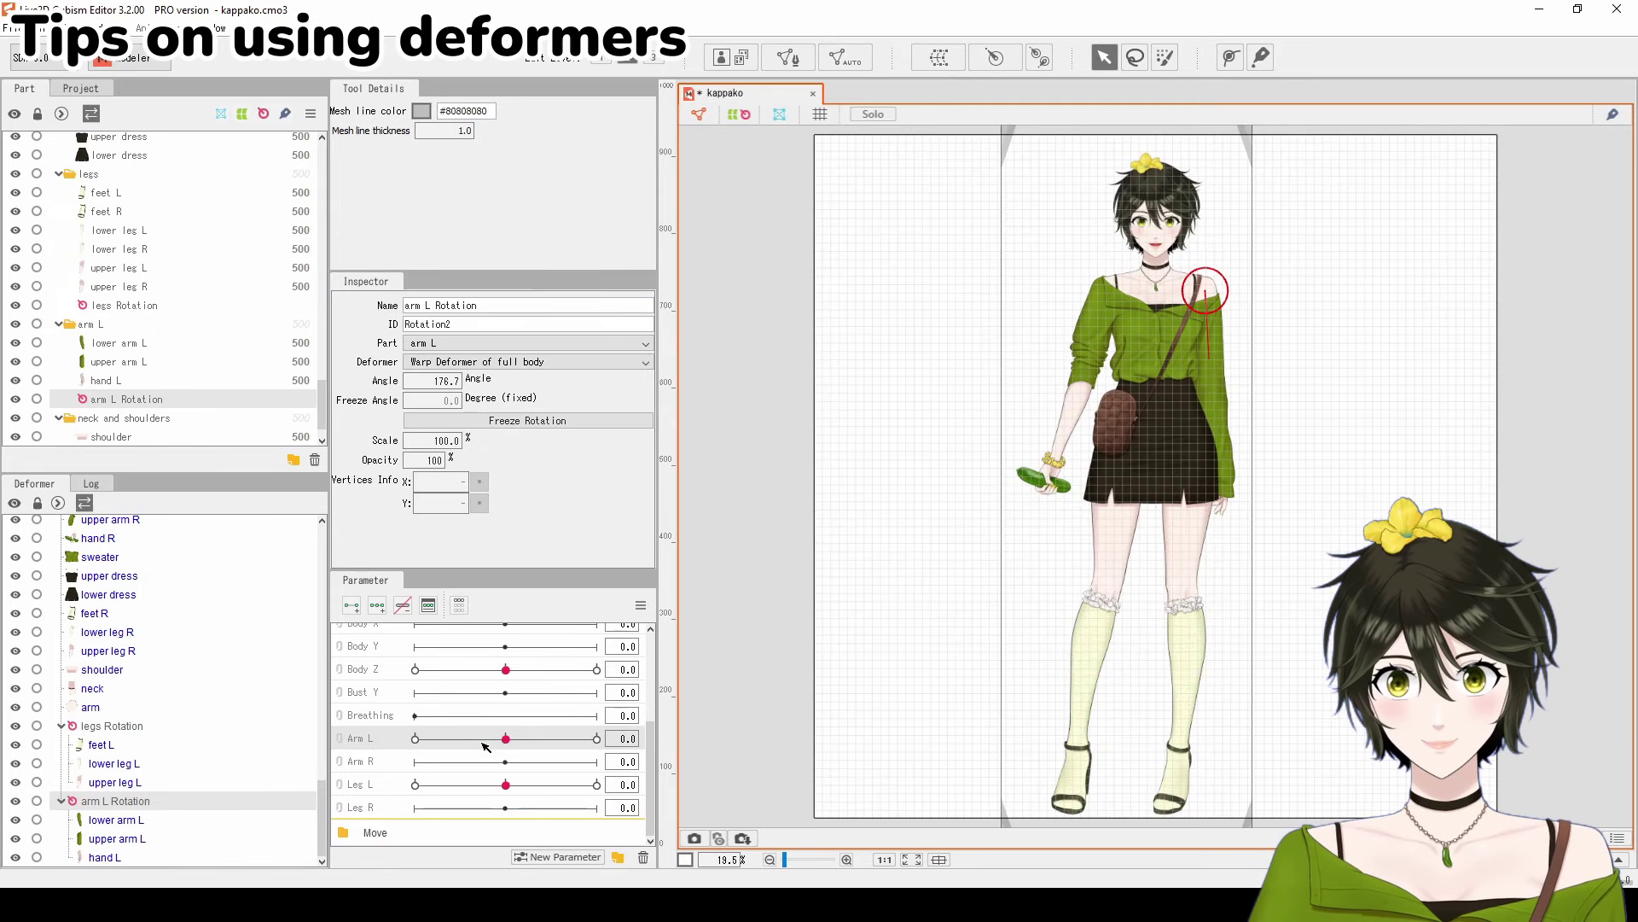
pyautogui.moveTo(506, 738); pyautogui.dragTo(597, 739)
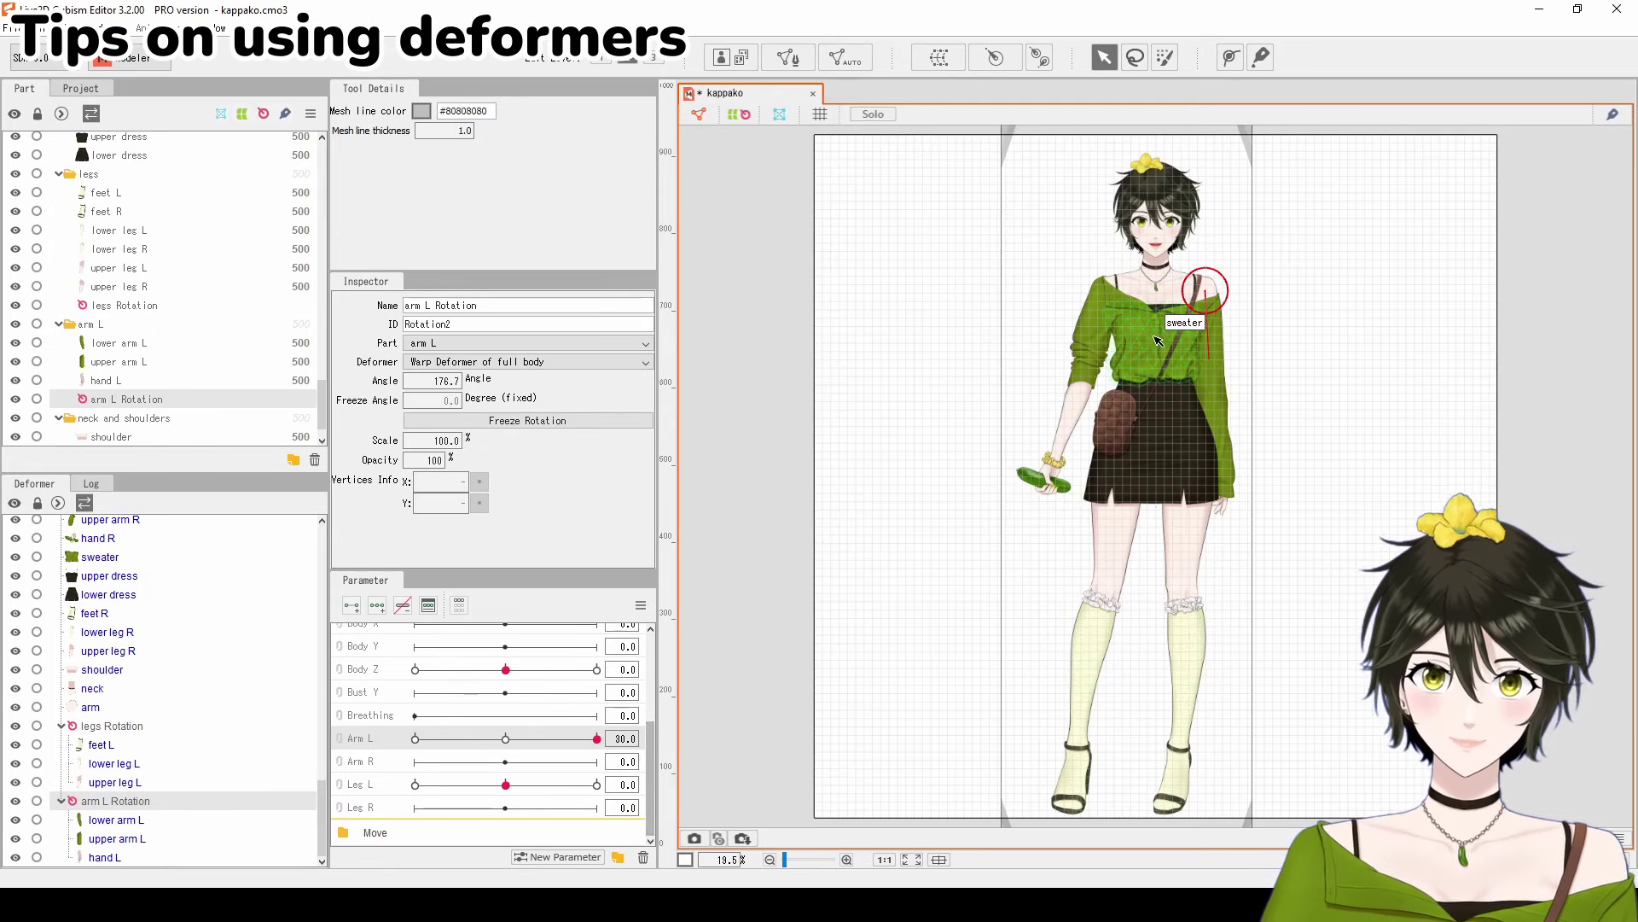
pyautogui.moveTo(1205, 352); pyautogui.dragTo(1247, 337)
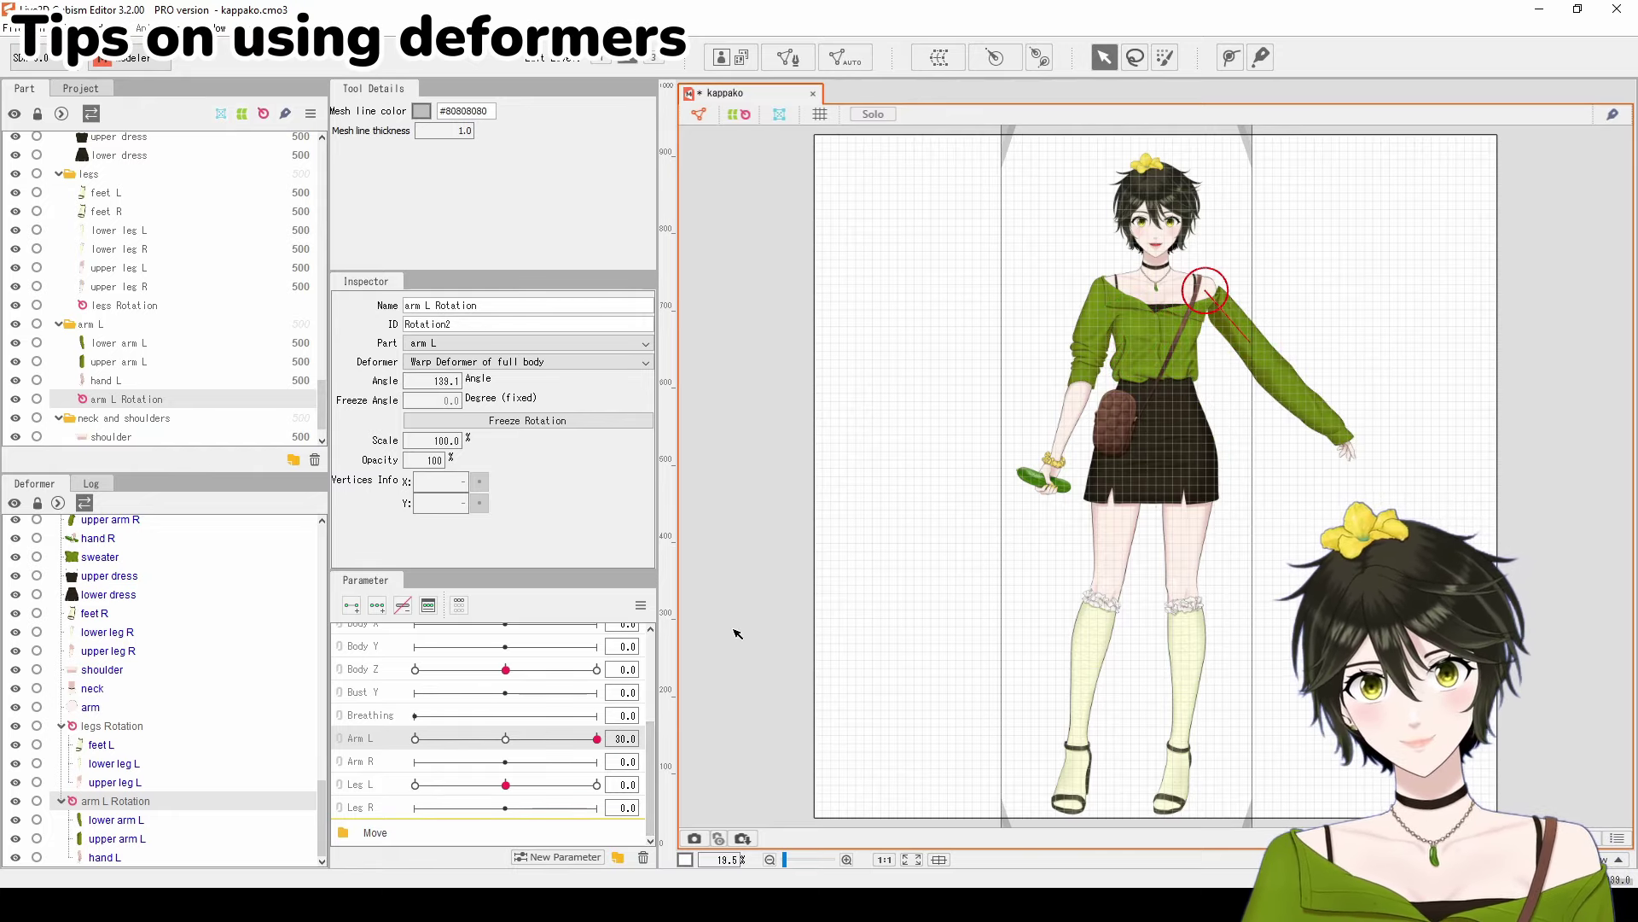
pyautogui.moveTo(597, 738); pyautogui.dragTo(399, 744)
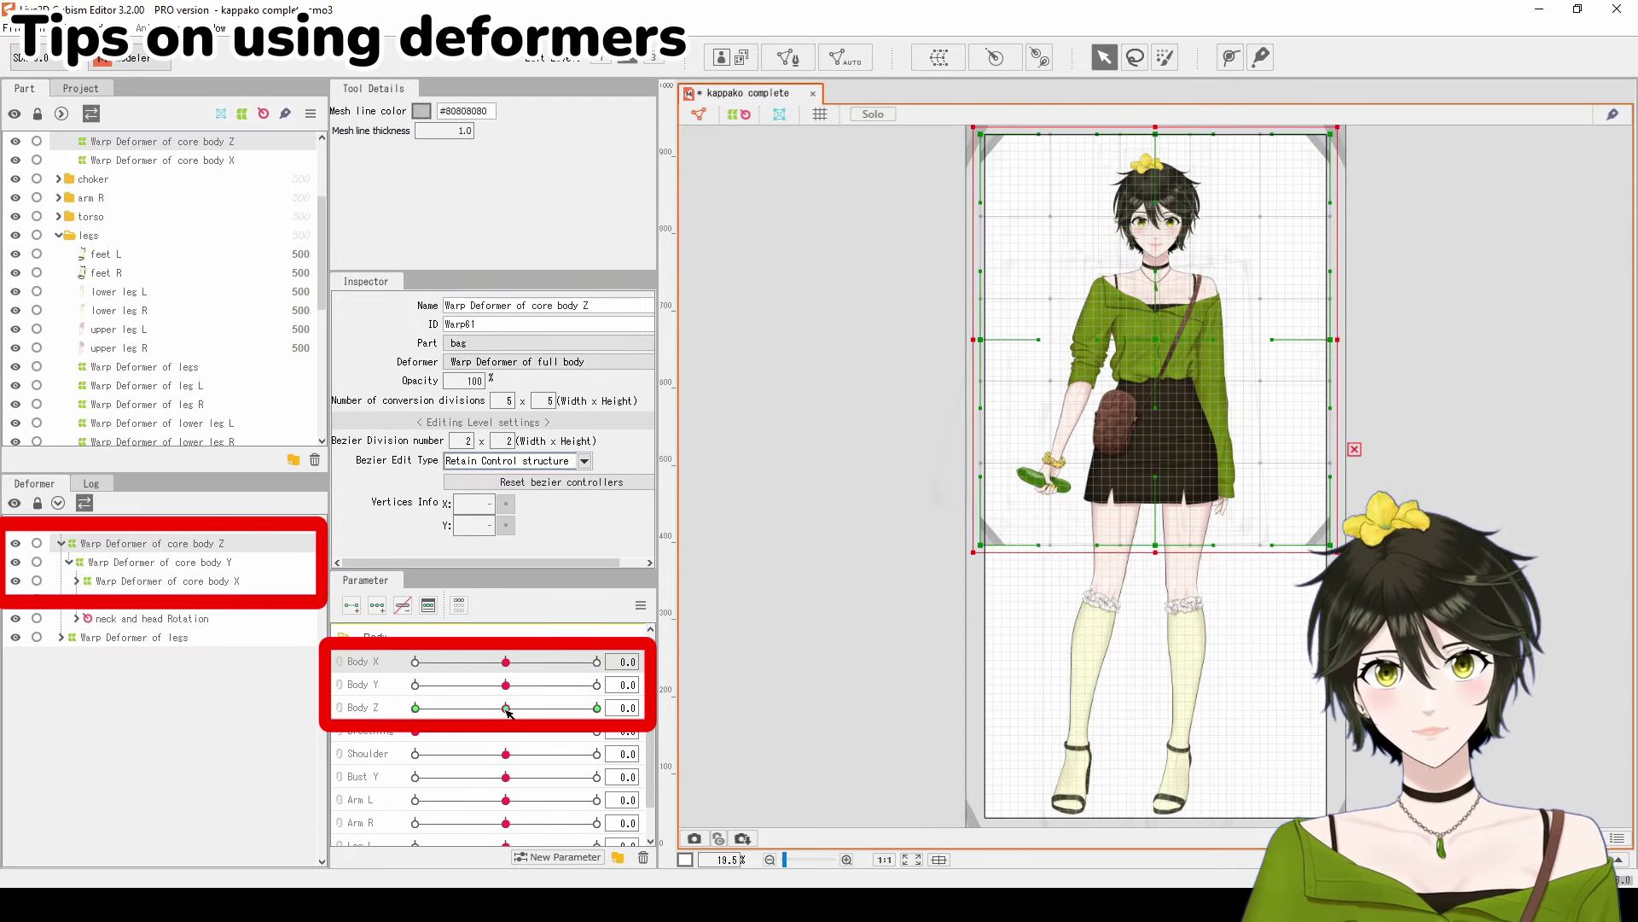
# Step: Tilt the body with Body Z, then select the core body Y and X warp deformers
pyautogui.moveTo(508, 711); pyautogui.dragTo(506, 664)
pyautogui.click(156, 562)
pyautogui.click(238, 580)
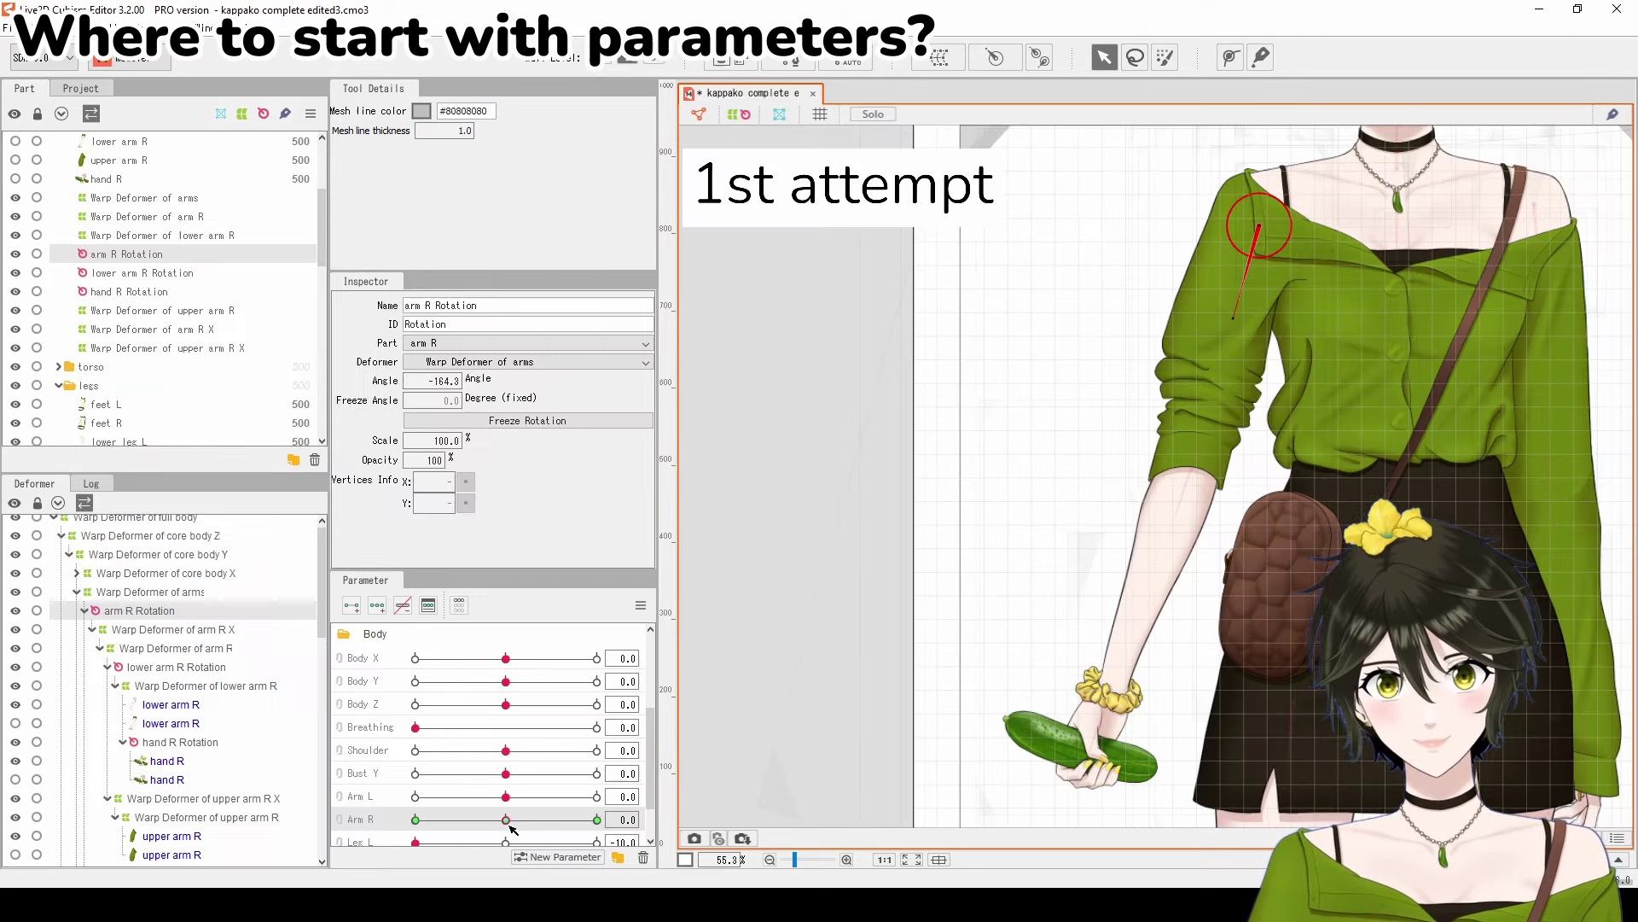
# Step: Swing the right arm outward with Arm R and test the left eye closing with EyeL Open
pyautogui.moveTo(506, 820); pyautogui.dragTo(554, 821)
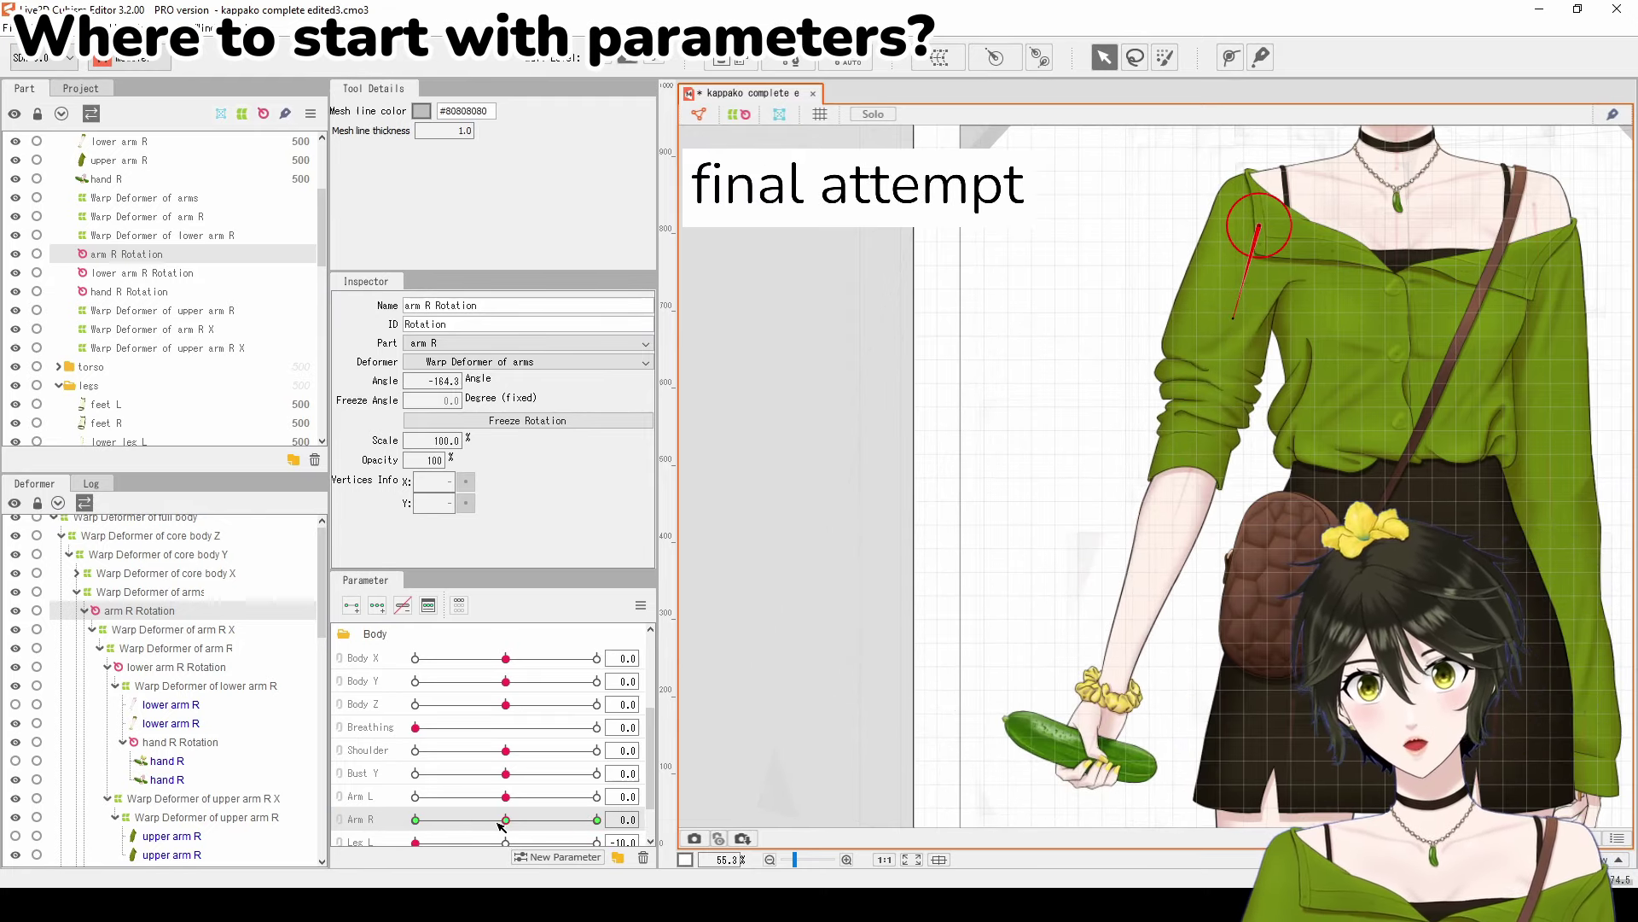
pyautogui.moveTo(501, 826); pyautogui.dragTo(380, 828)
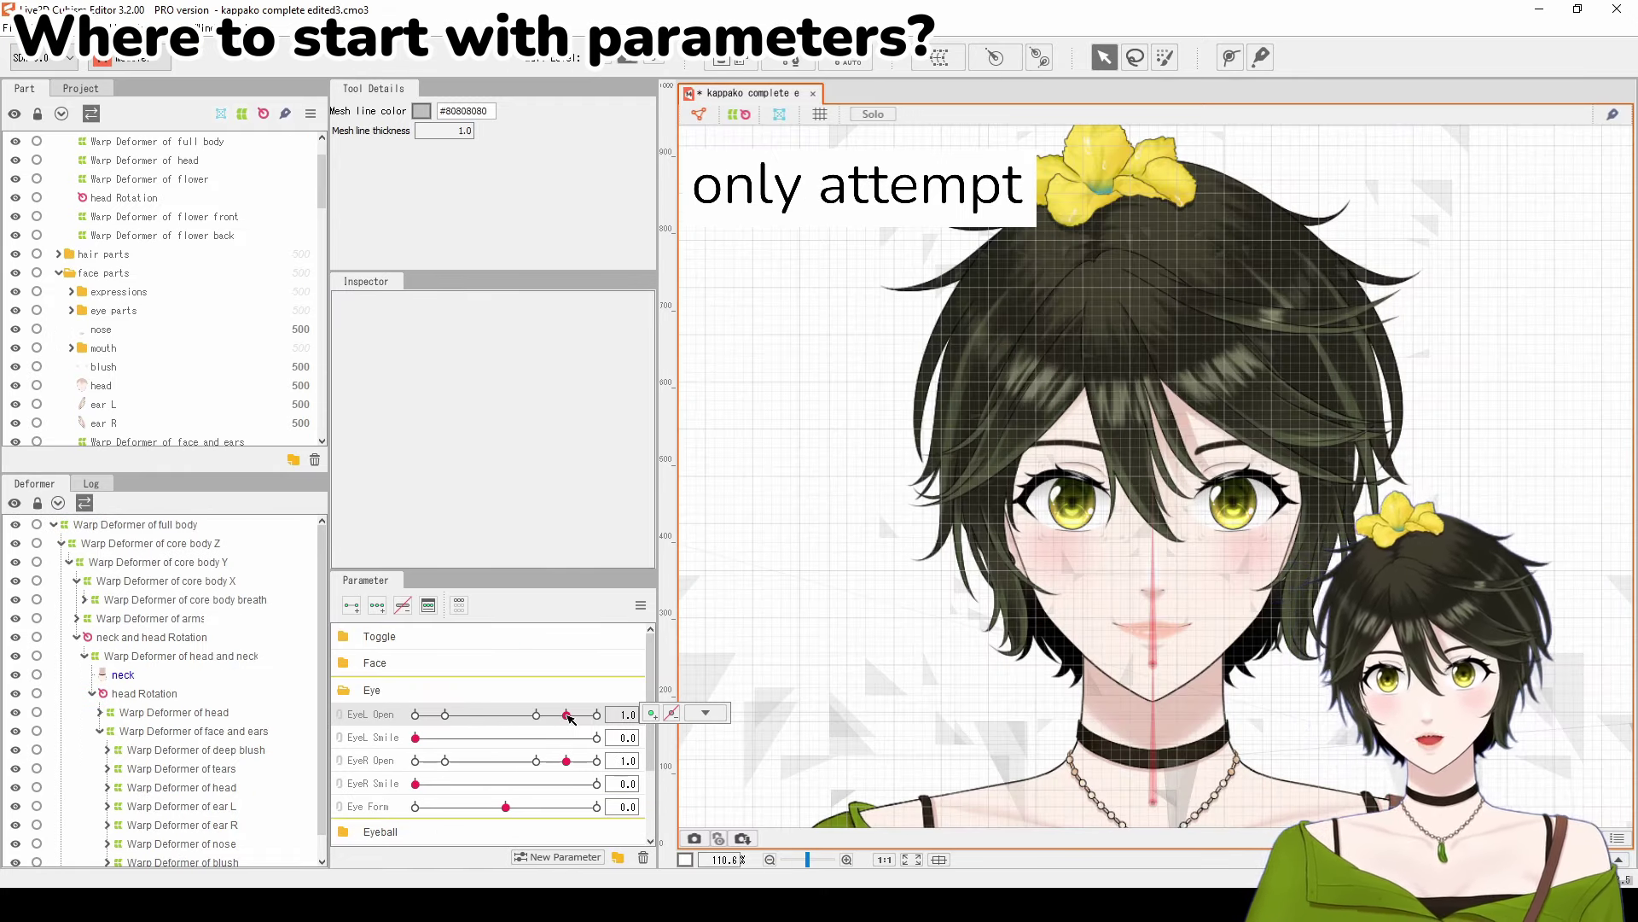
pyautogui.moveTo(570, 718)
pyautogui.mouseDown()
pyautogui.moveTo(411, 716)
pyautogui.moveTo(598, 713)
pyautogui.mouseUp()
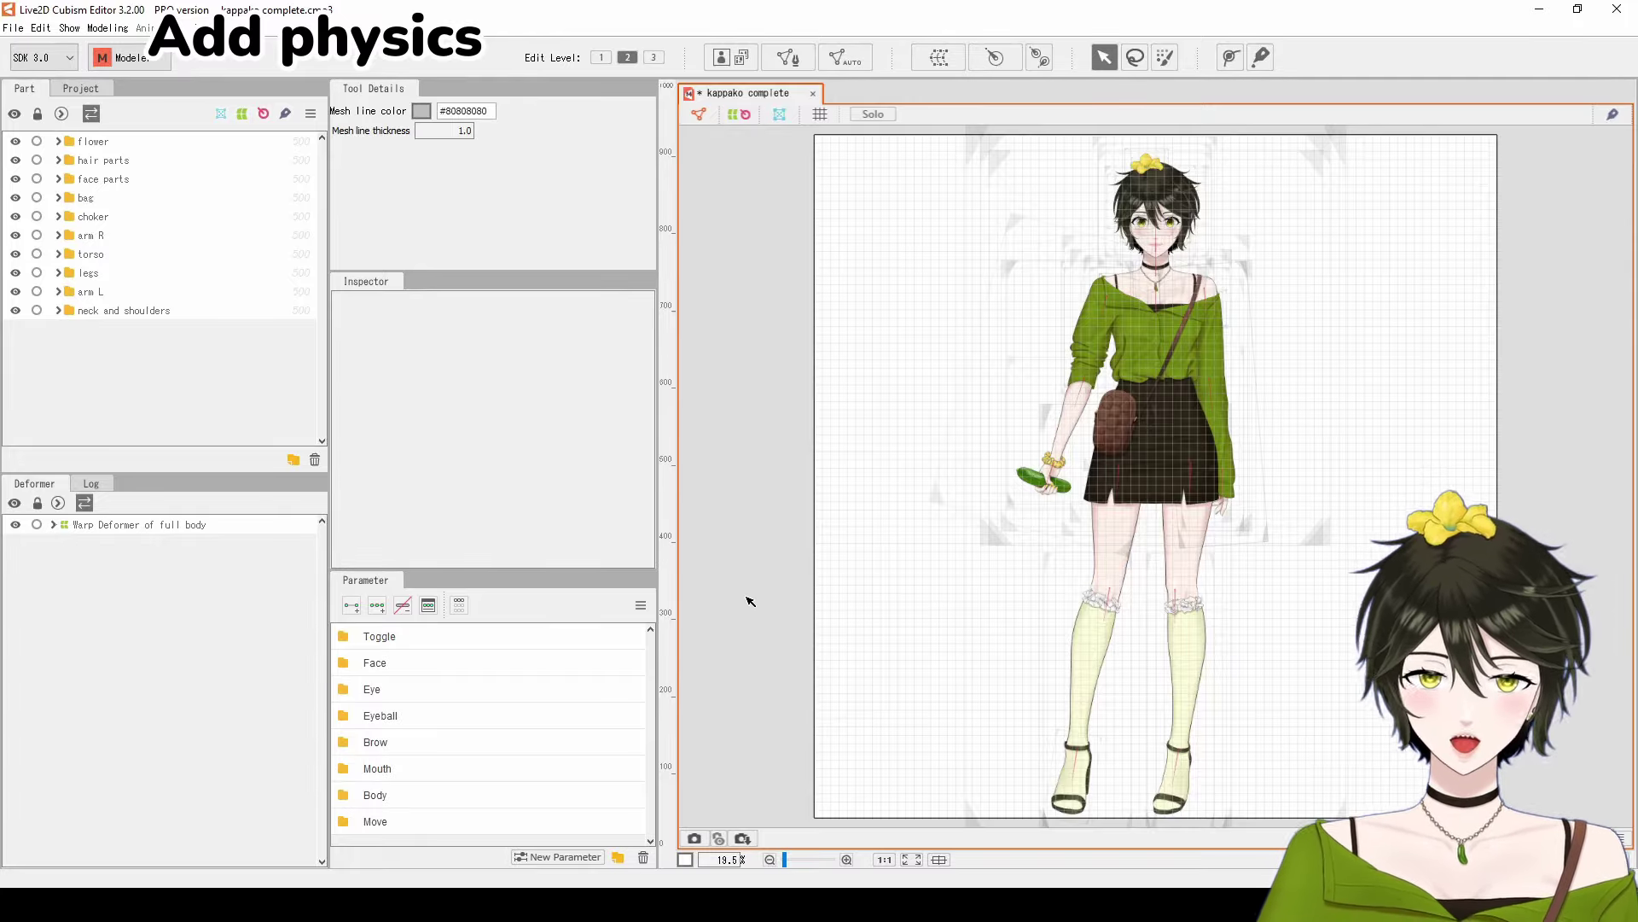
# Step: Add a 'hair physics' group using the Head Input and Hair (Short) pendulum presets
pyautogui.click(108, 27)
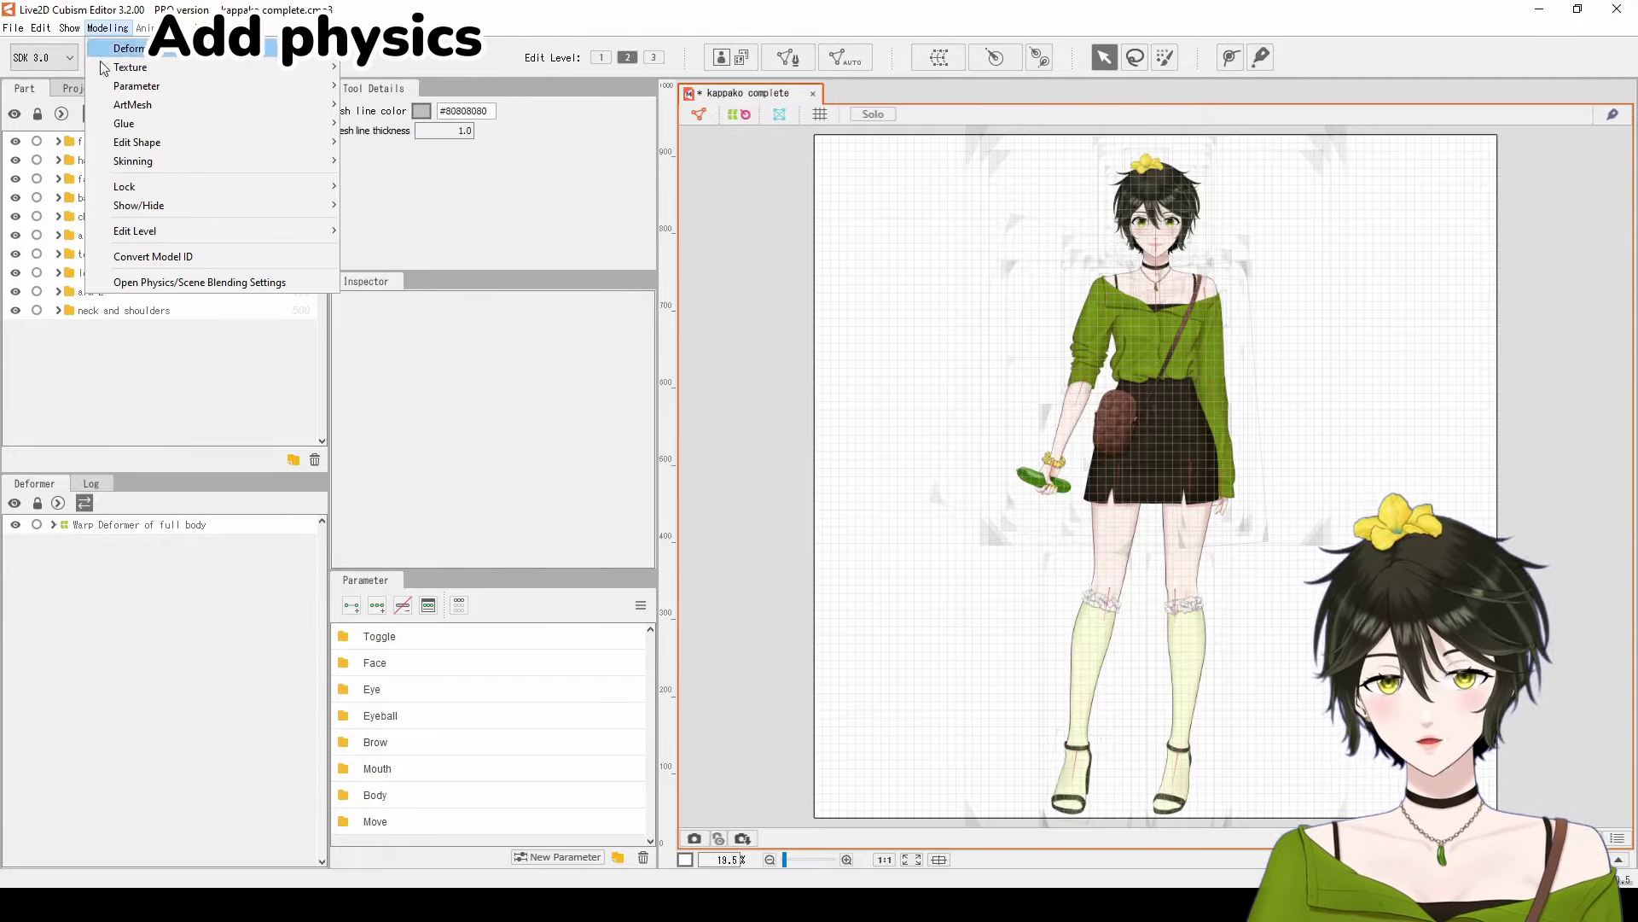
pyautogui.click(151, 286)
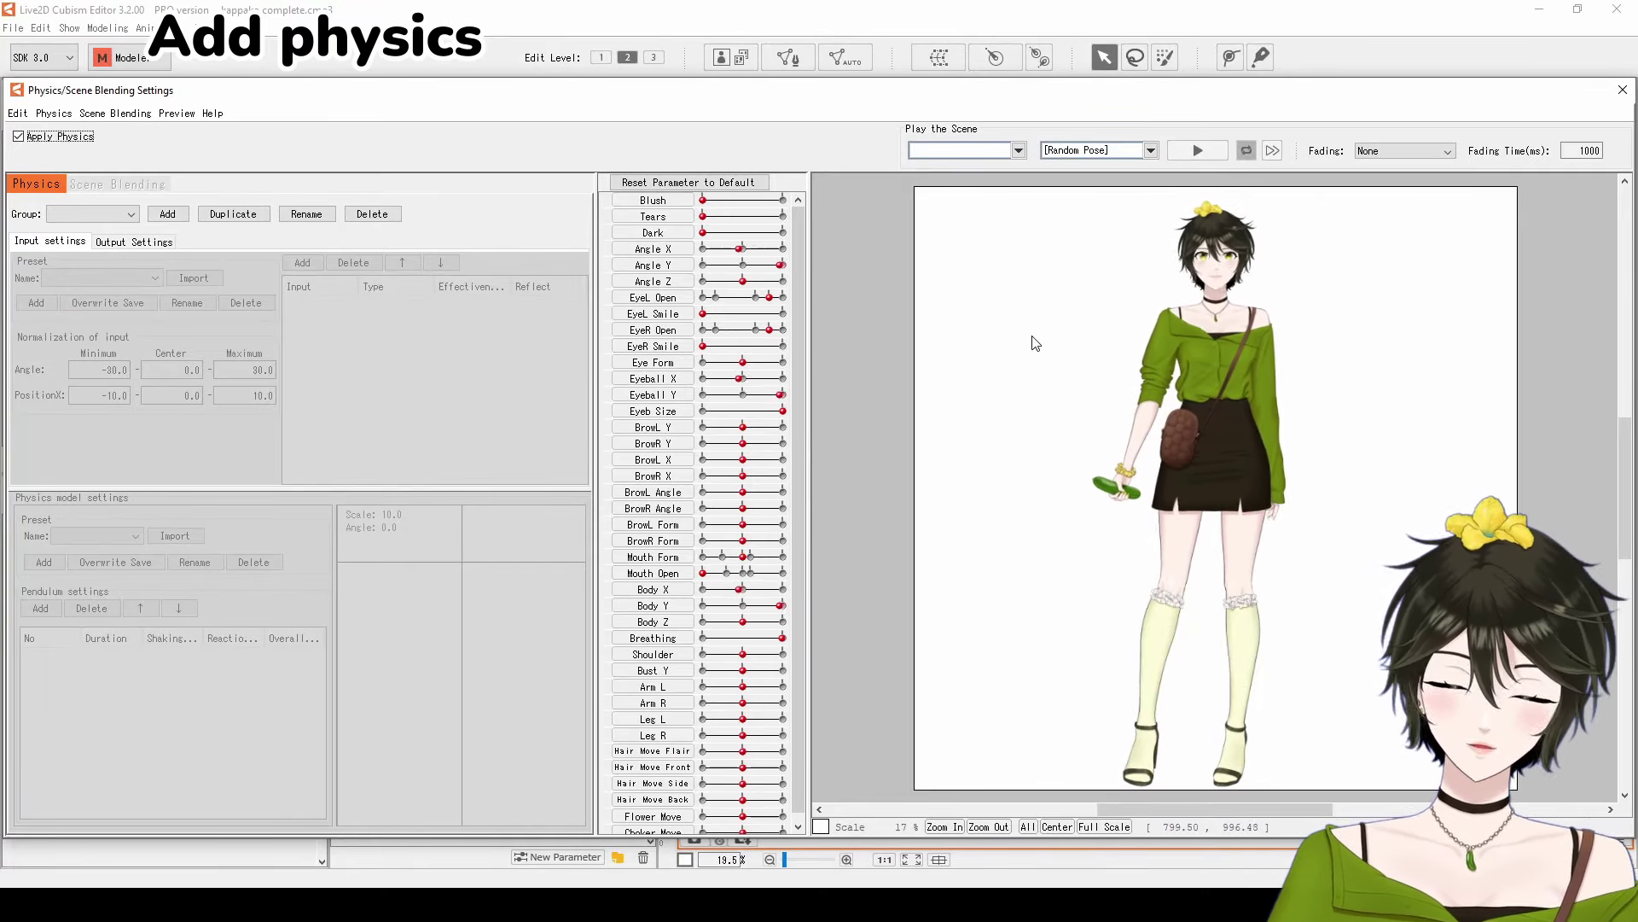
pyautogui.click(155, 216)
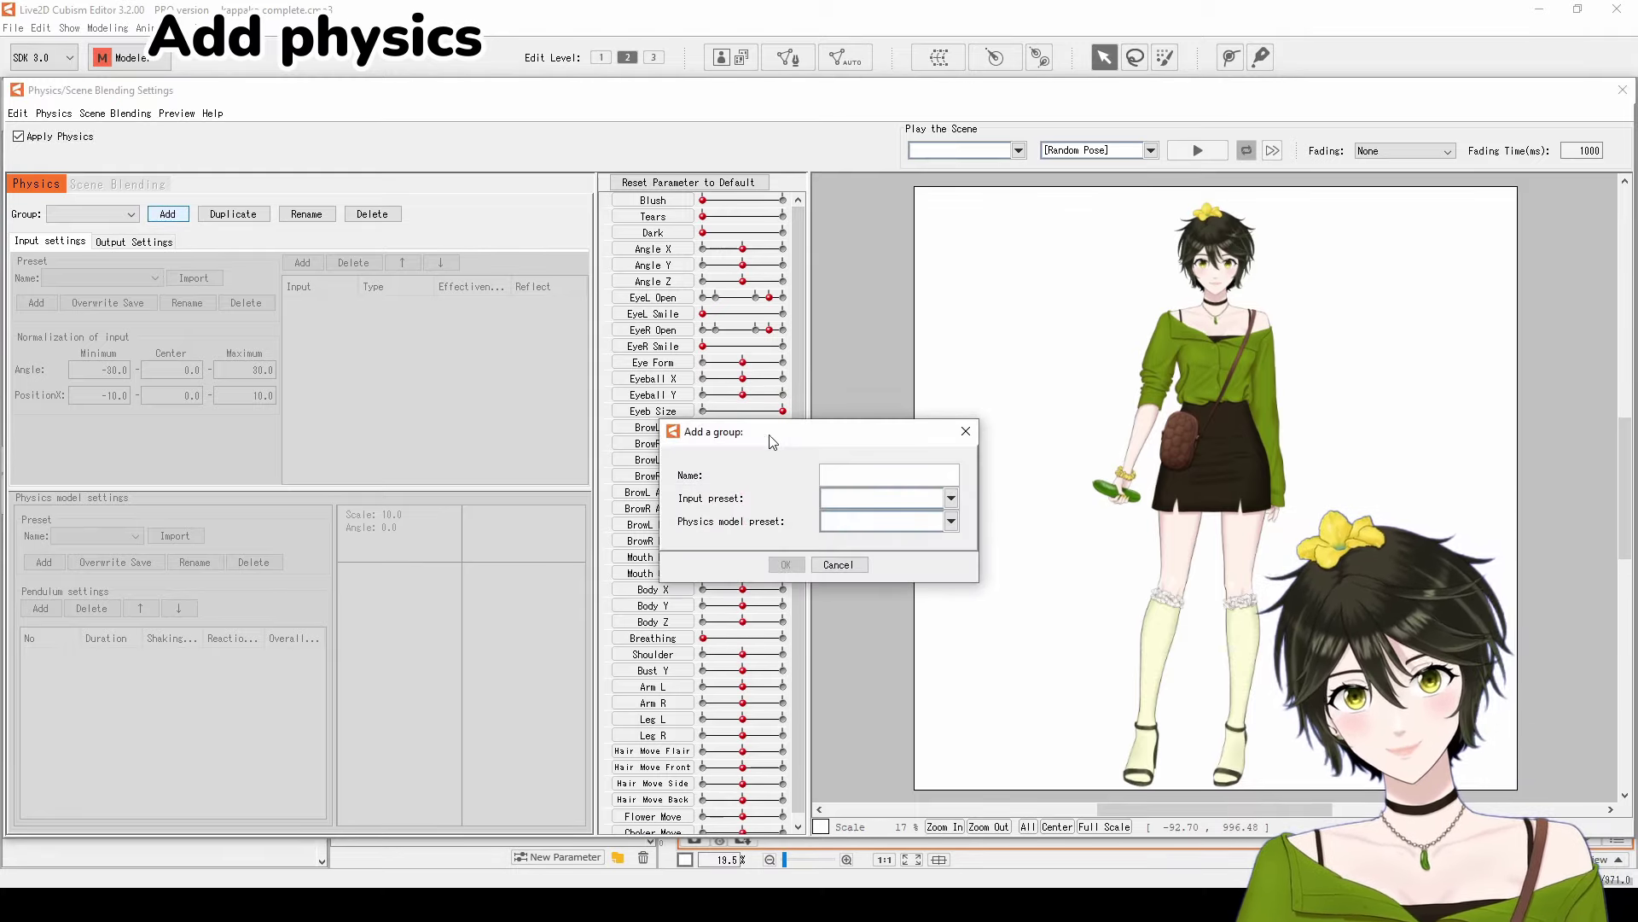
pyautogui.write('hair physics')
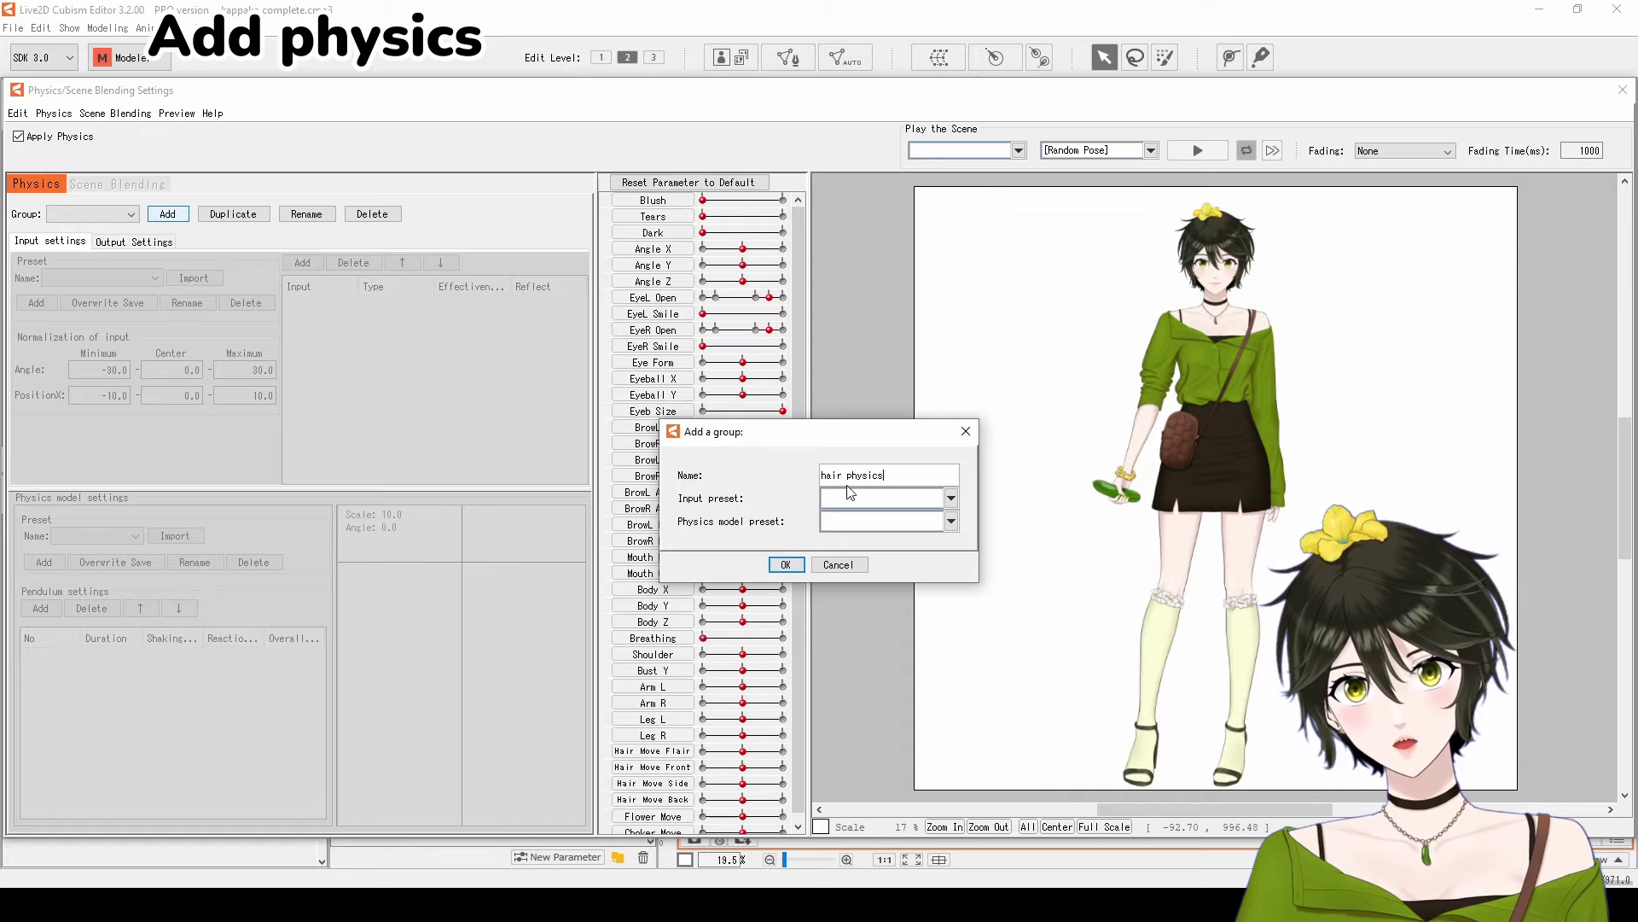
pyautogui.click(850, 498)
pyautogui.click(849, 517)
pyautogui.click(855, 521)
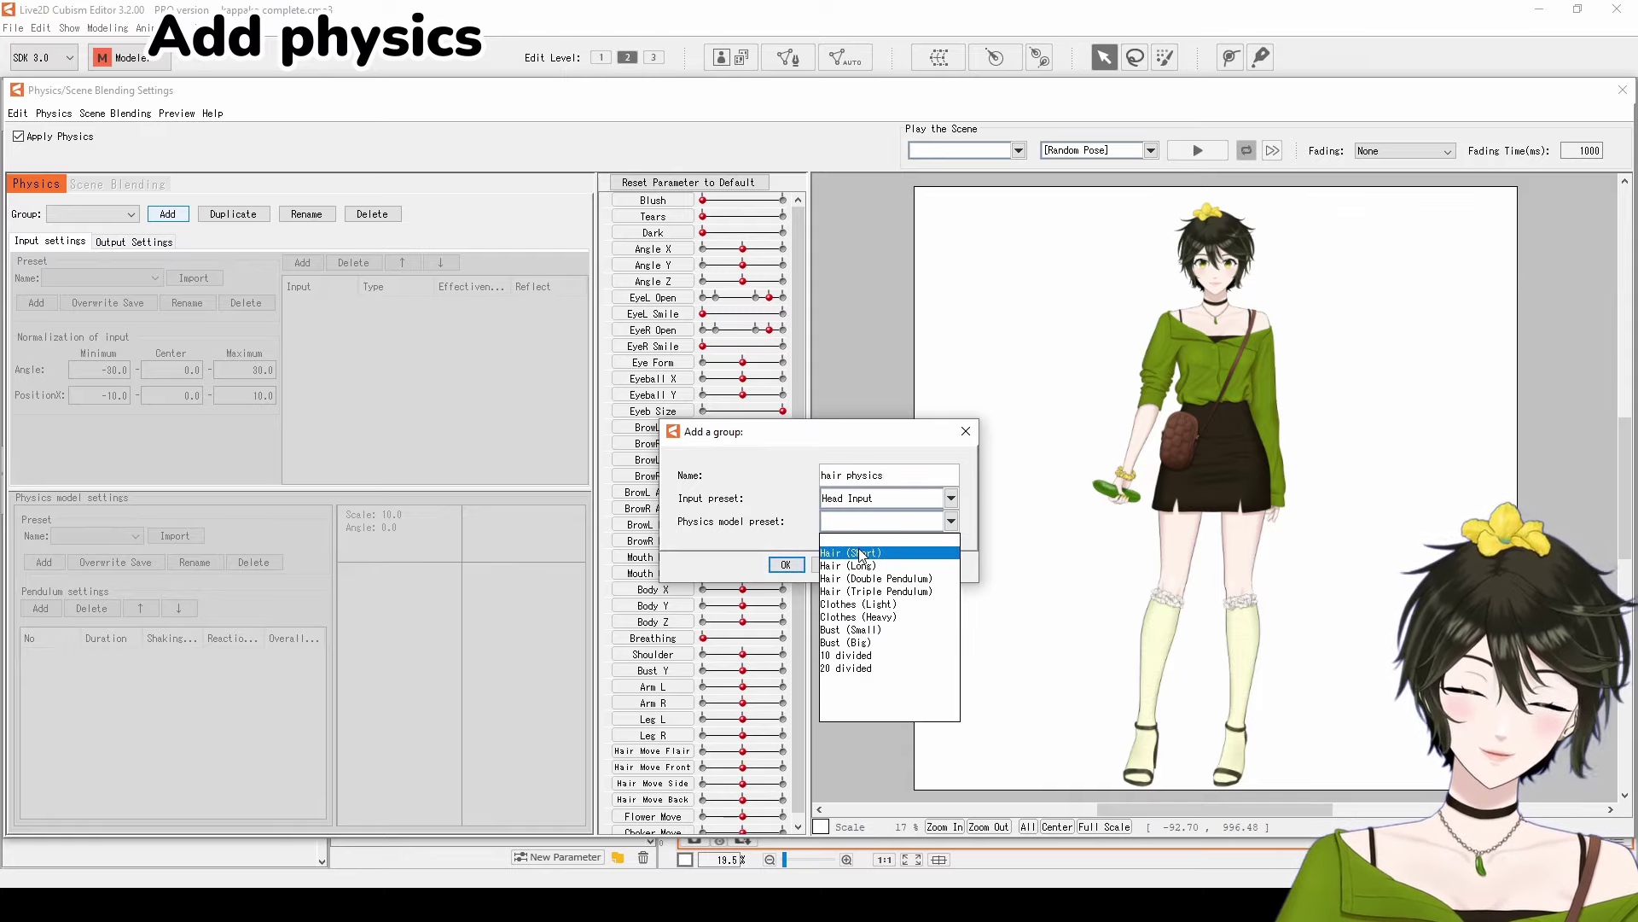
pyautogui.click(856, 553)
pyautogui.click(785, 565)
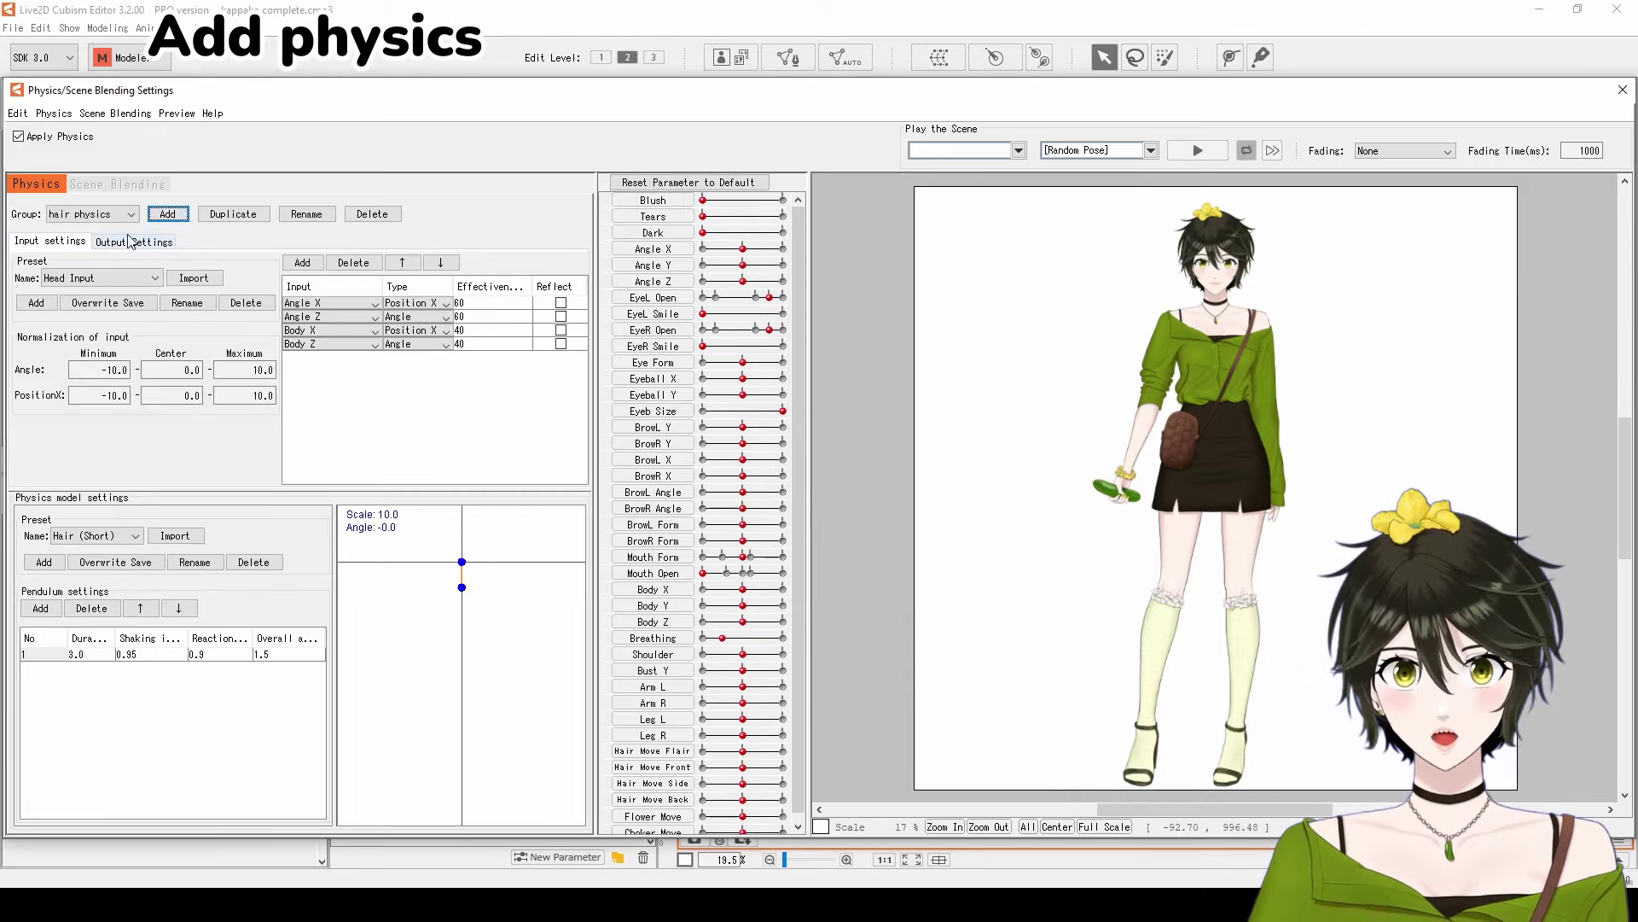
# Step: Output the group to Hair Move Flair, Front, Side and Back, and test it by turning the head
pyautogui.click(124, 245)
pyautogui.click(31, 261)
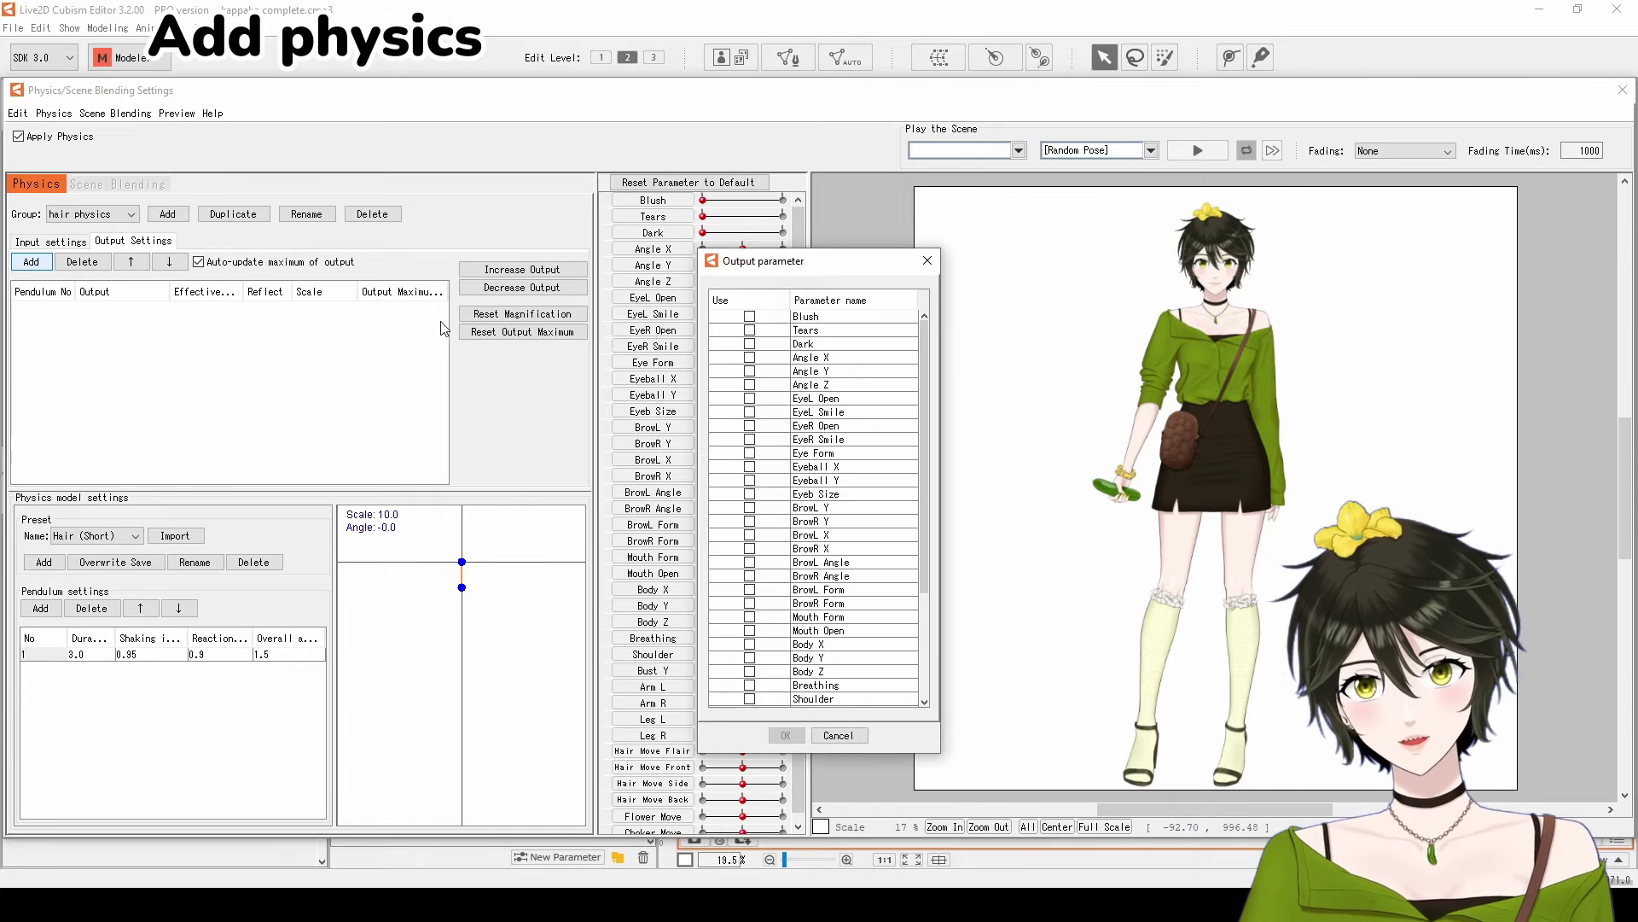
pyautogui.scroll(-4, 772, 603)
pyautogui.click(749, 631)
pyautogui.click(750, 644)
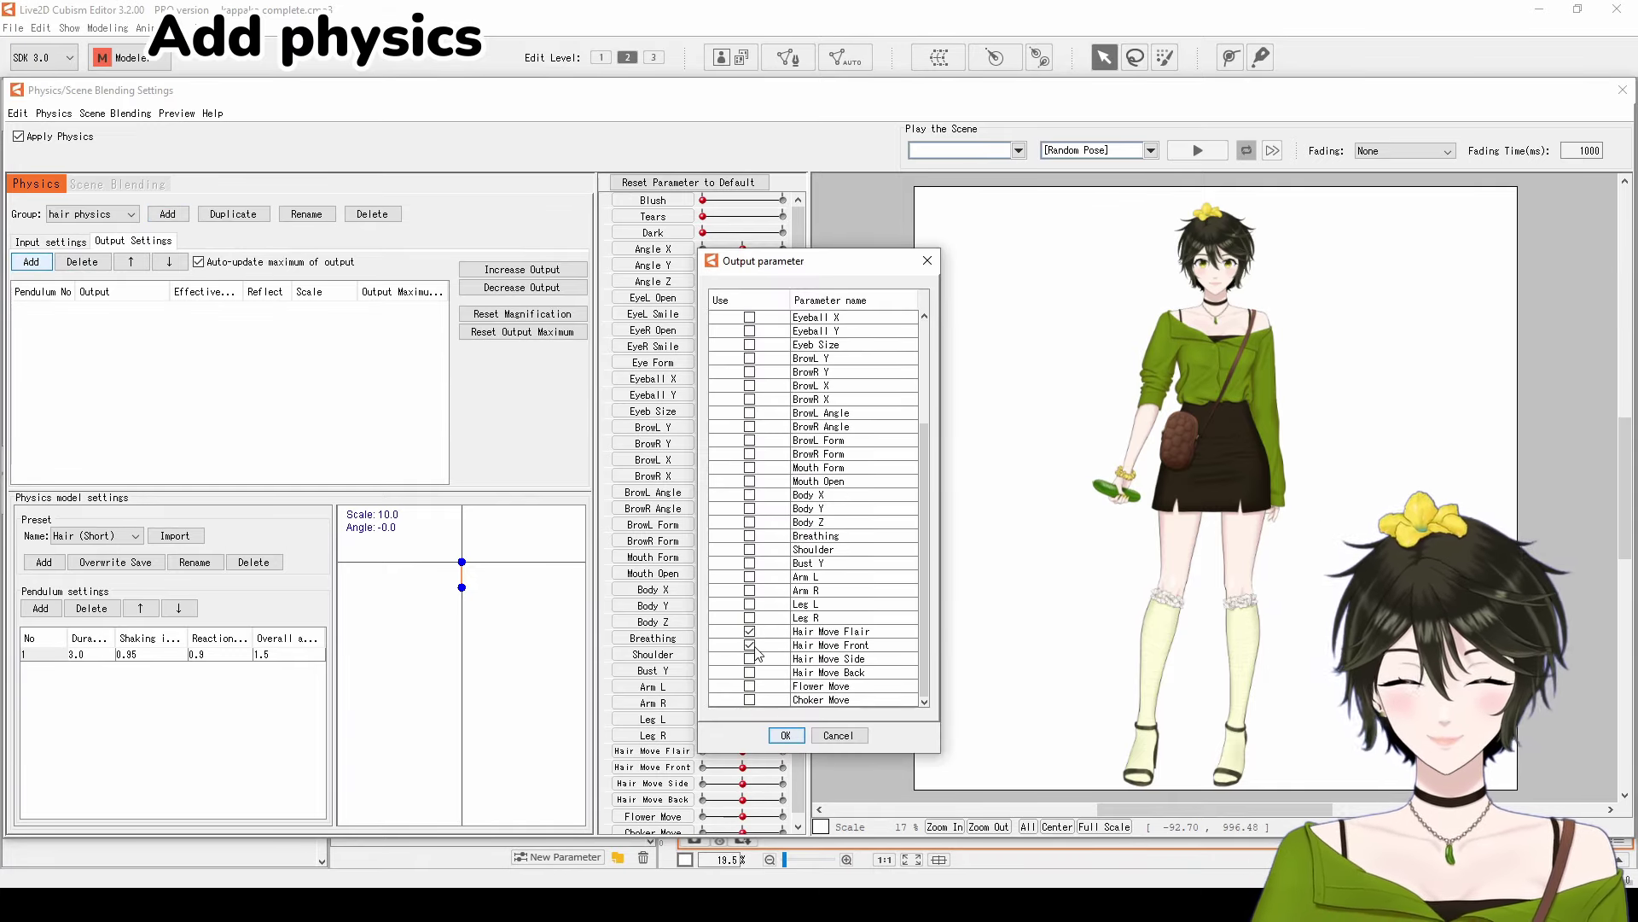
pyautogui.click(749, 657)
pyautogui.click(749, 673)
pyautogui.click(785, 734)
pyautogui.moveTo(1169, 369); pyautogui.dragTo(1230, 428)
pyautogui.click(1623, 89)
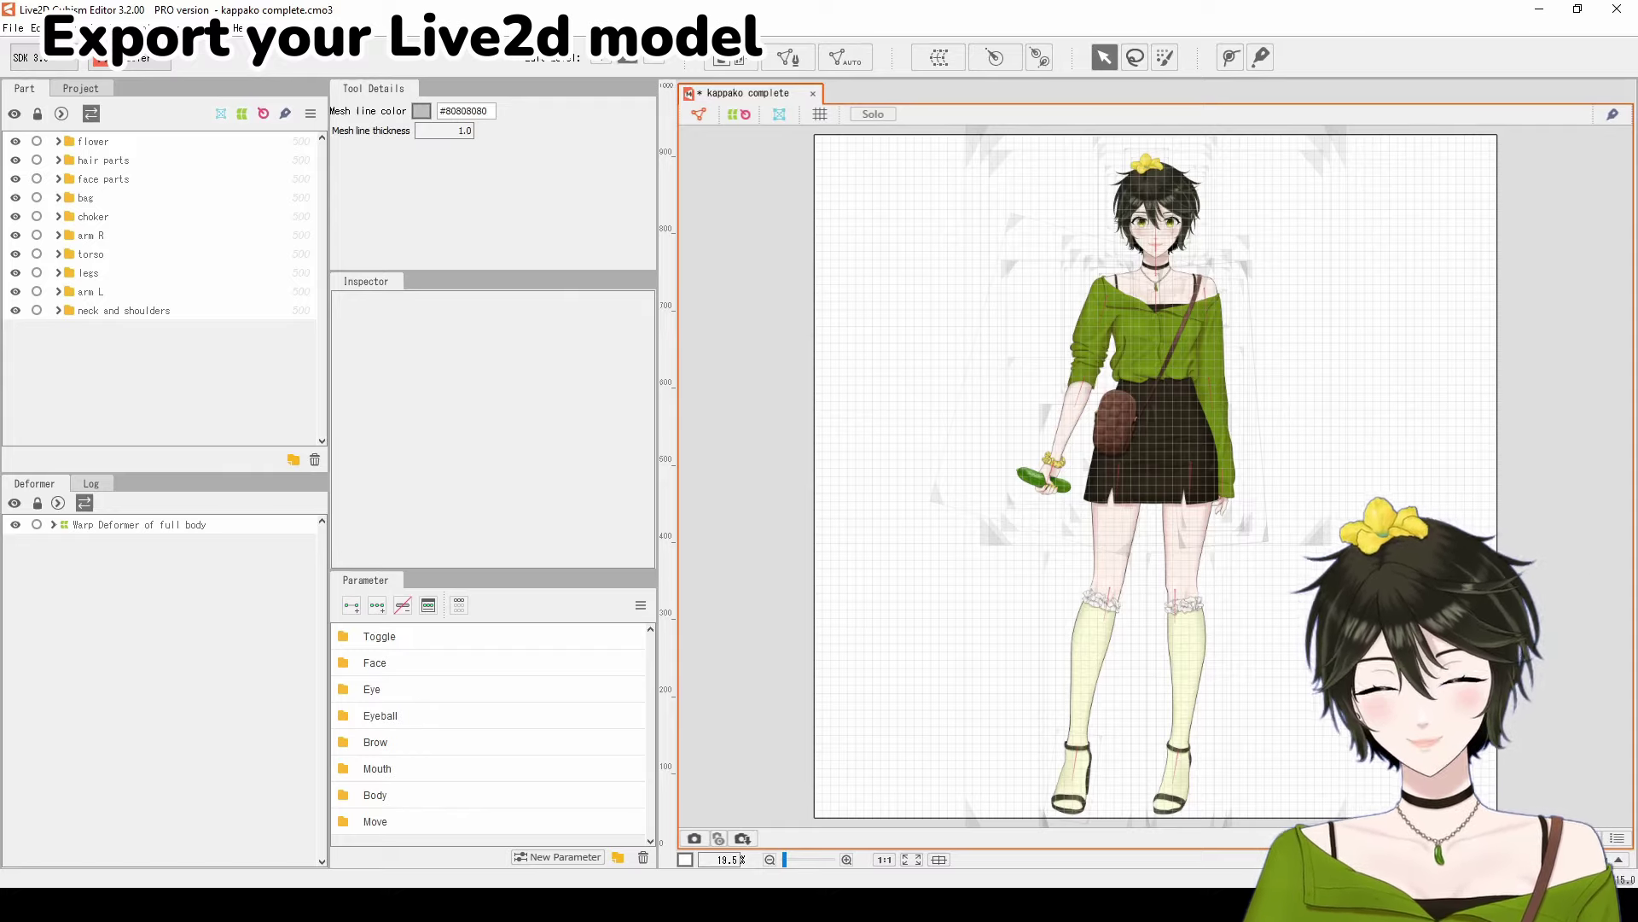
# Step: Export the model as a moc3 file with the UserData file included
pyautogui.click(21, 27)
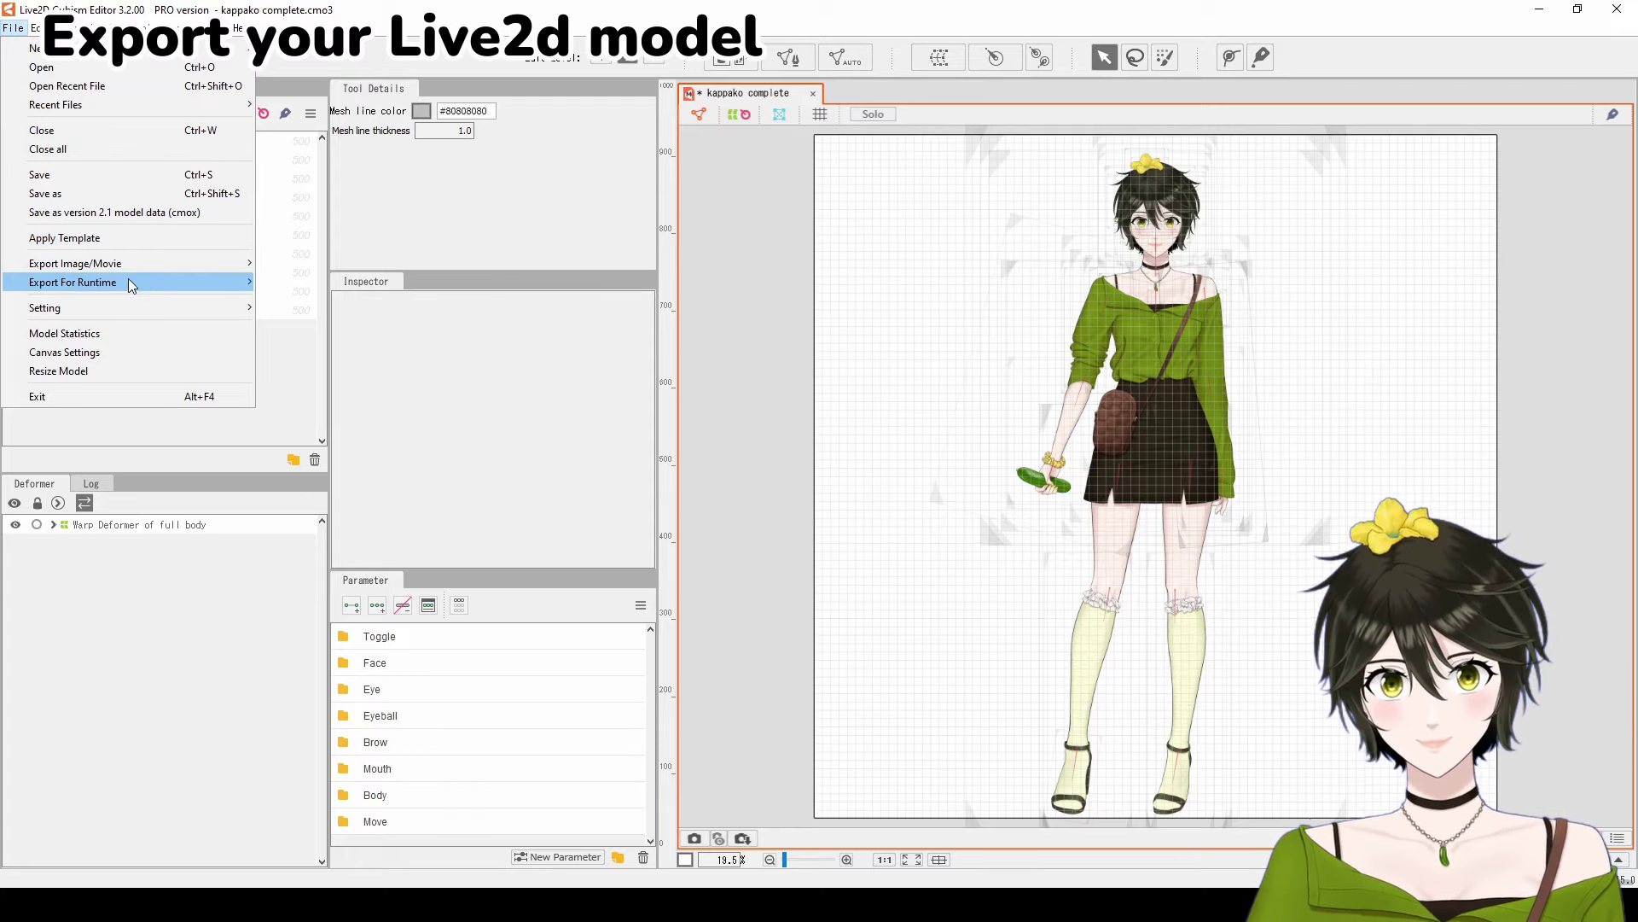
pyautogui.moveTo(128, 278)
pyautogui.click(306, 280)
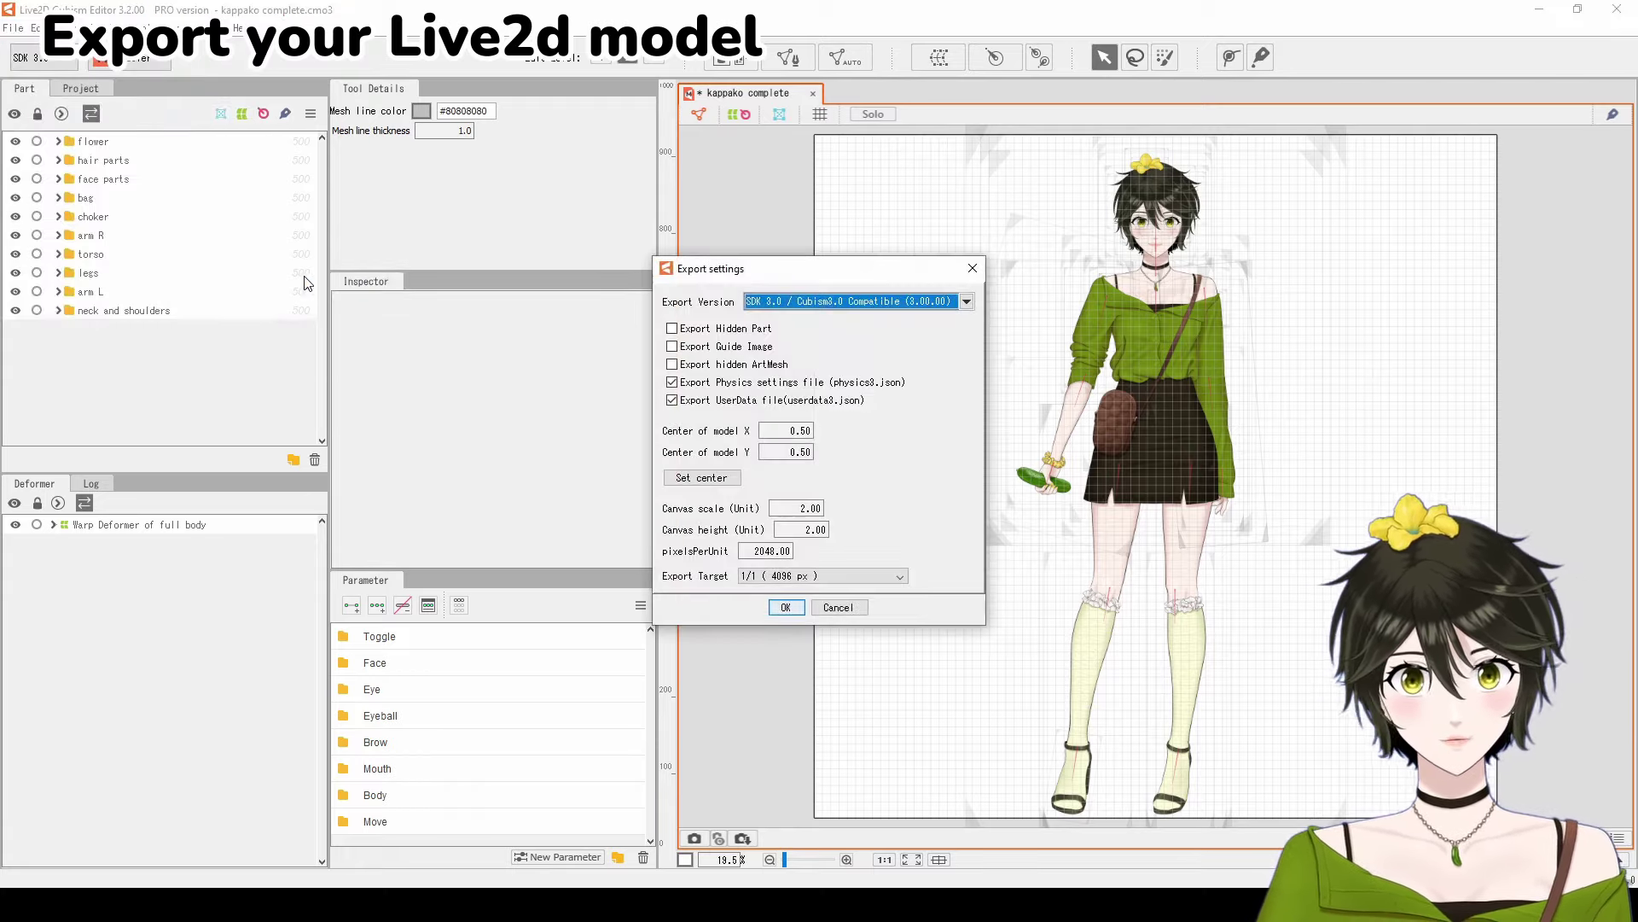
pyautogui.click(672, 400)
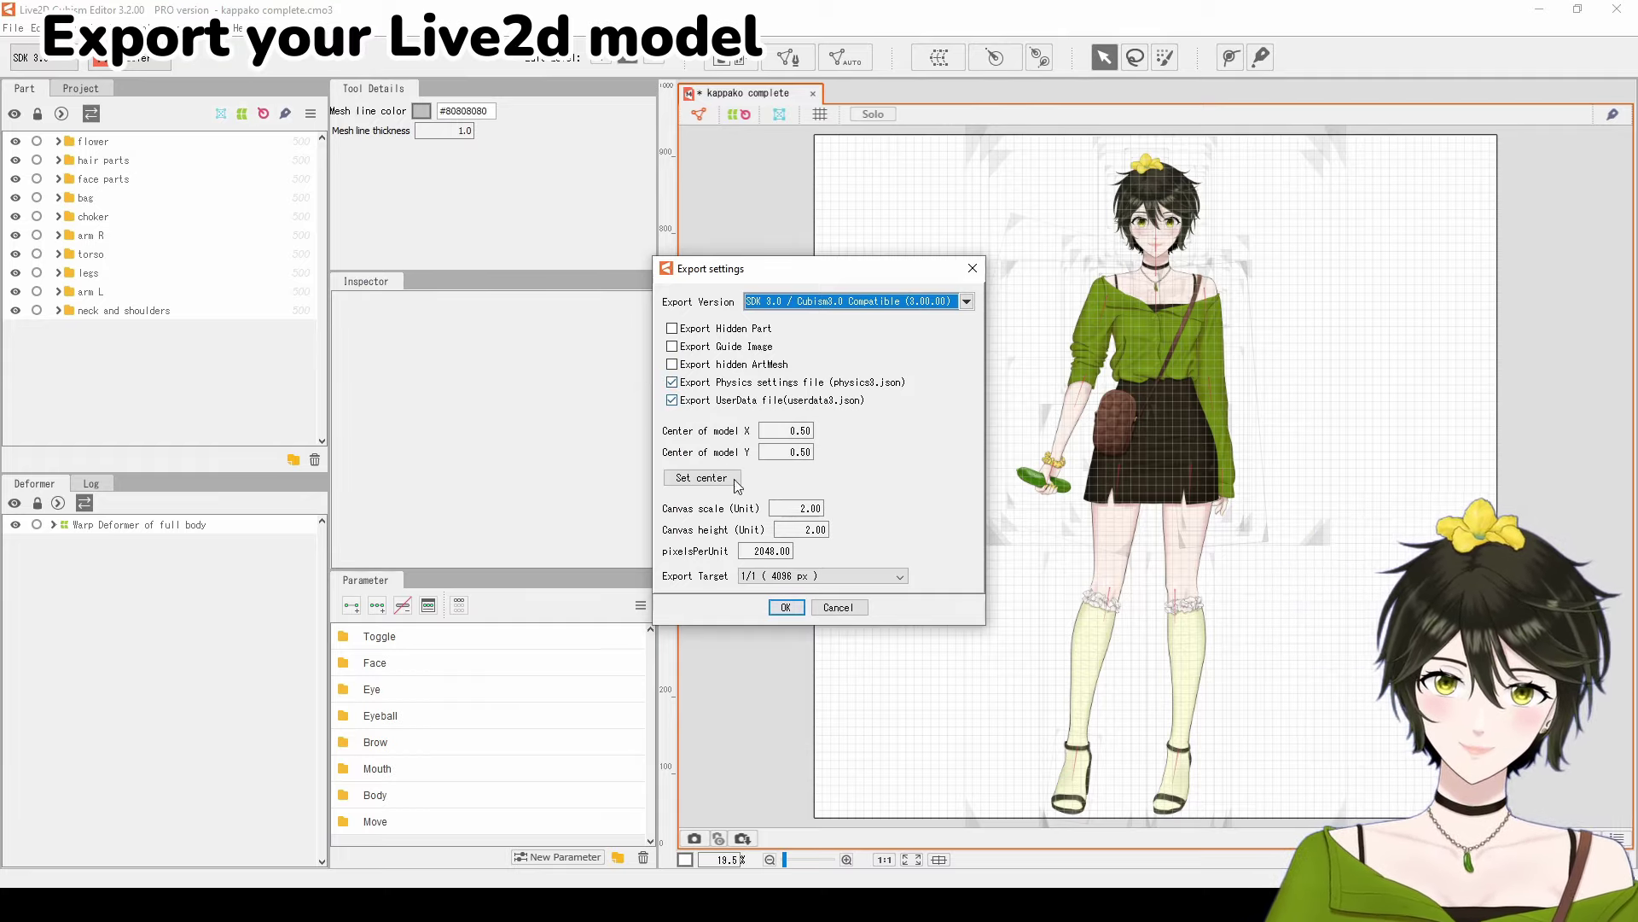
pyautogui.click(786, 608)
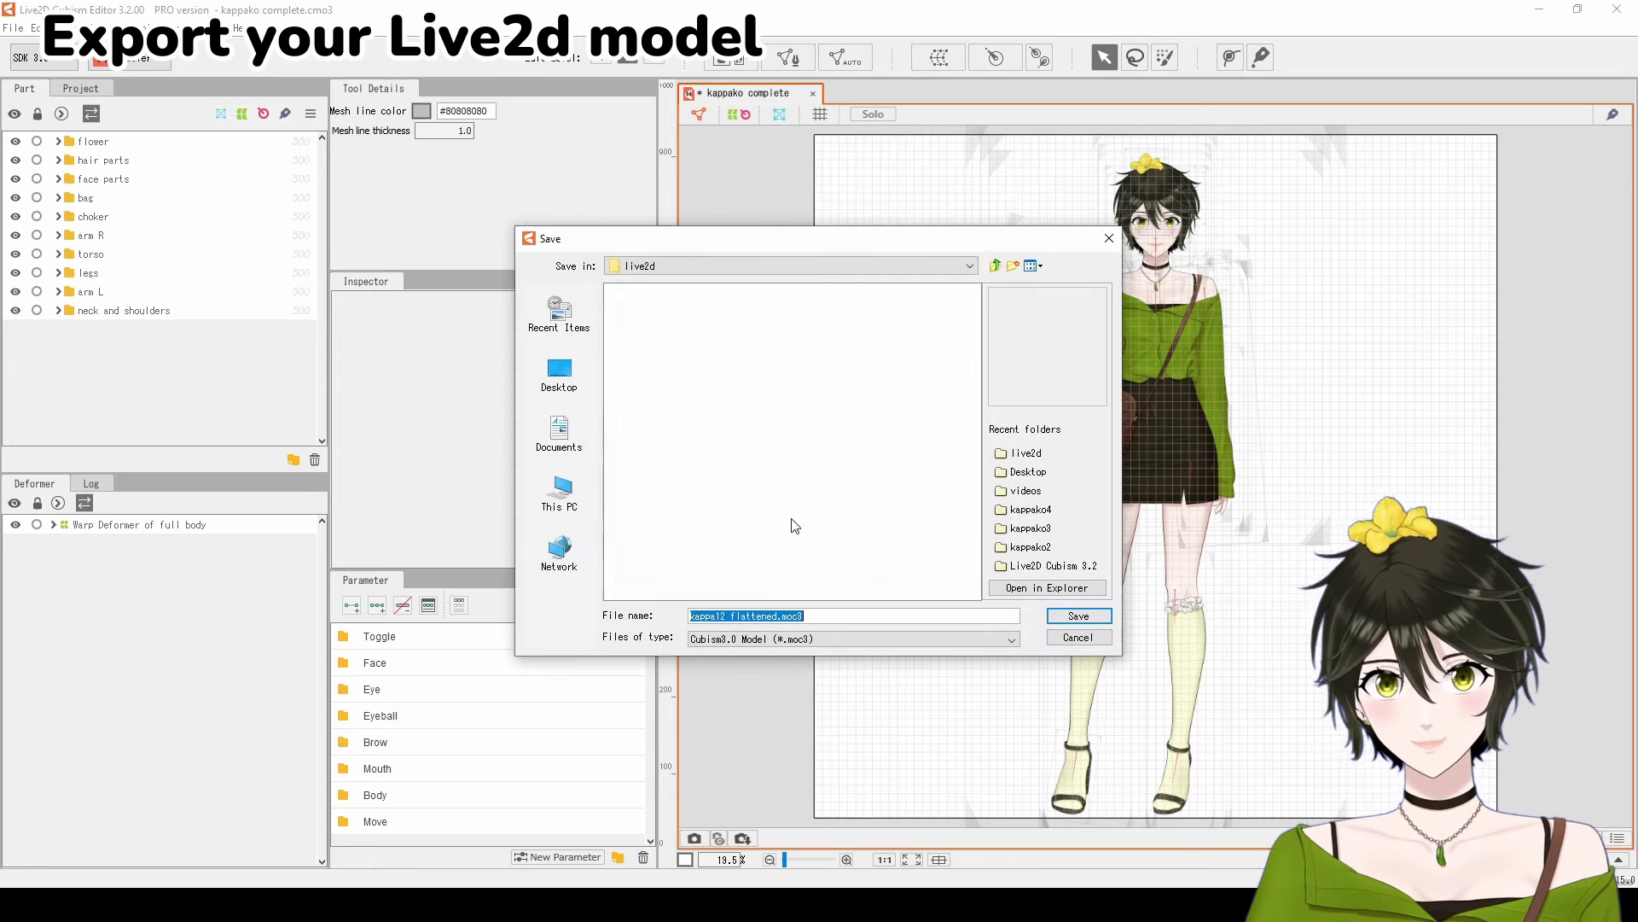
# Step: Save the export as 'kappako' inside a new 'Kappako' folder
pyautogui.rightClick(792, 519)
pyautogui.click(836, 580)
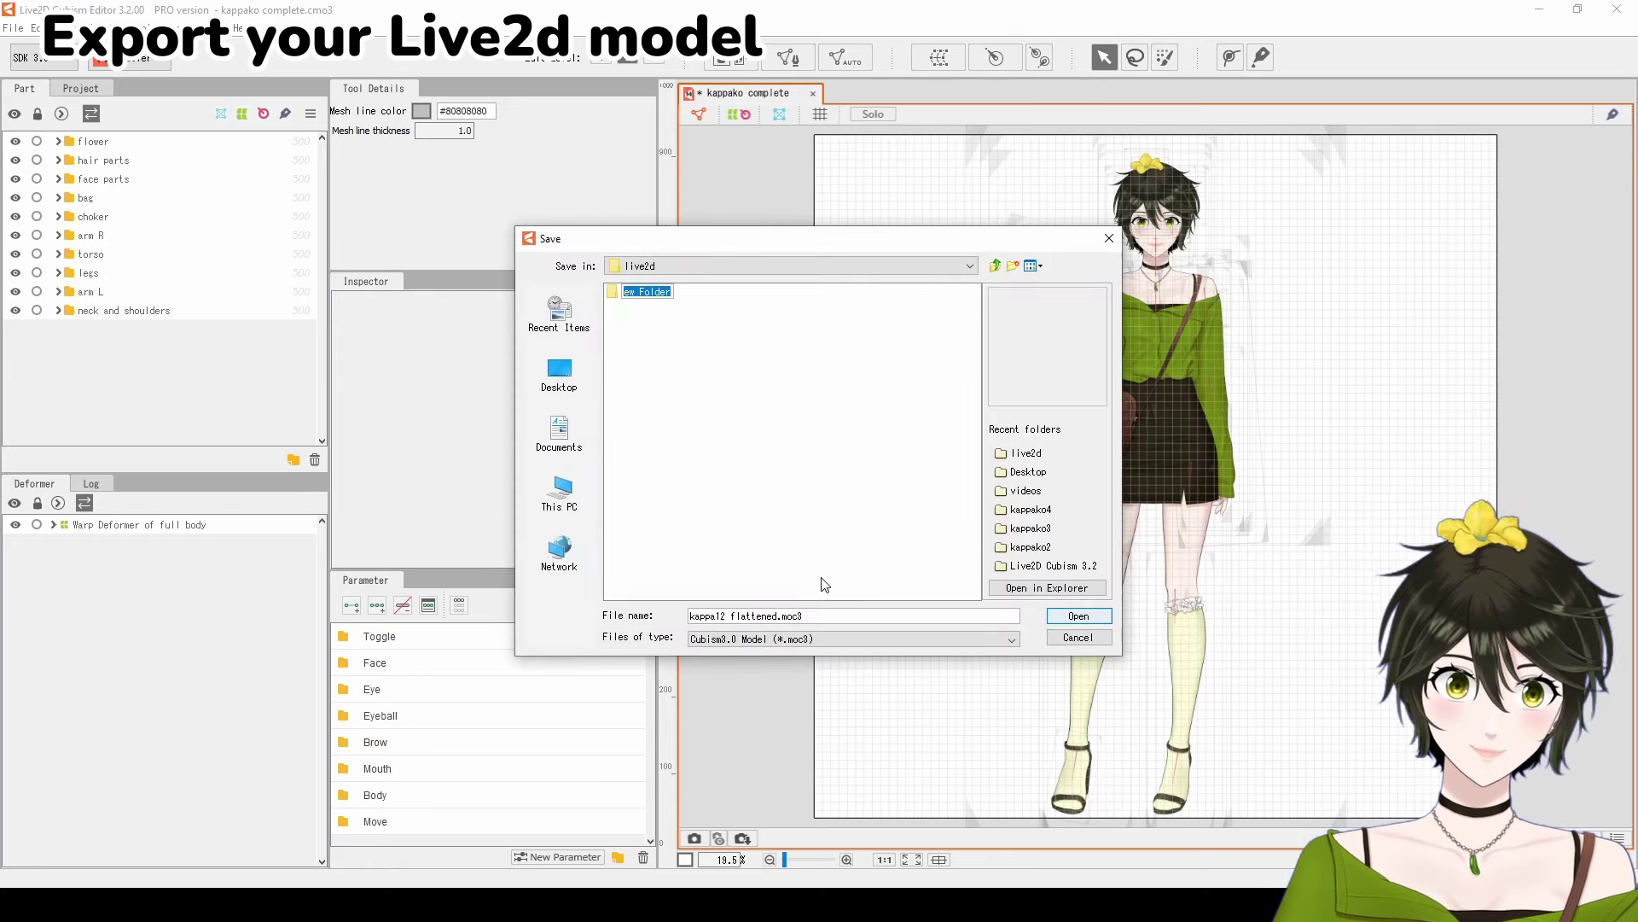
pyautogui.write('Kappako')
pyautogui.press('Return')
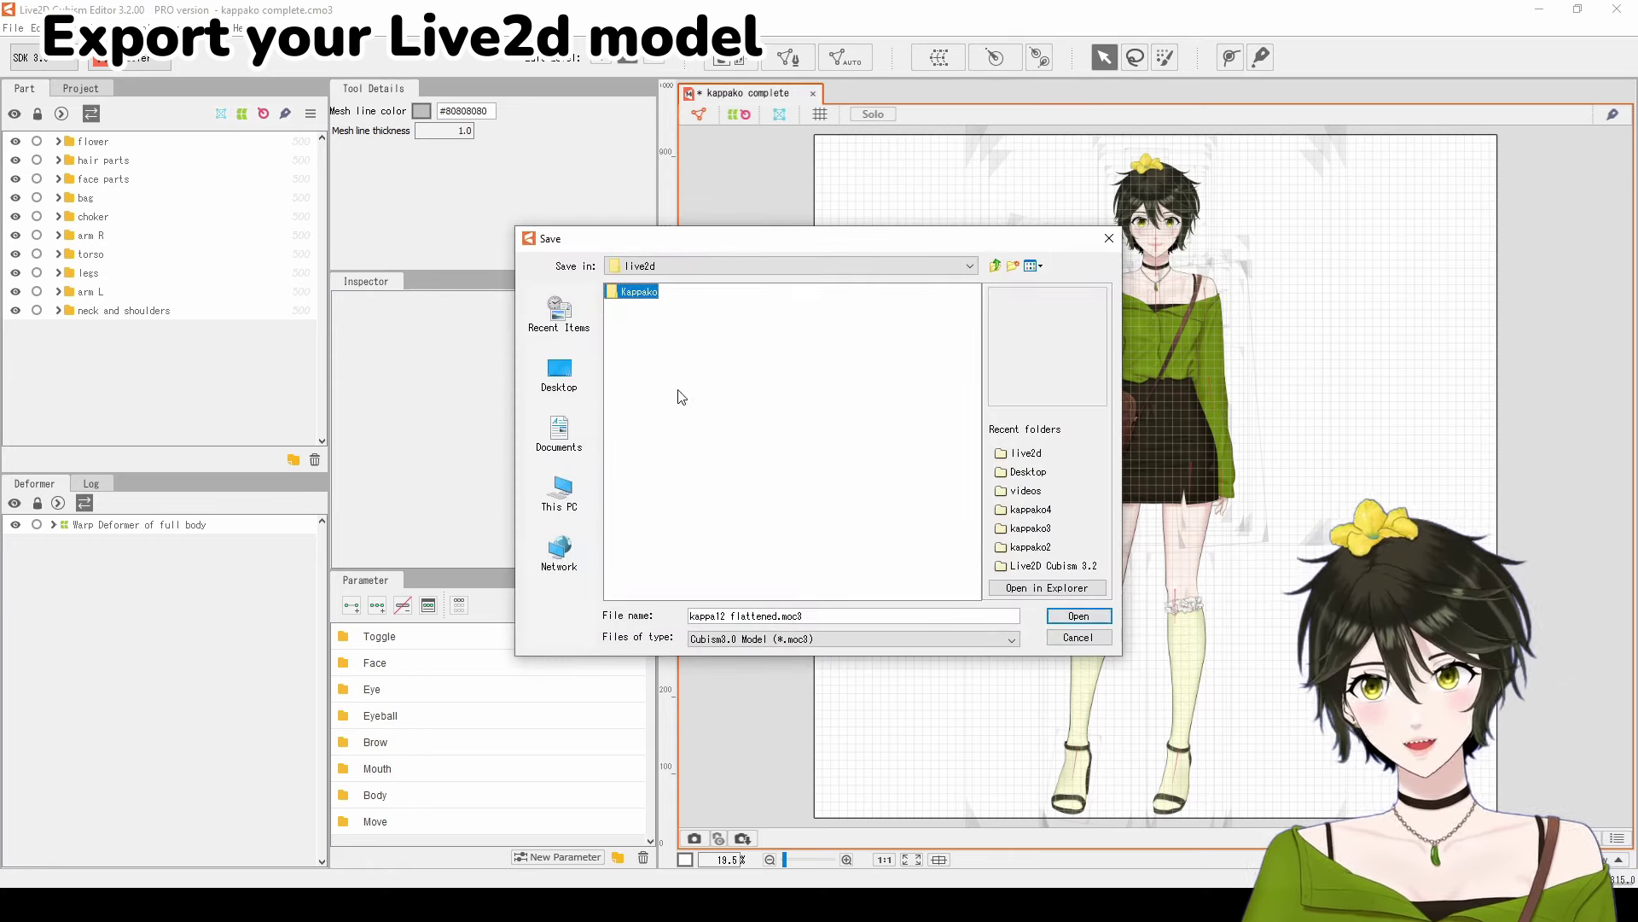
pyautogui.doubleClick(631, 291)
pyautogui.moveTo(778, 615); pyautogui.dragTo(683, 625)
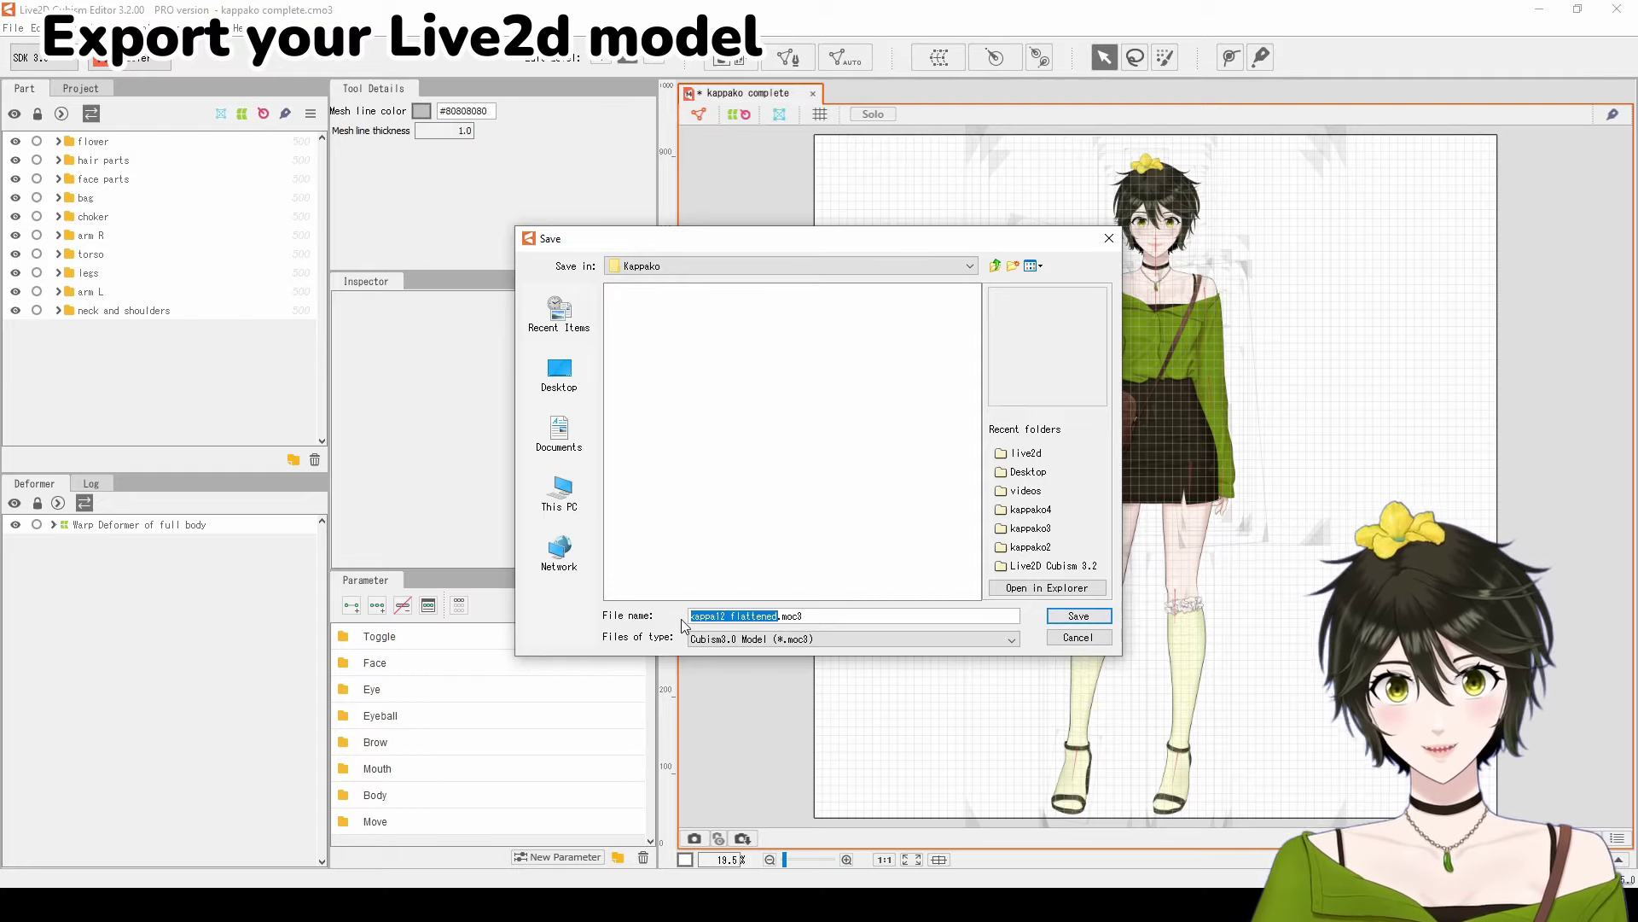
pyautogui.write('kappako')
pyautogui.click(1078, 615)
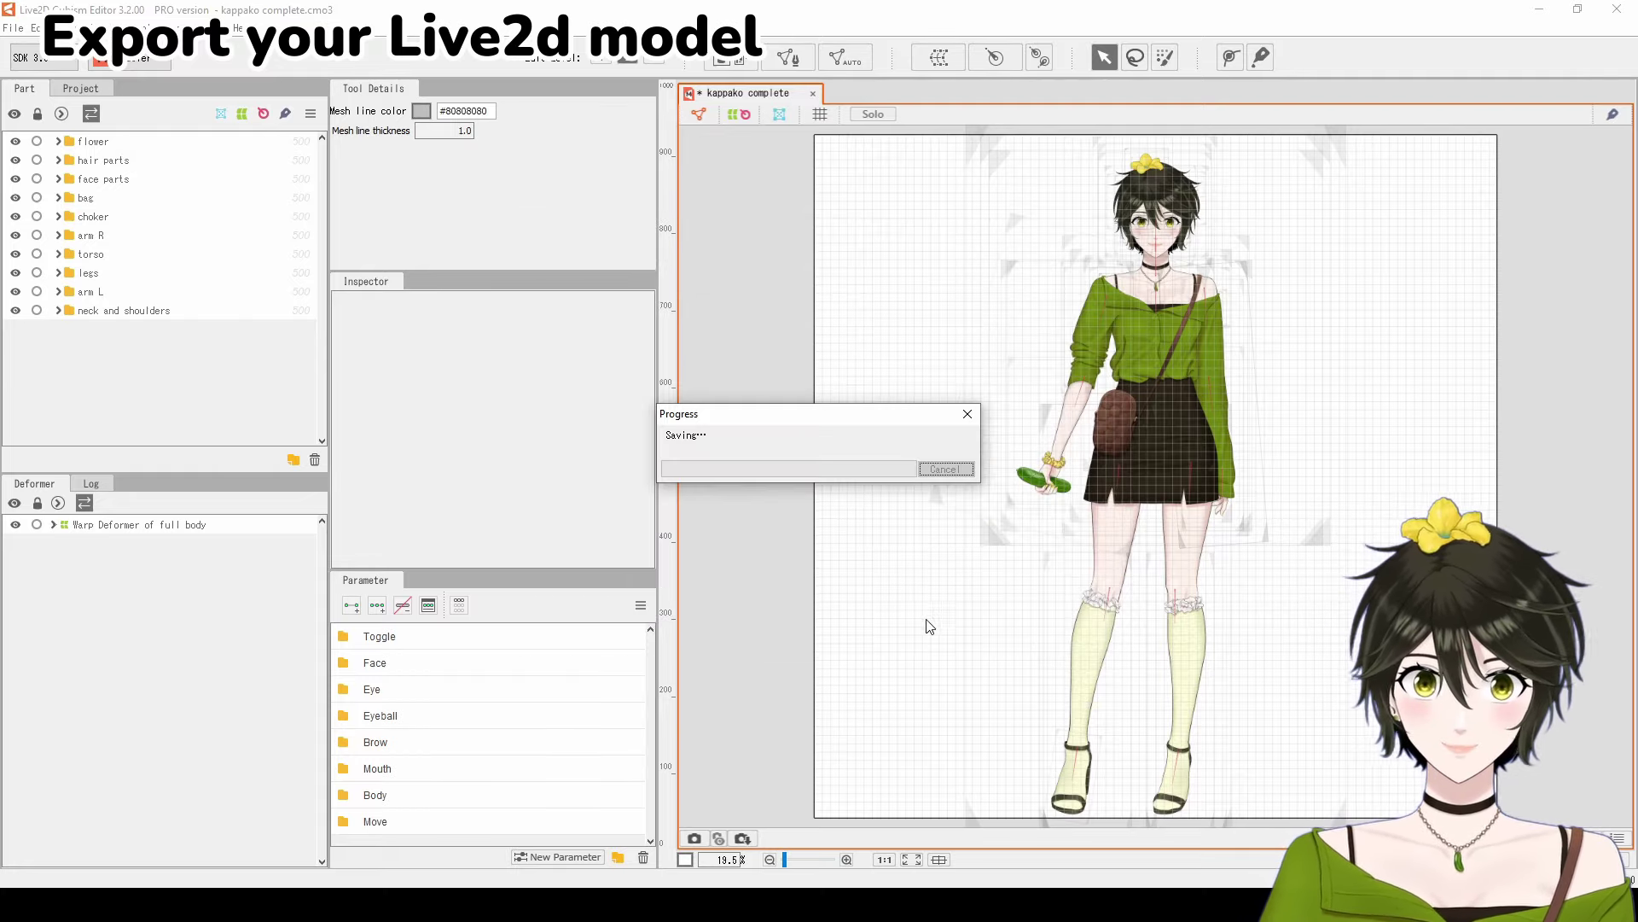